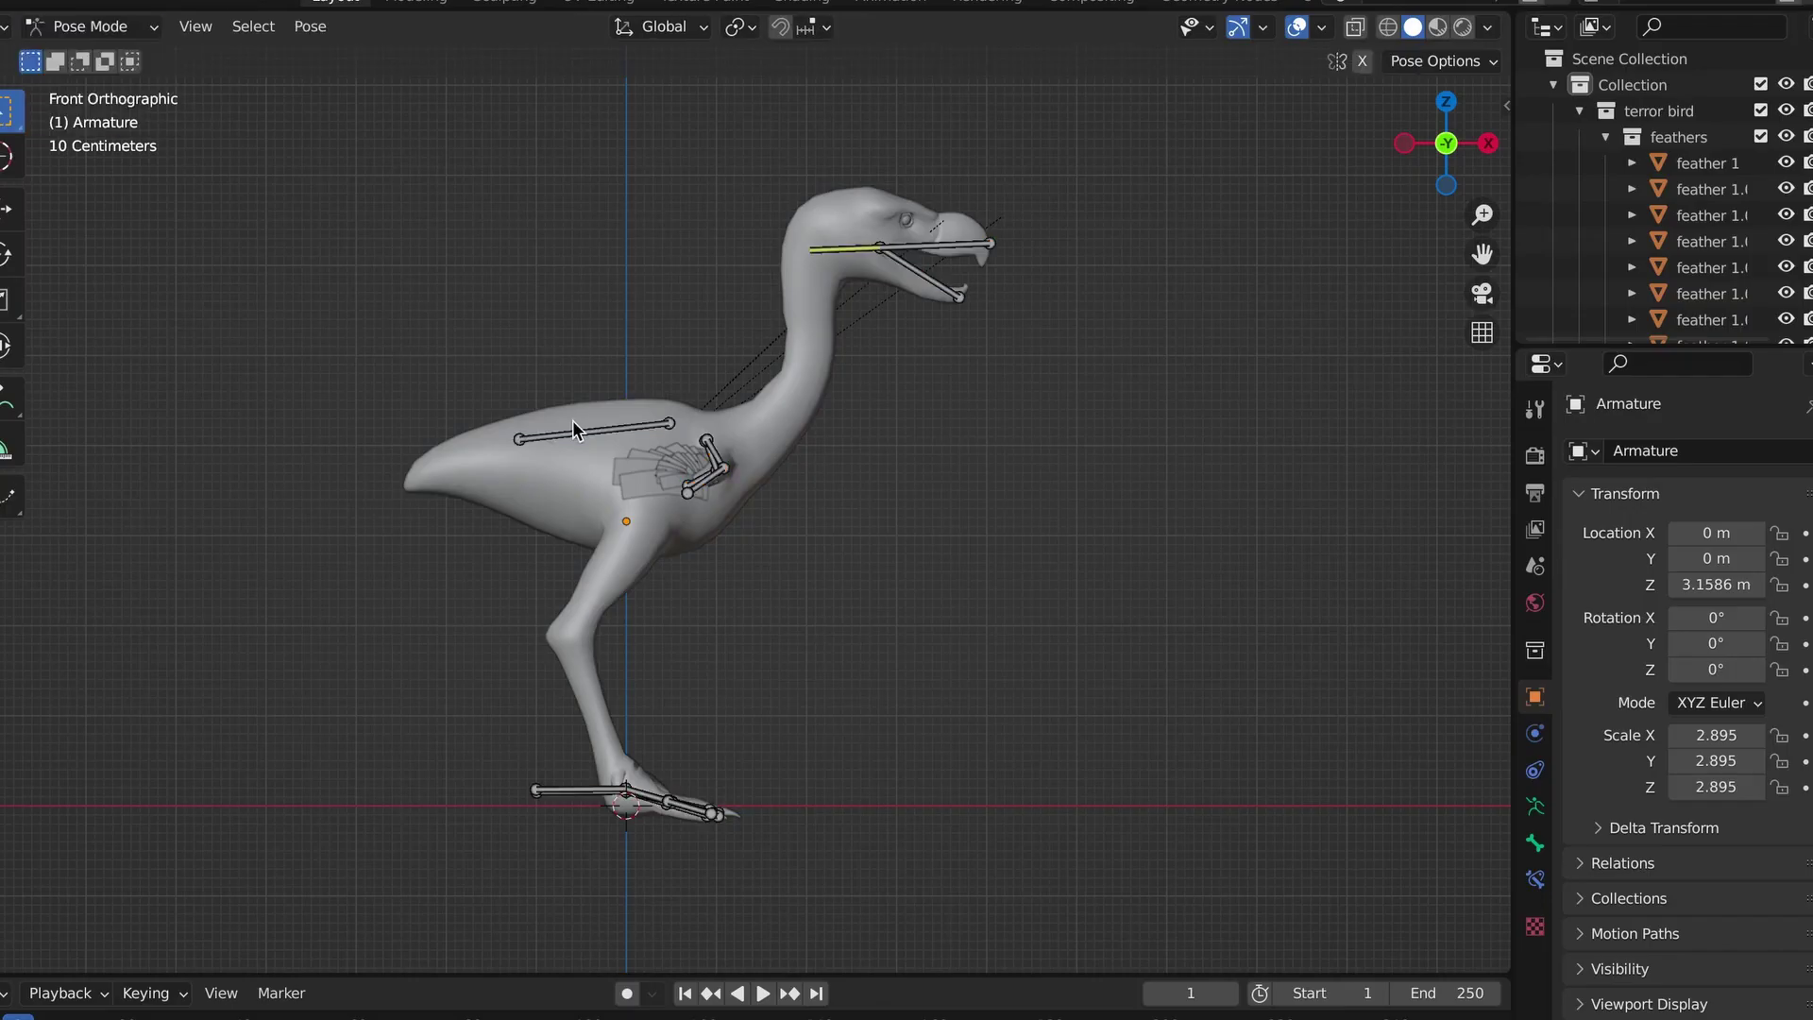
# Nudge the wing bone and the beak bone into new positions.
pyautogui.click(572, 422)
pyautogui.press('g')
pyautogui.click(604, 429)
pyautogui.click(859, 238)
pyautogui.press('g')
pyautogui.click(1037, 312)
# Lift the back toe bone Bone.028 up and left, then show the Armature Data settings.
pyautogui.click(602, 765)
pyautogui.click(600, 790)
pyautogui.press('g')
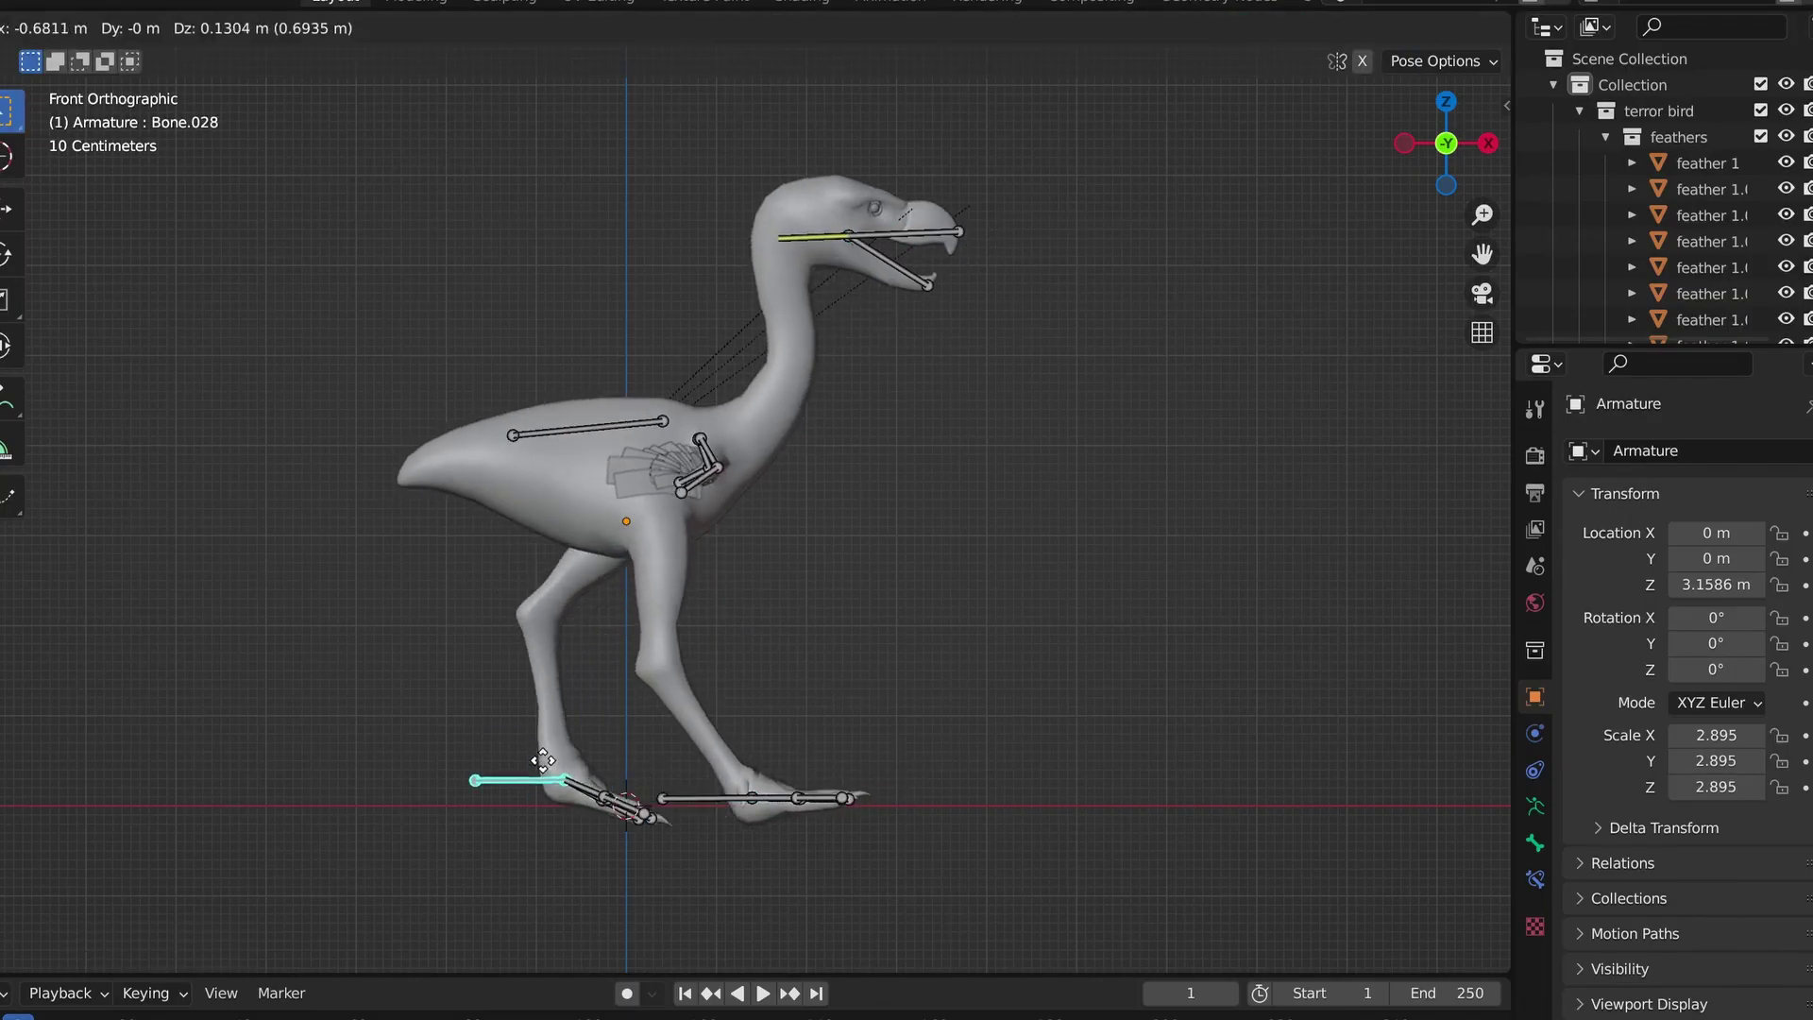
pyautogui.click(1534, 806)
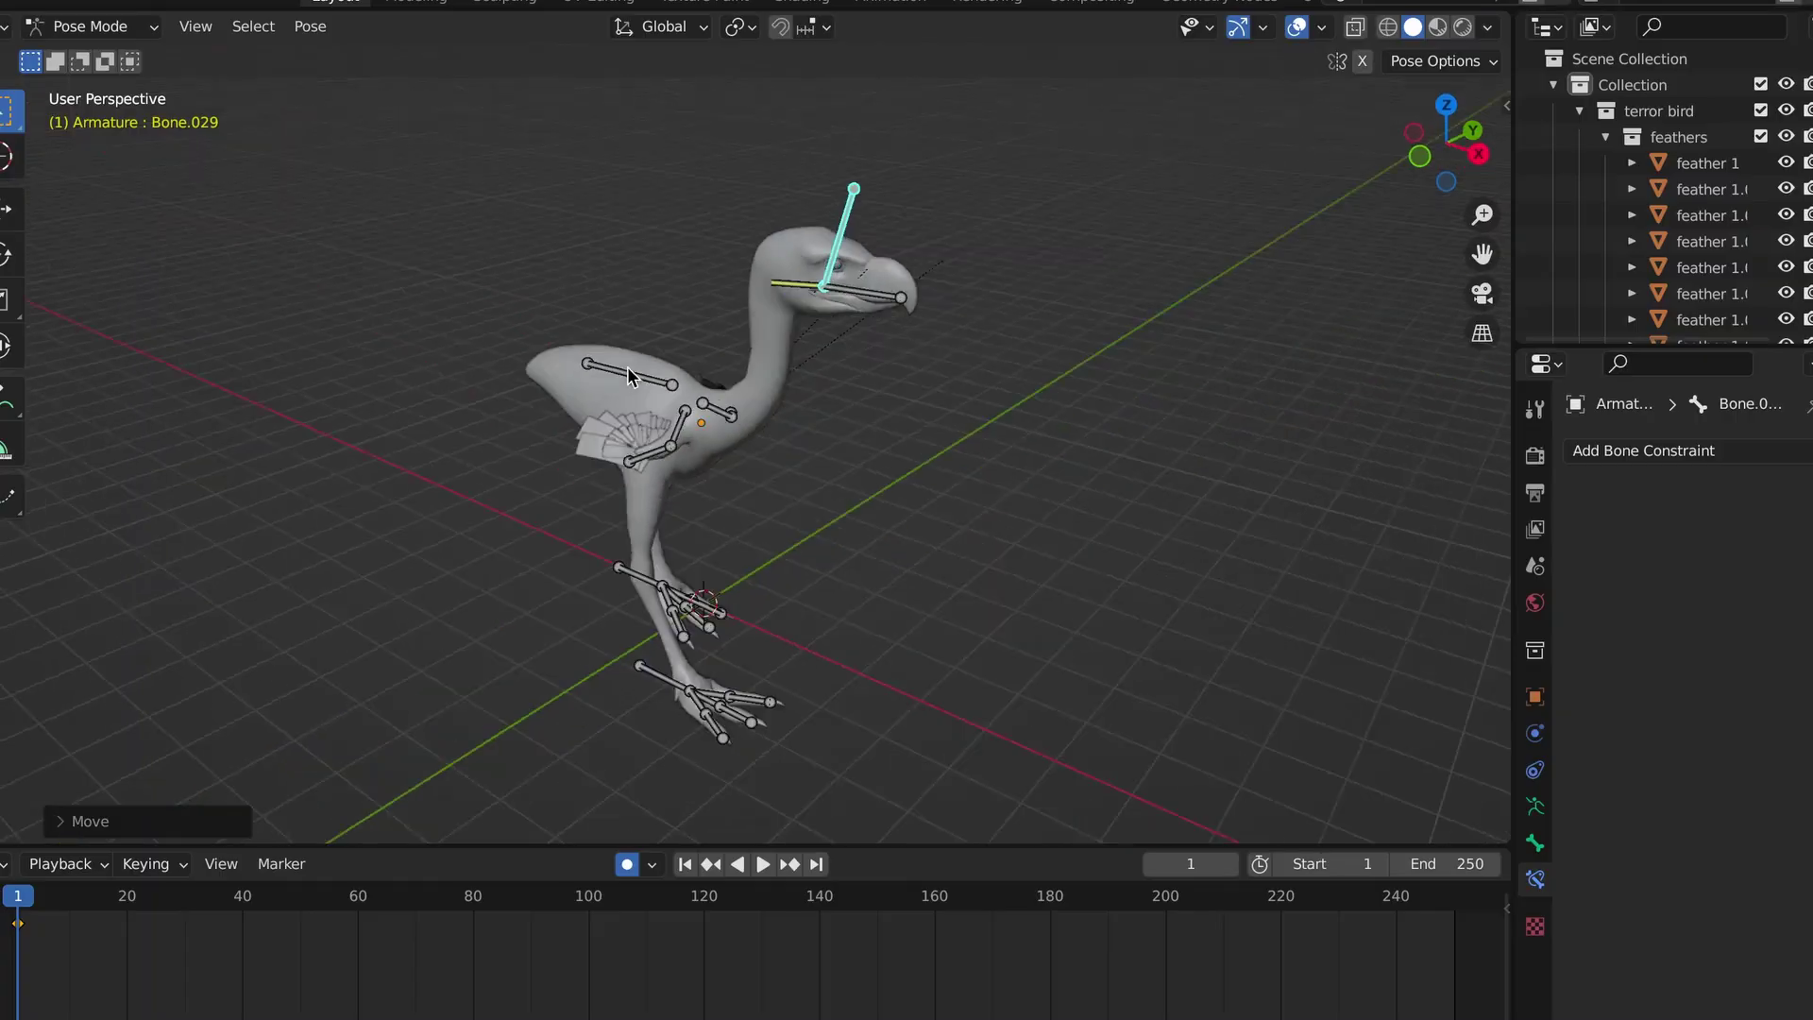
# In front view, enable Rotation on the neck IK constraint and rotate Bone.029 back down.
pyautogui.press('KP_1')
pyautogui.scroll(4, 628, 376)
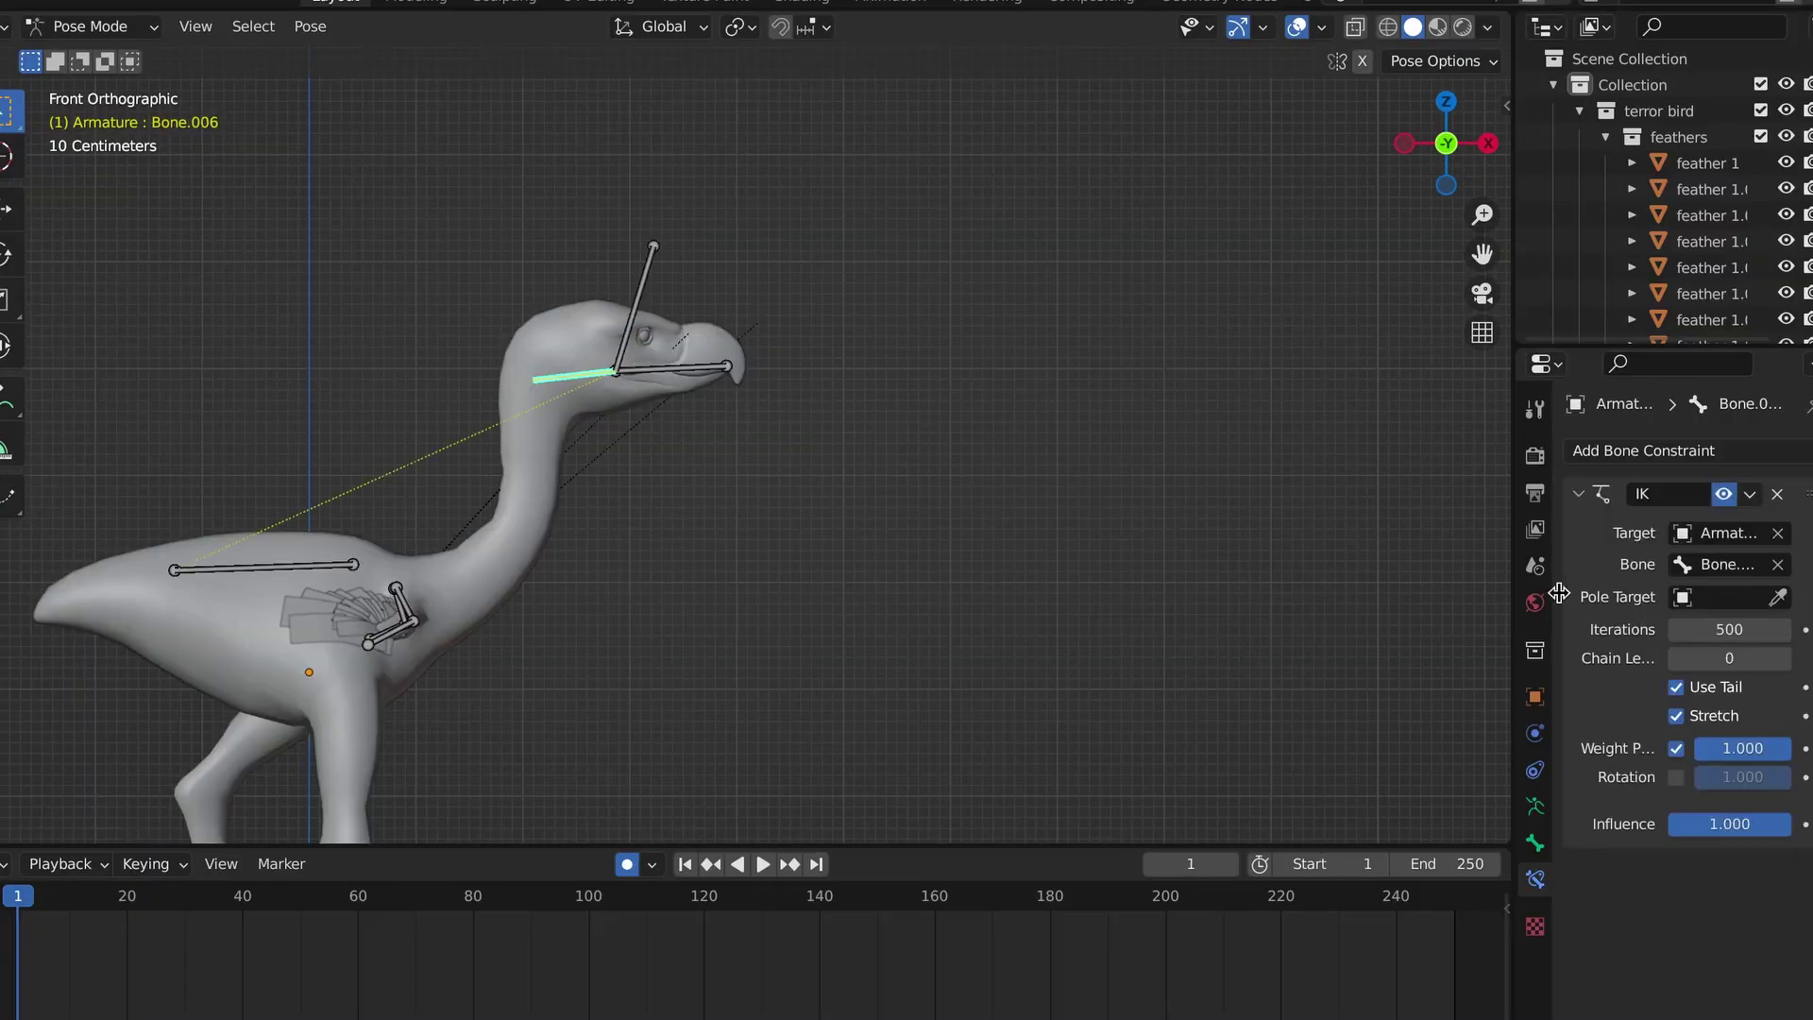
pyautogui.click(1677, 778)
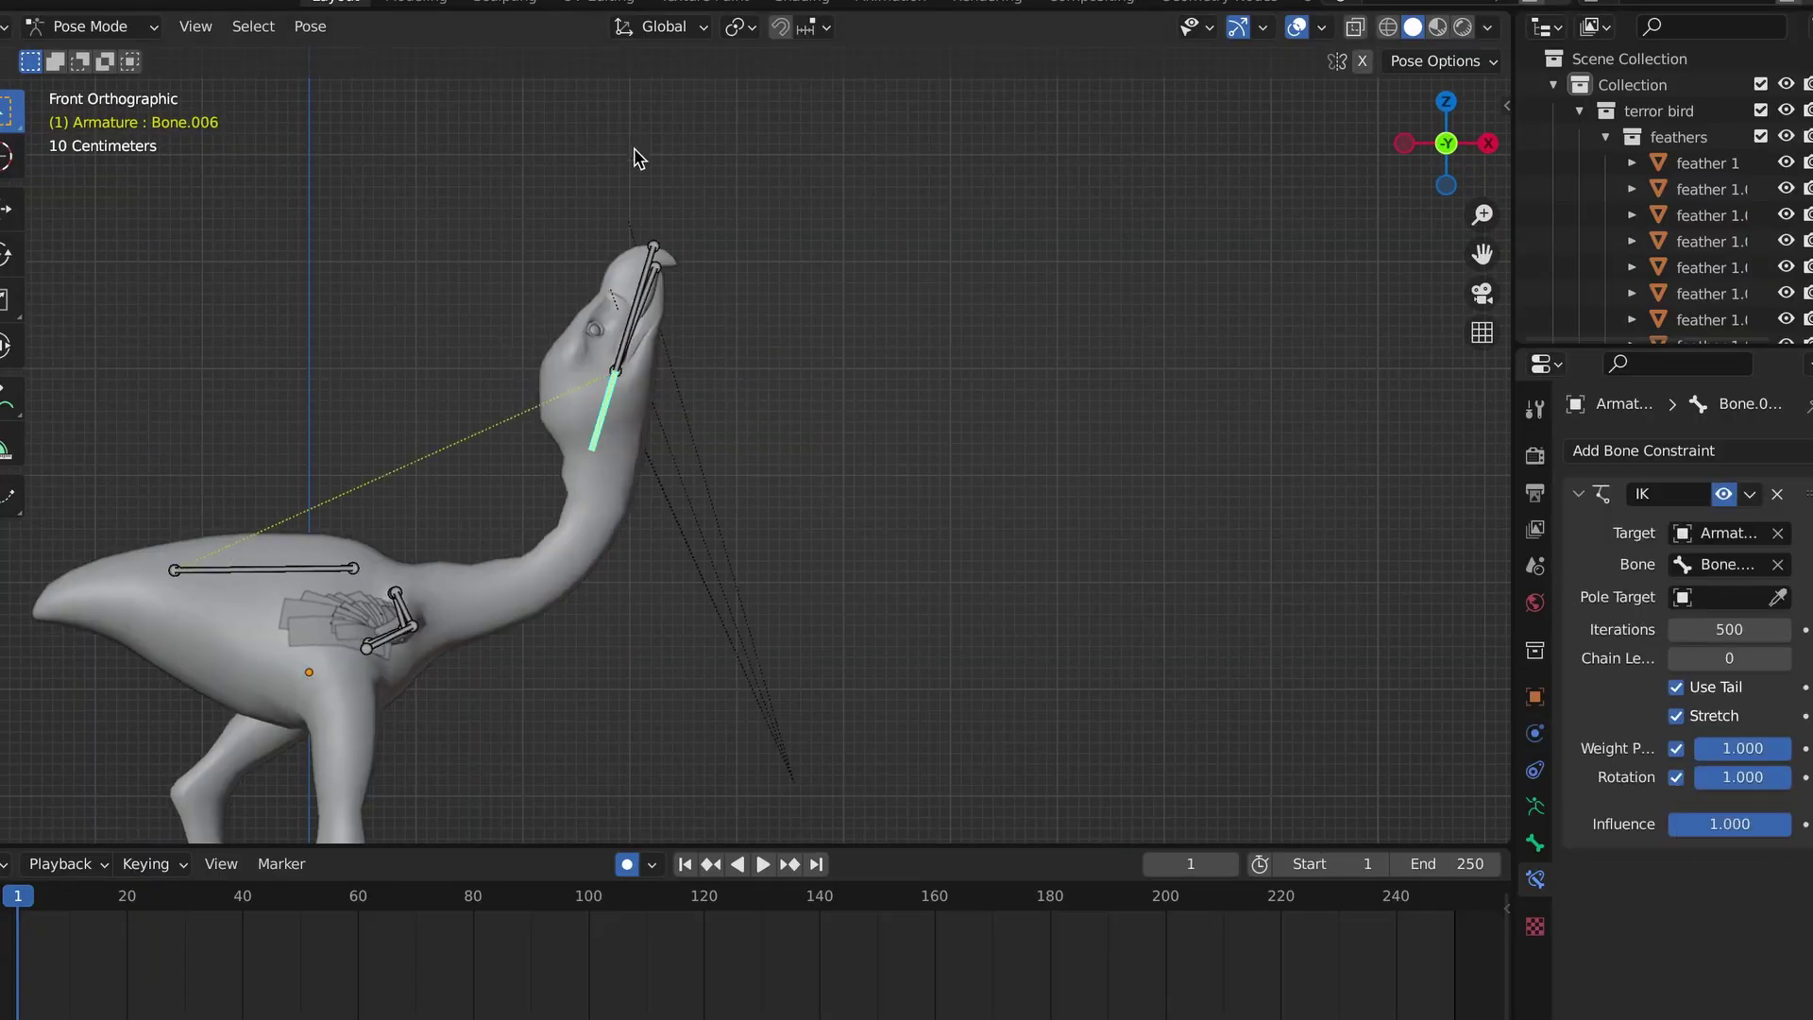
pyautogui.click(639, 274)
pyautogui.press('r')
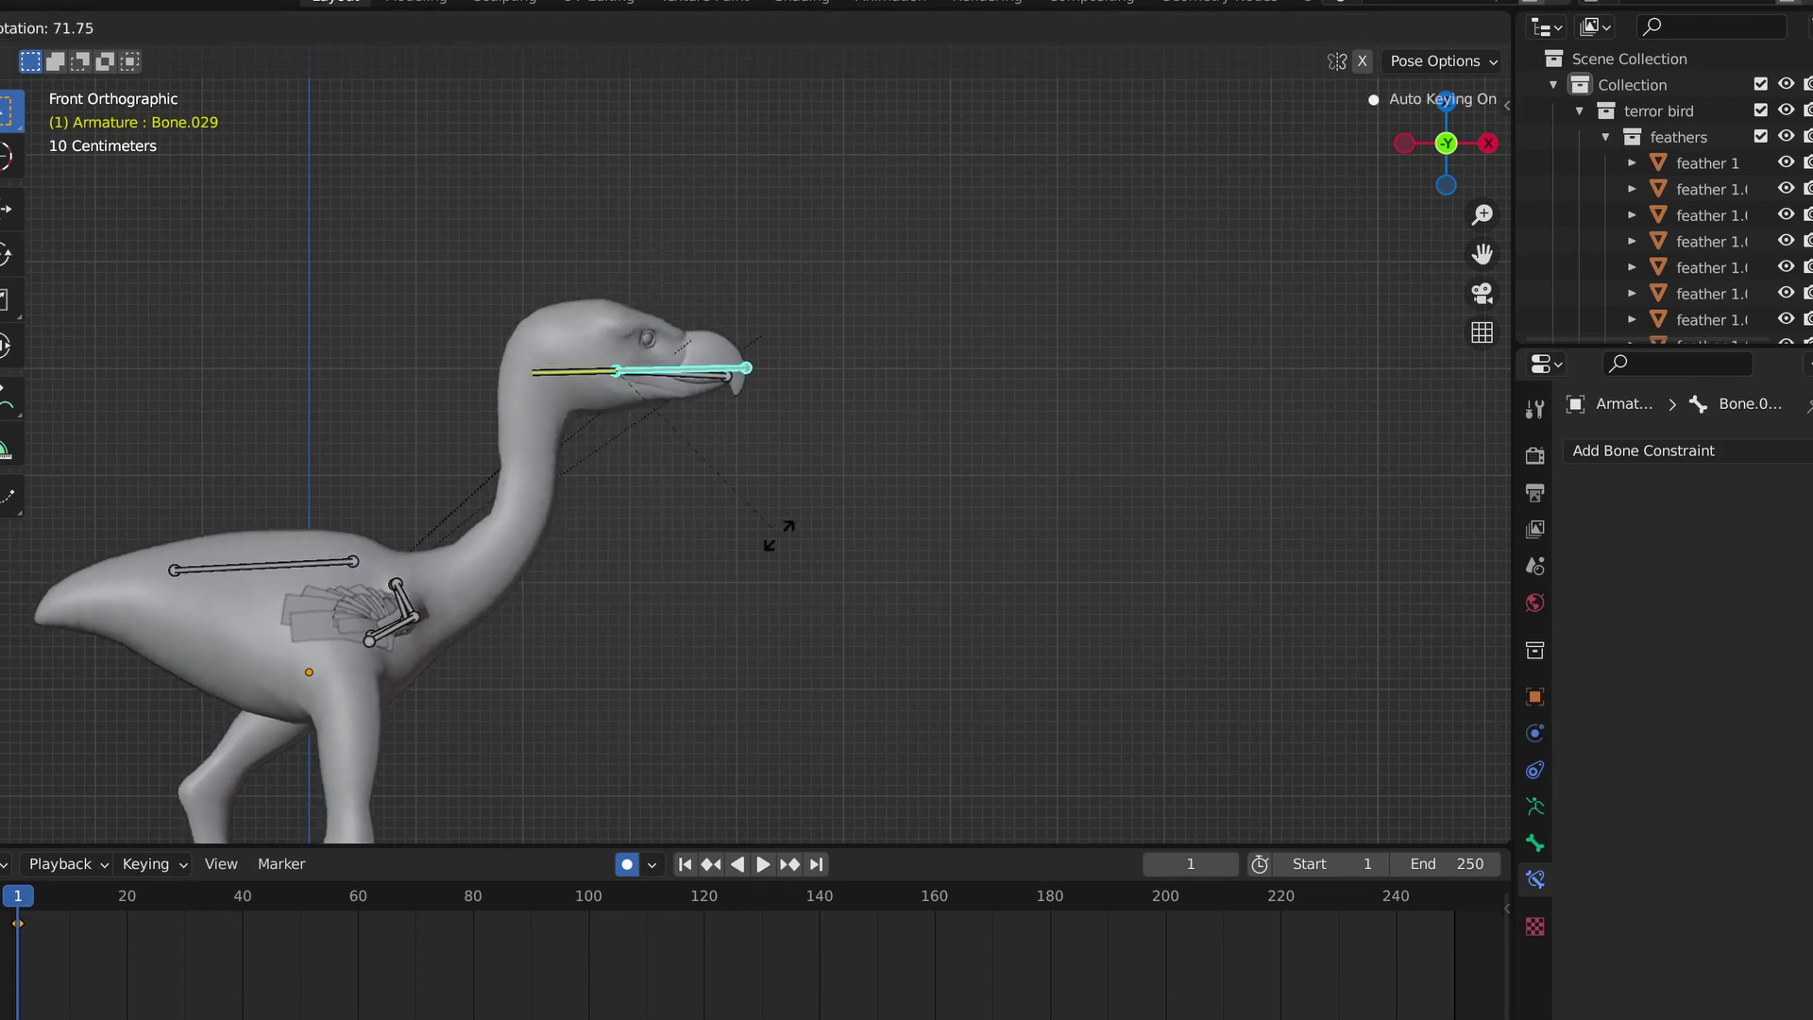
# Pose the head bone at successive frames during playback to build a head-bob.
pyautogui.press('g')
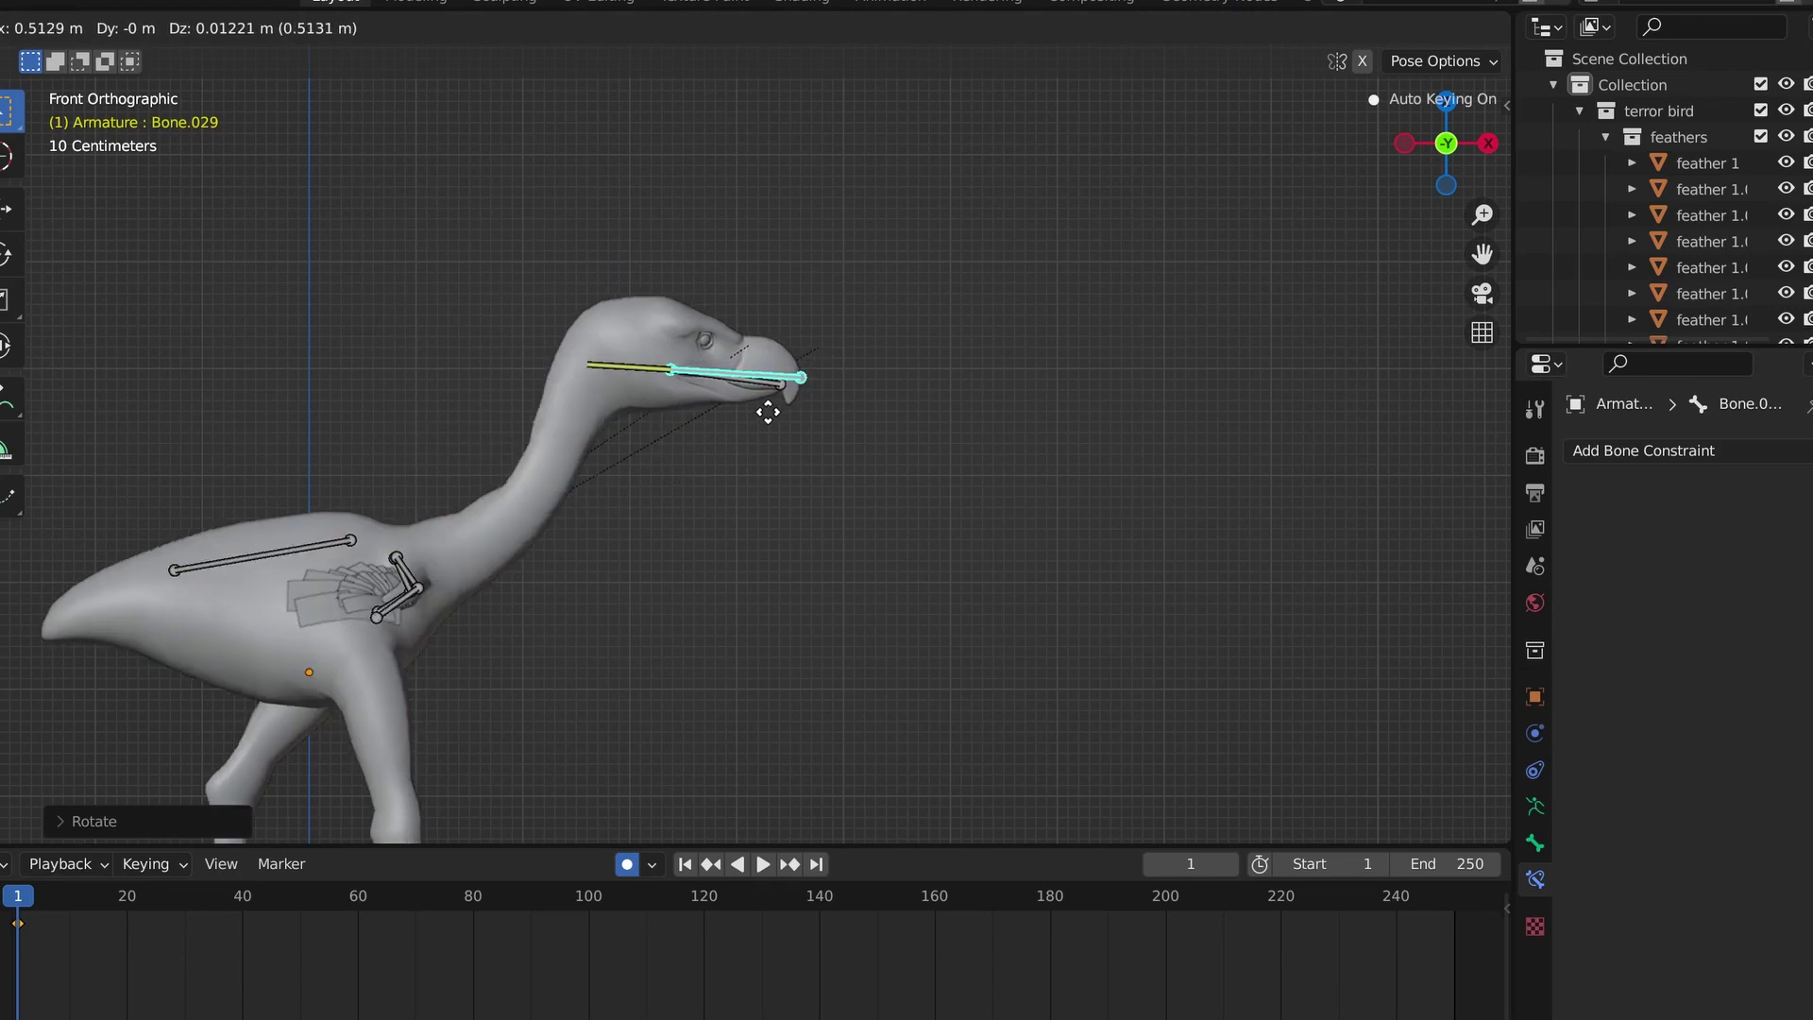
pyautogui.click(797, 350)
pyautogui.press('space')
pyautogui.press('g')
pyautogui.click(789, 351)
pyautogui.press('space')
pyautogui.press('g')
pyautogui.click(867, 355)
pyautogui.press('space')
# Move the head bone left at frame 25, then return to frame 5.
pyautogui.press('space')
pyautogui.press('g')
pyautogui.press('space')
pyautogui.press('g')
pyautogui.click(802, 356)
pyautogui.click(40, 897)
pyautogui.press('space')
# Shift the keys near frames 20 and 25 four frames earlier and replay.
pyautogui.moveTo(127, 923); pyautogui.dragTo(106, 912)
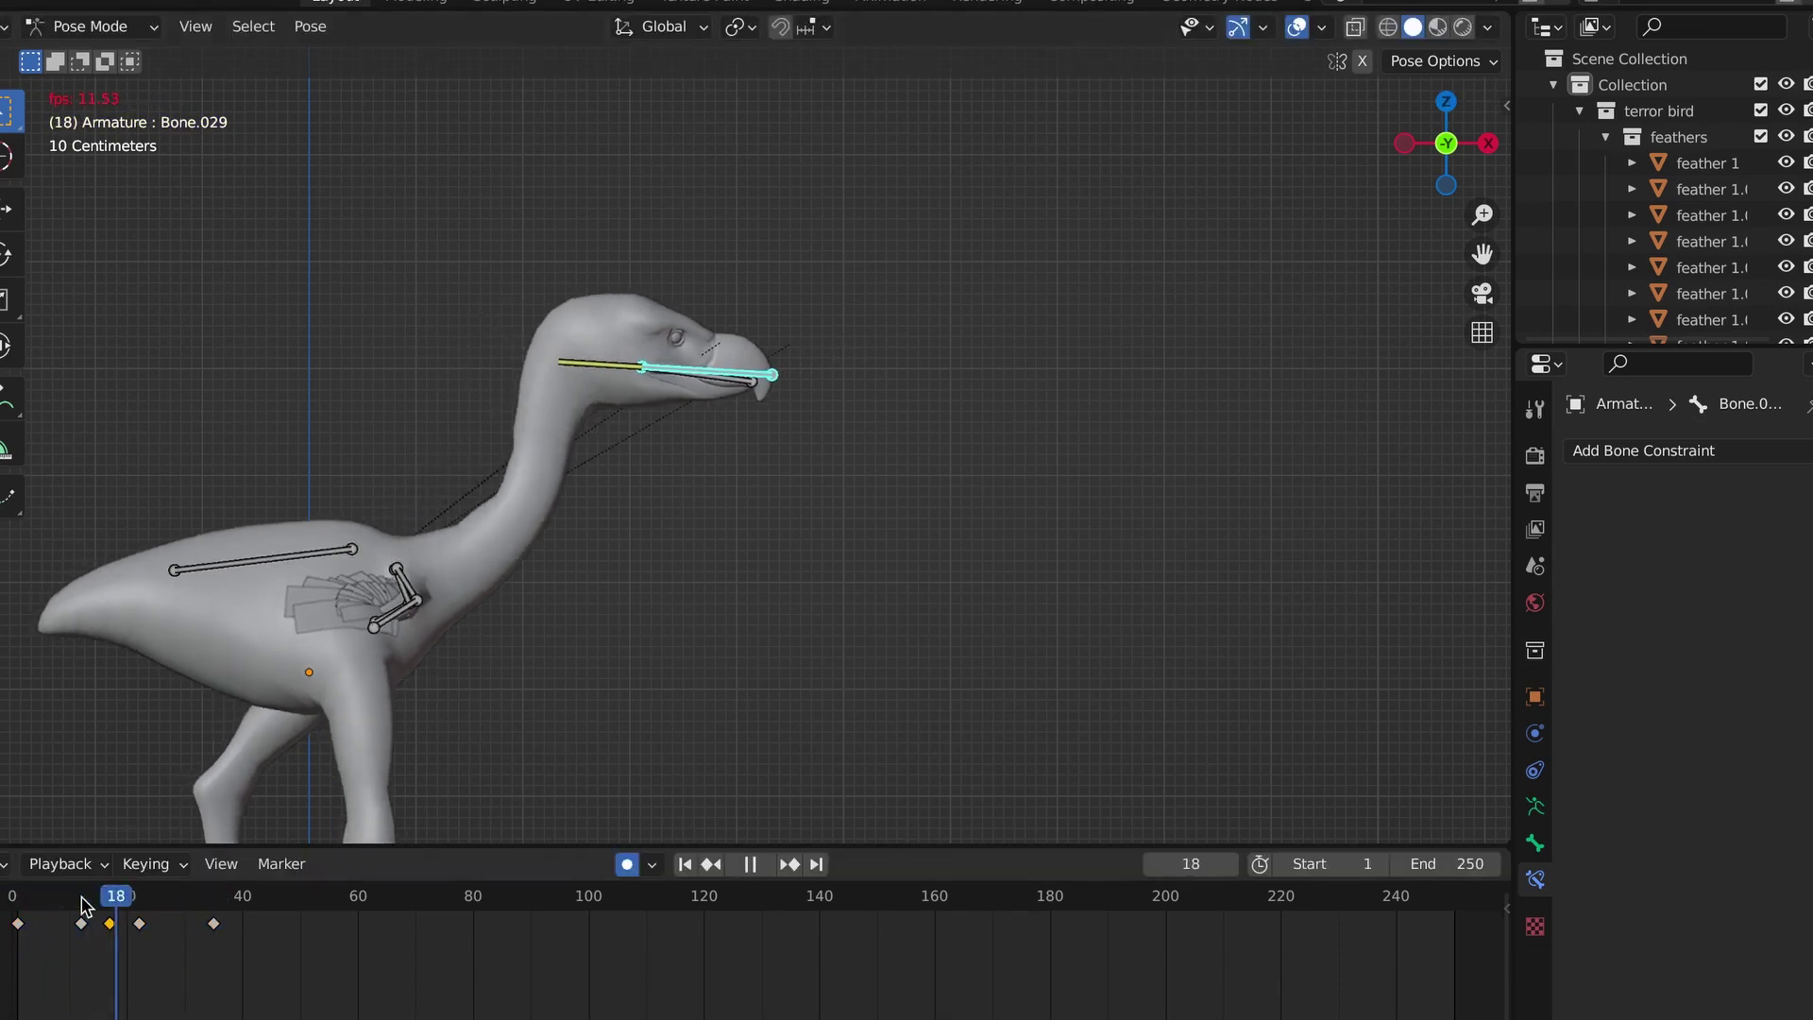
pyautogui.press('space')
pyautogui.click(186, 946)
pyautogui.hotkey('shift', 'ctrl', 'space')
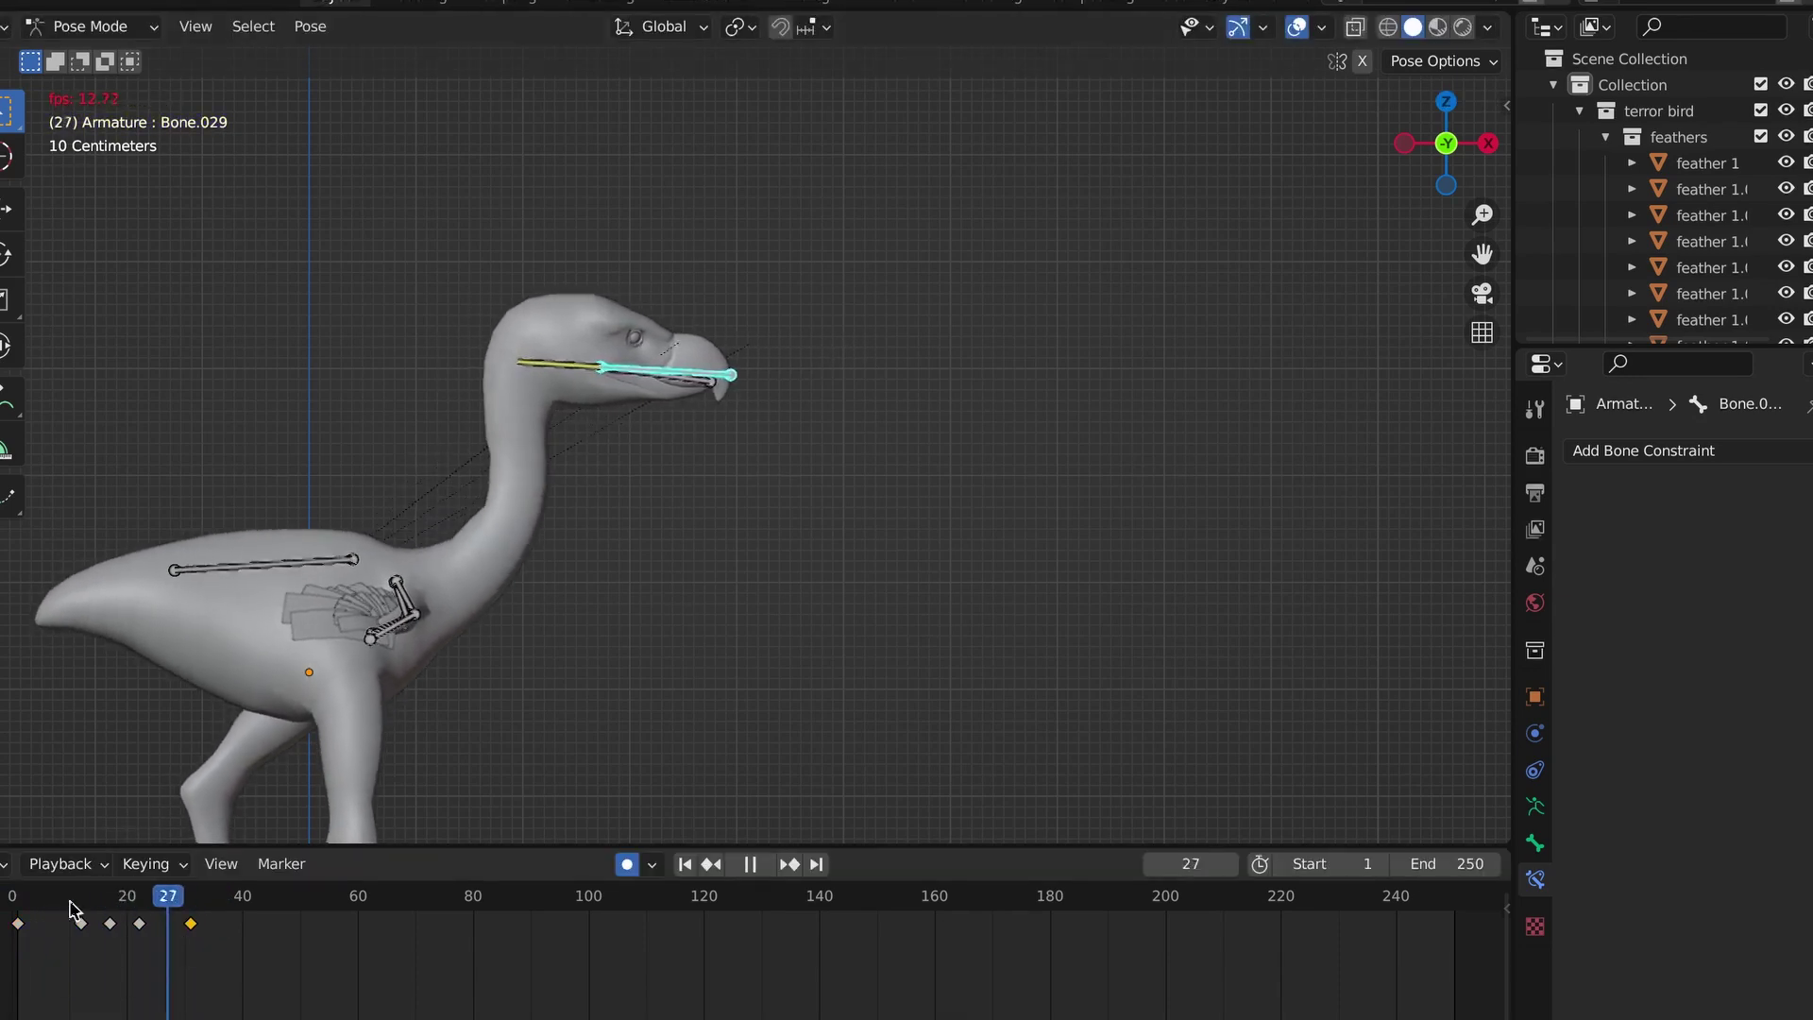
pyautogui.press('Escape')
# Orbit to a front view and start tilting the head bone.
pyautogui.moveTo(359, 718); pyautogui.dragTo(620, 490, button='middle')
pyautogui.press('r')
pyautogui.click(1036, 275)
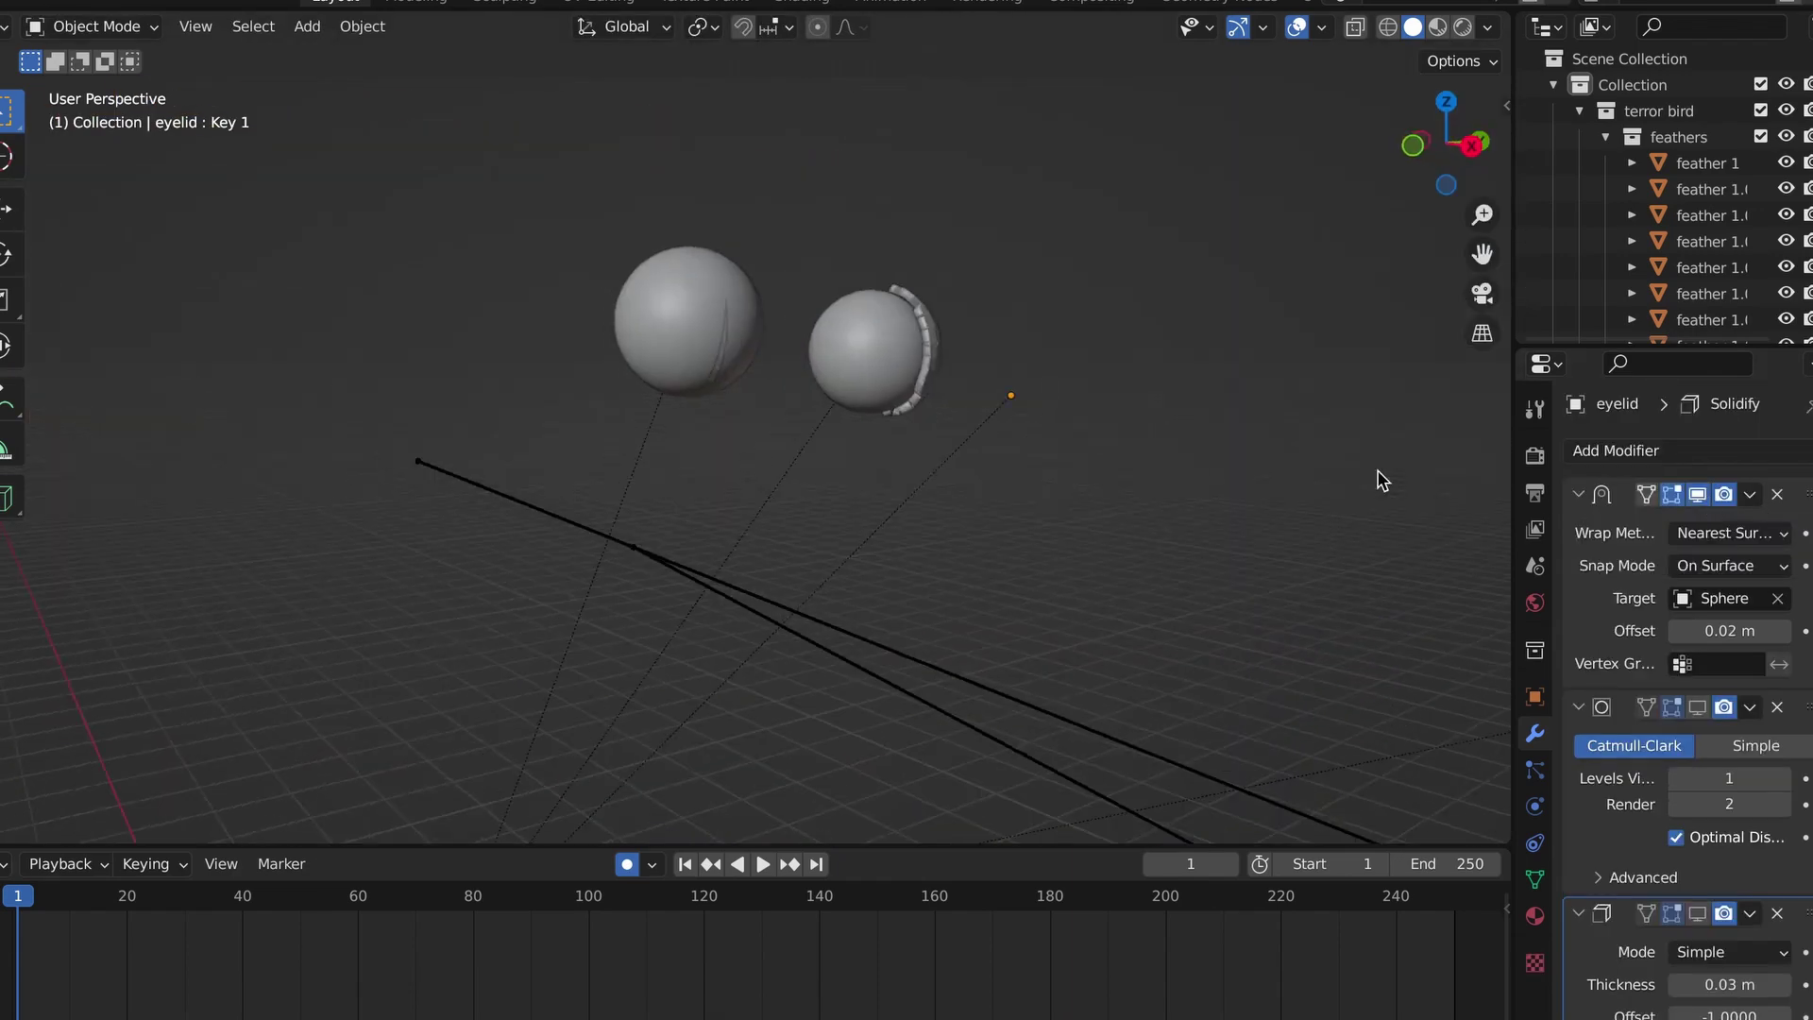
# Select the eyelid and toggle its Shrinkwrap modifier's viewport display off and on.
pyautogui.click(712, 388)
pyautogui.click(944, 348)
pyautogui.click(1697, 494)
pyautogui.click(1697, 494)
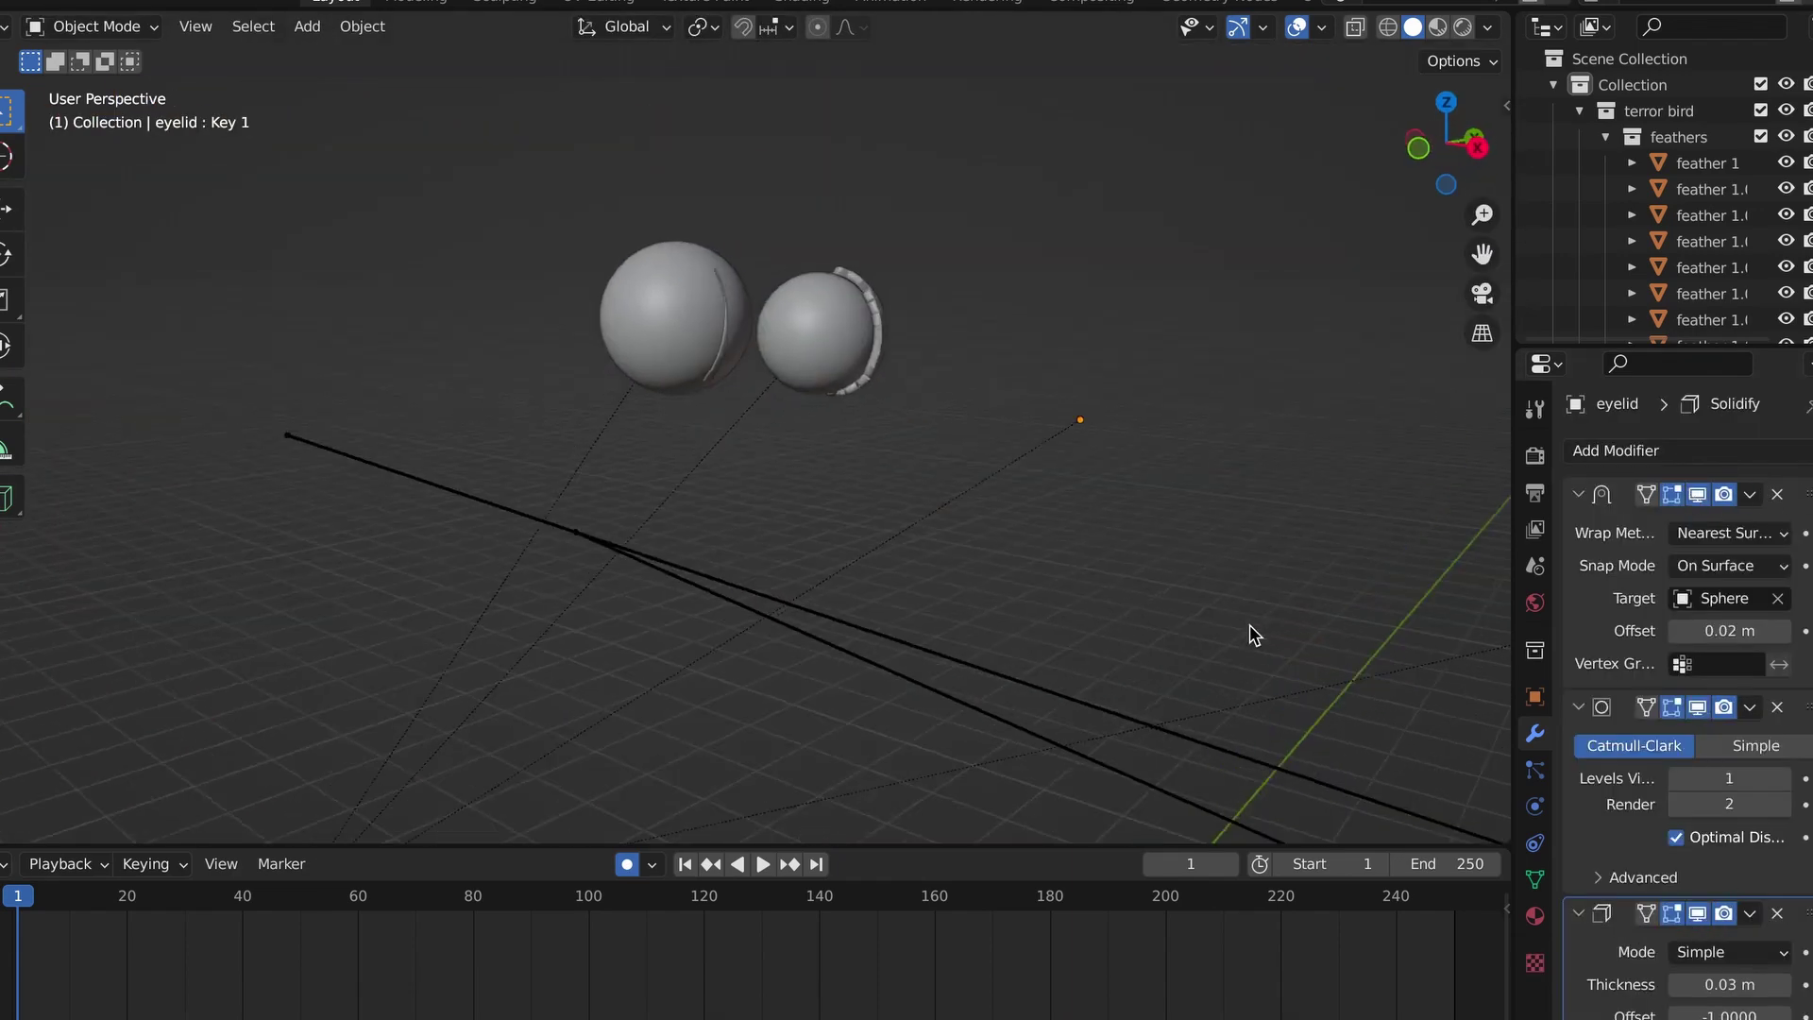
# Trial-move the eyelid plane in Edit Mode, then cancel back to Object Mode.
pyautogui.press('Tab')
pyautogui.press('g')
pyautogui.moveTo(1003, 551); pyautogui.dragTo(1000, 530, button='middle')
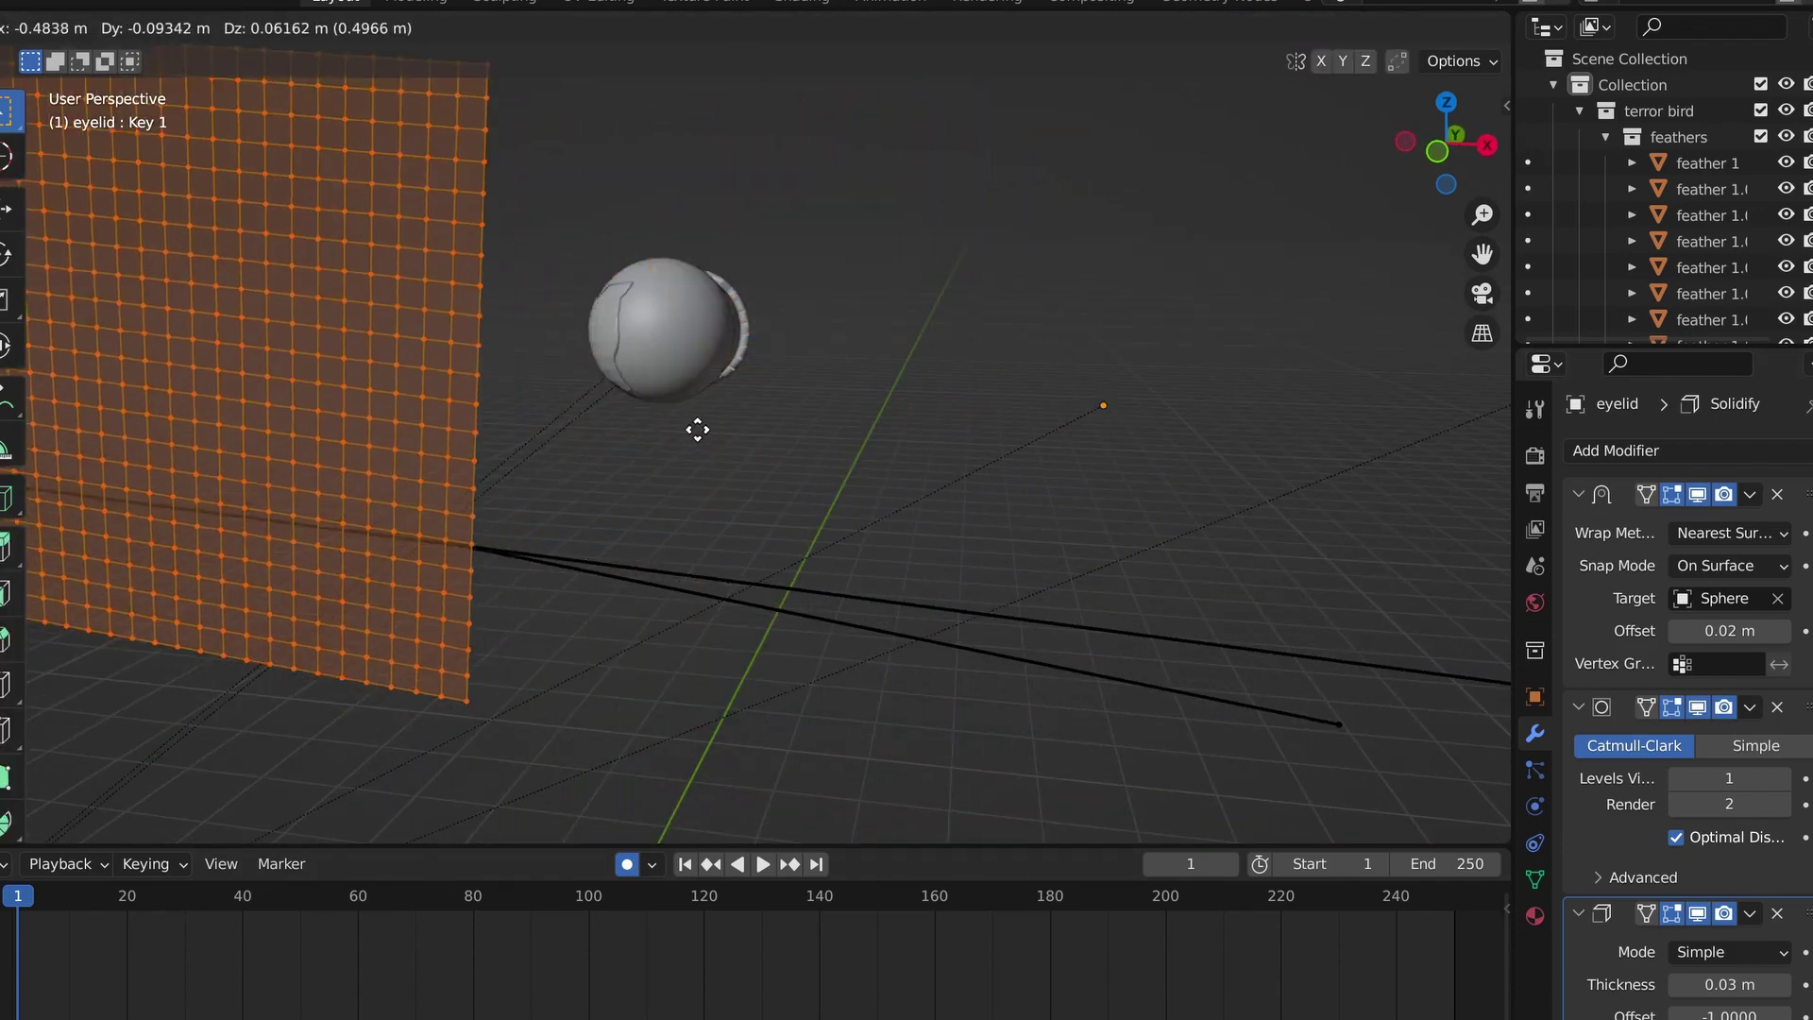
pyautogui.press('Escape')
pyautogui.press('Tab')
# Add shape key Key 1, slide the eyelid in front of the eye, and raise its value.
pyautogui.click(1534, 880)
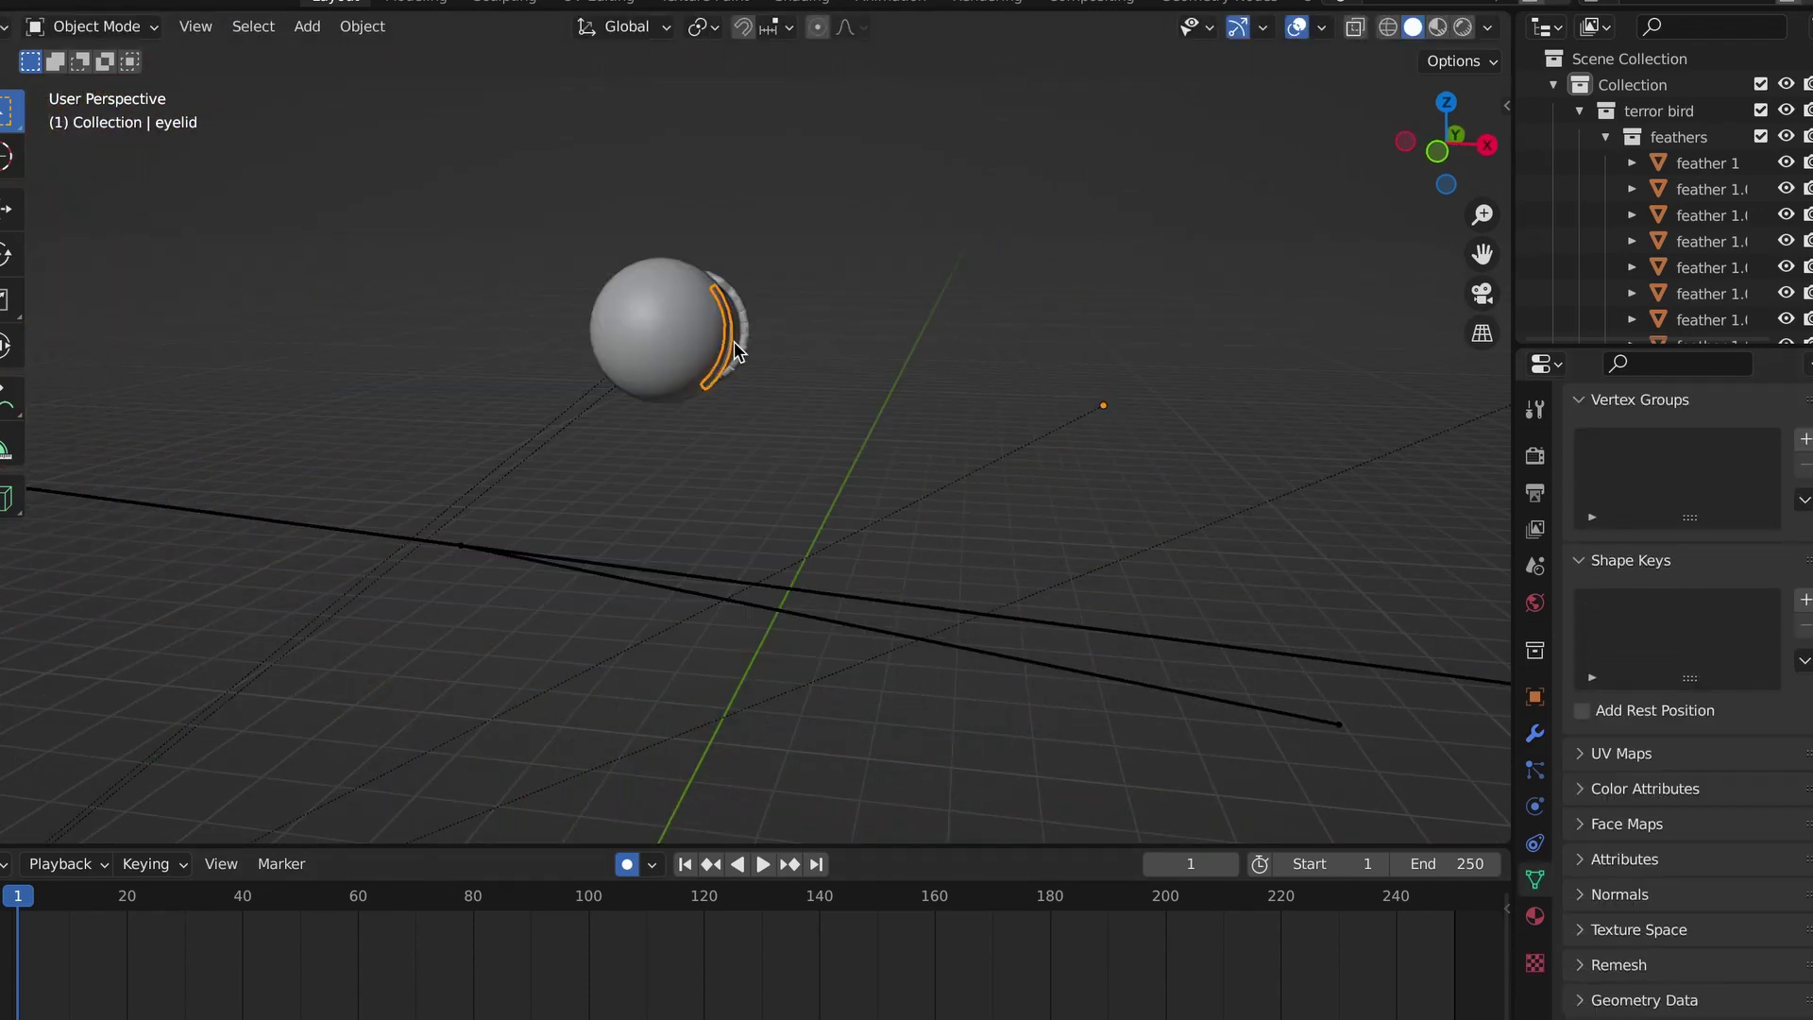
pyautogui.click(1806, 602)
pyautogui.press('Tab')
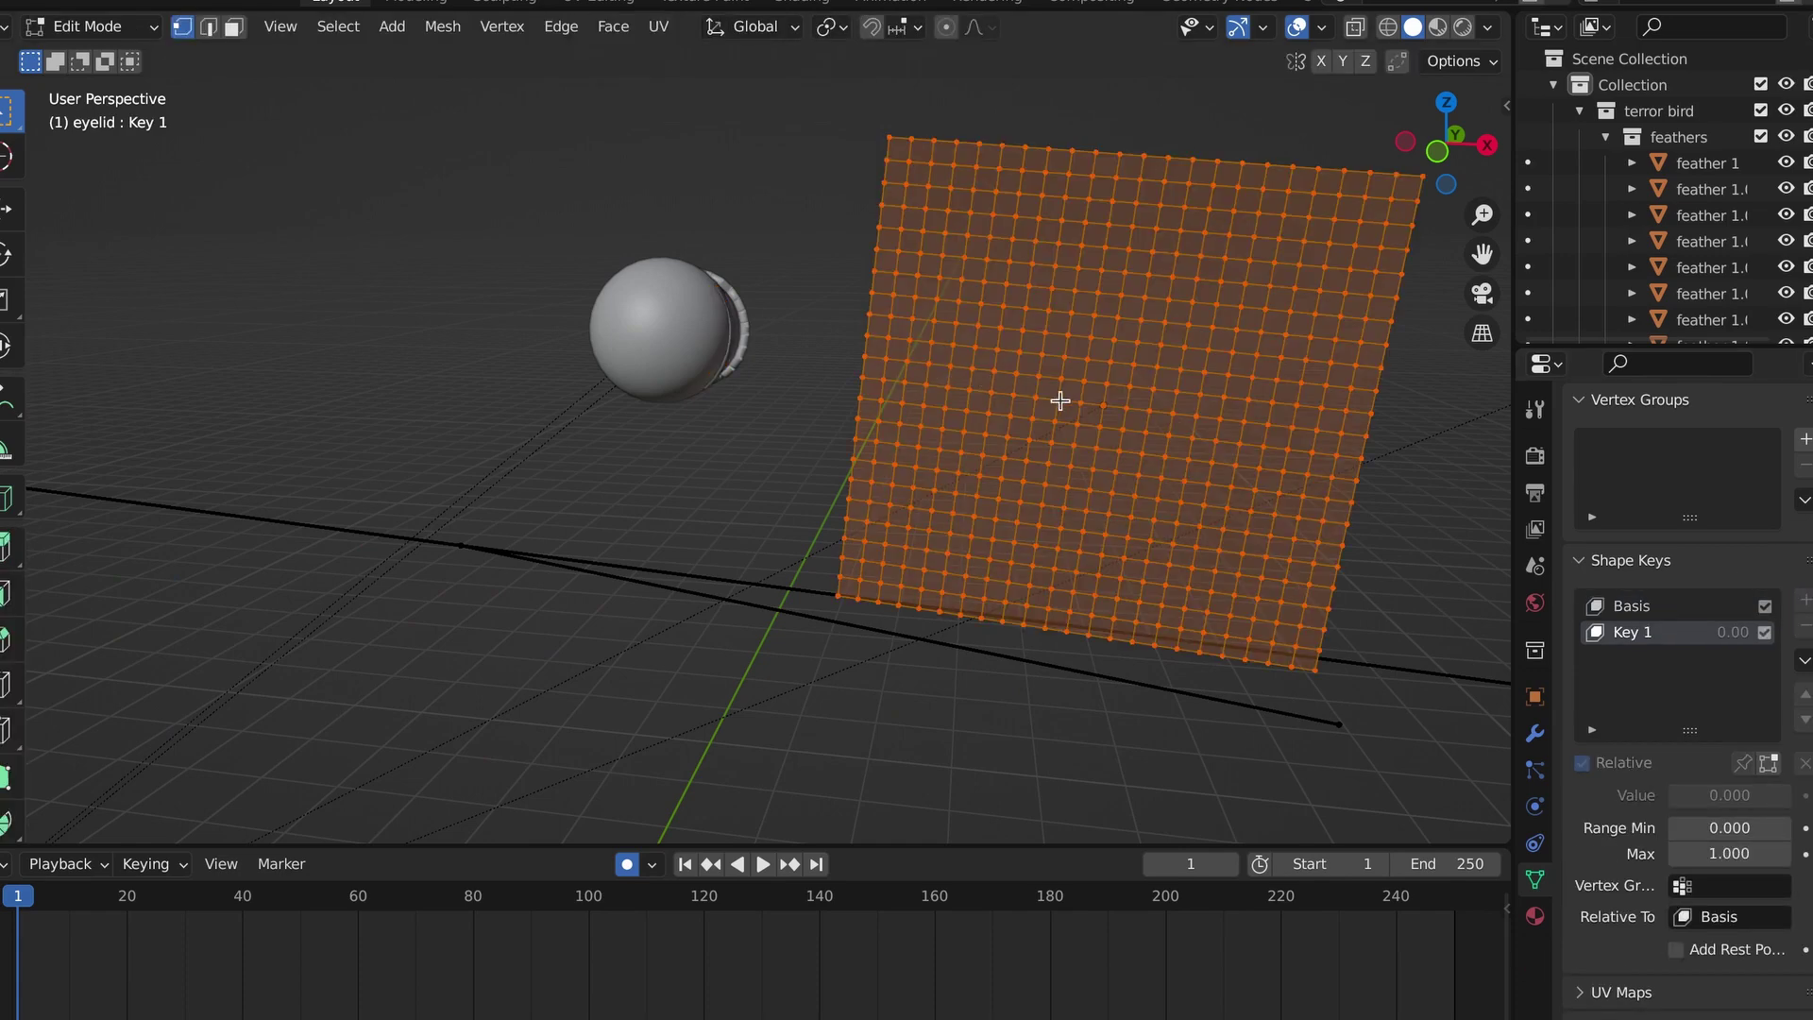
pyautogui.press('g')
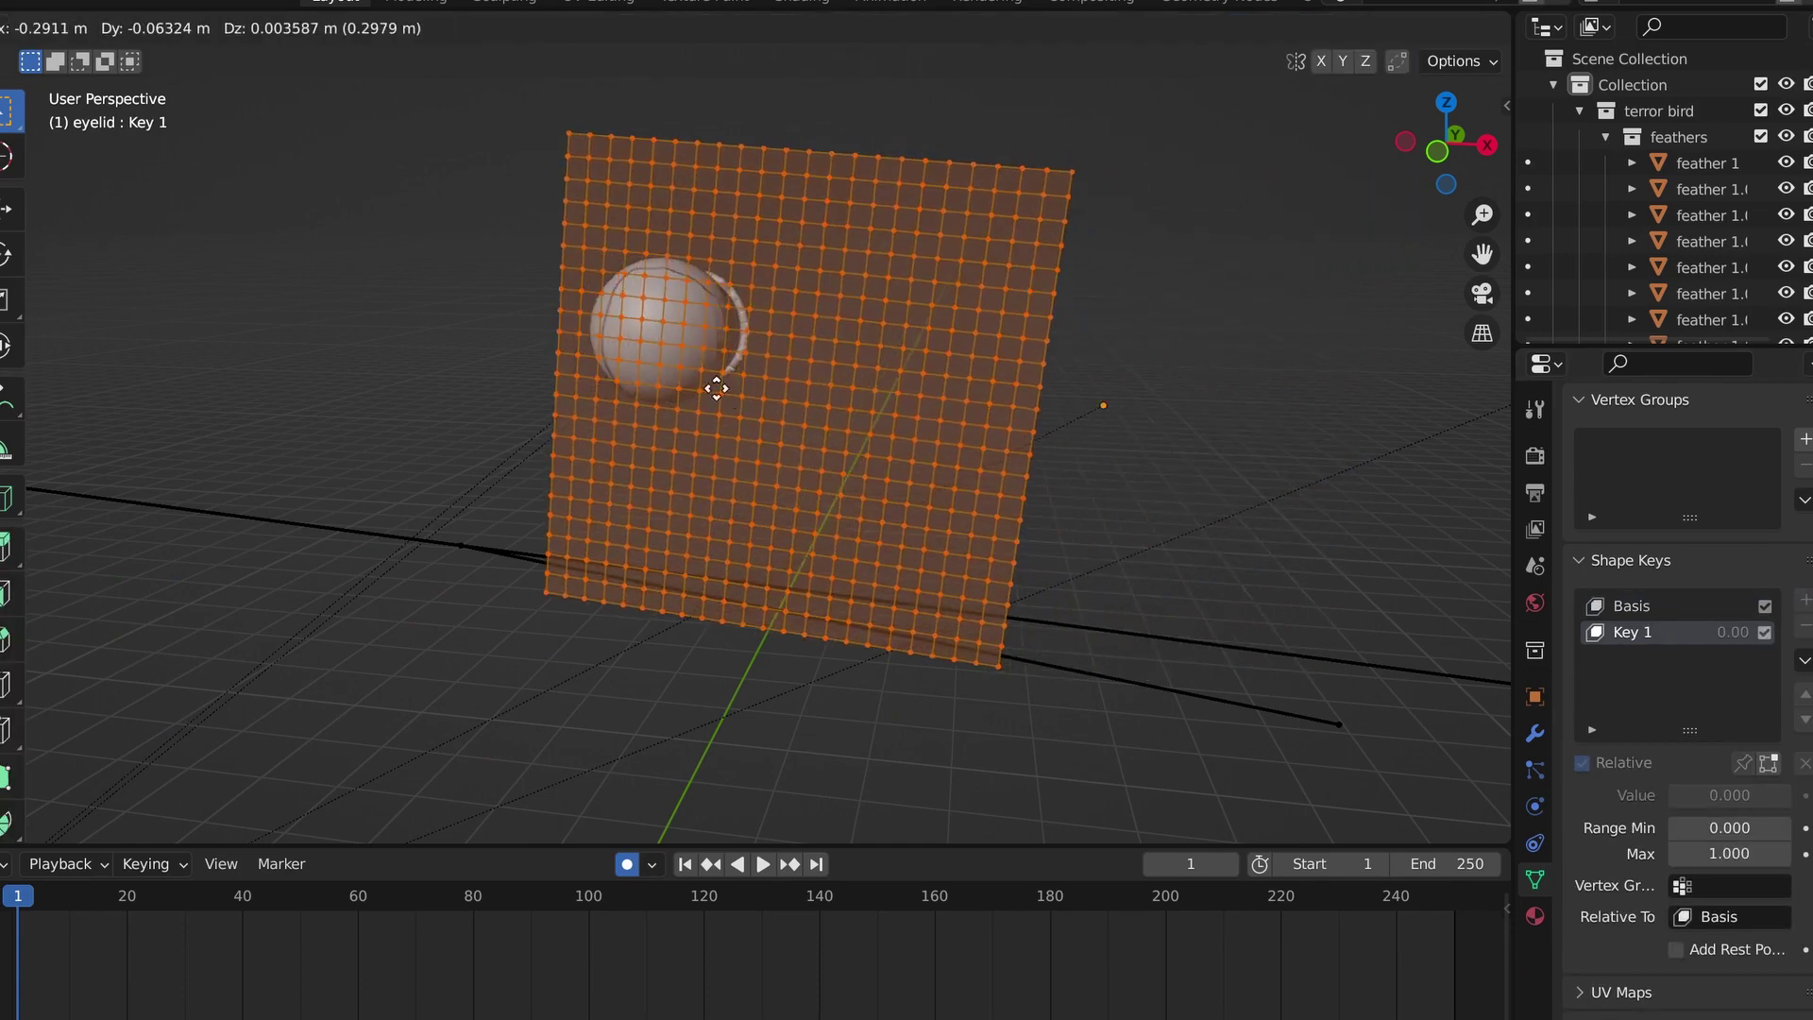
pyautogui.moveTo(680, 339); pyautogui.dragTo(987, 444, button='middle')
pyautogui.press('Tab')
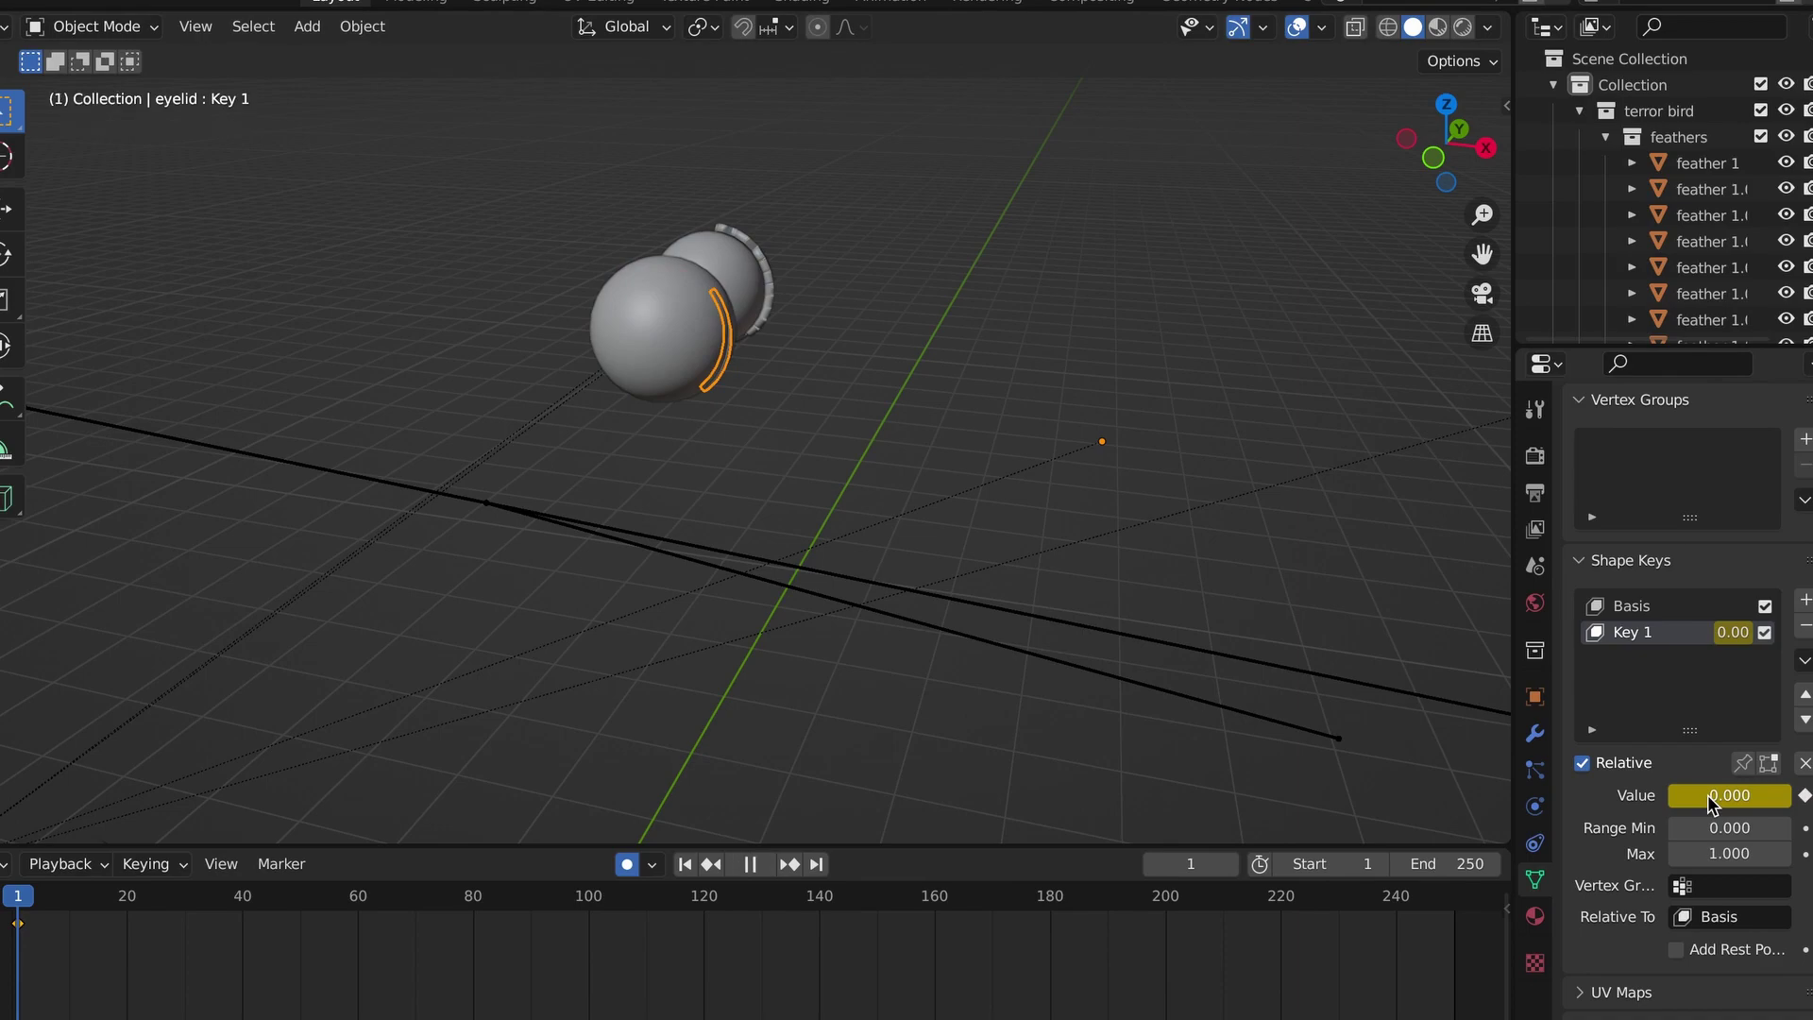
pyautogui.press('space')
pyautogui.press('space')
pyautogui.moveTo(1707, 795); pyautogui.dragTo(1775, 795)
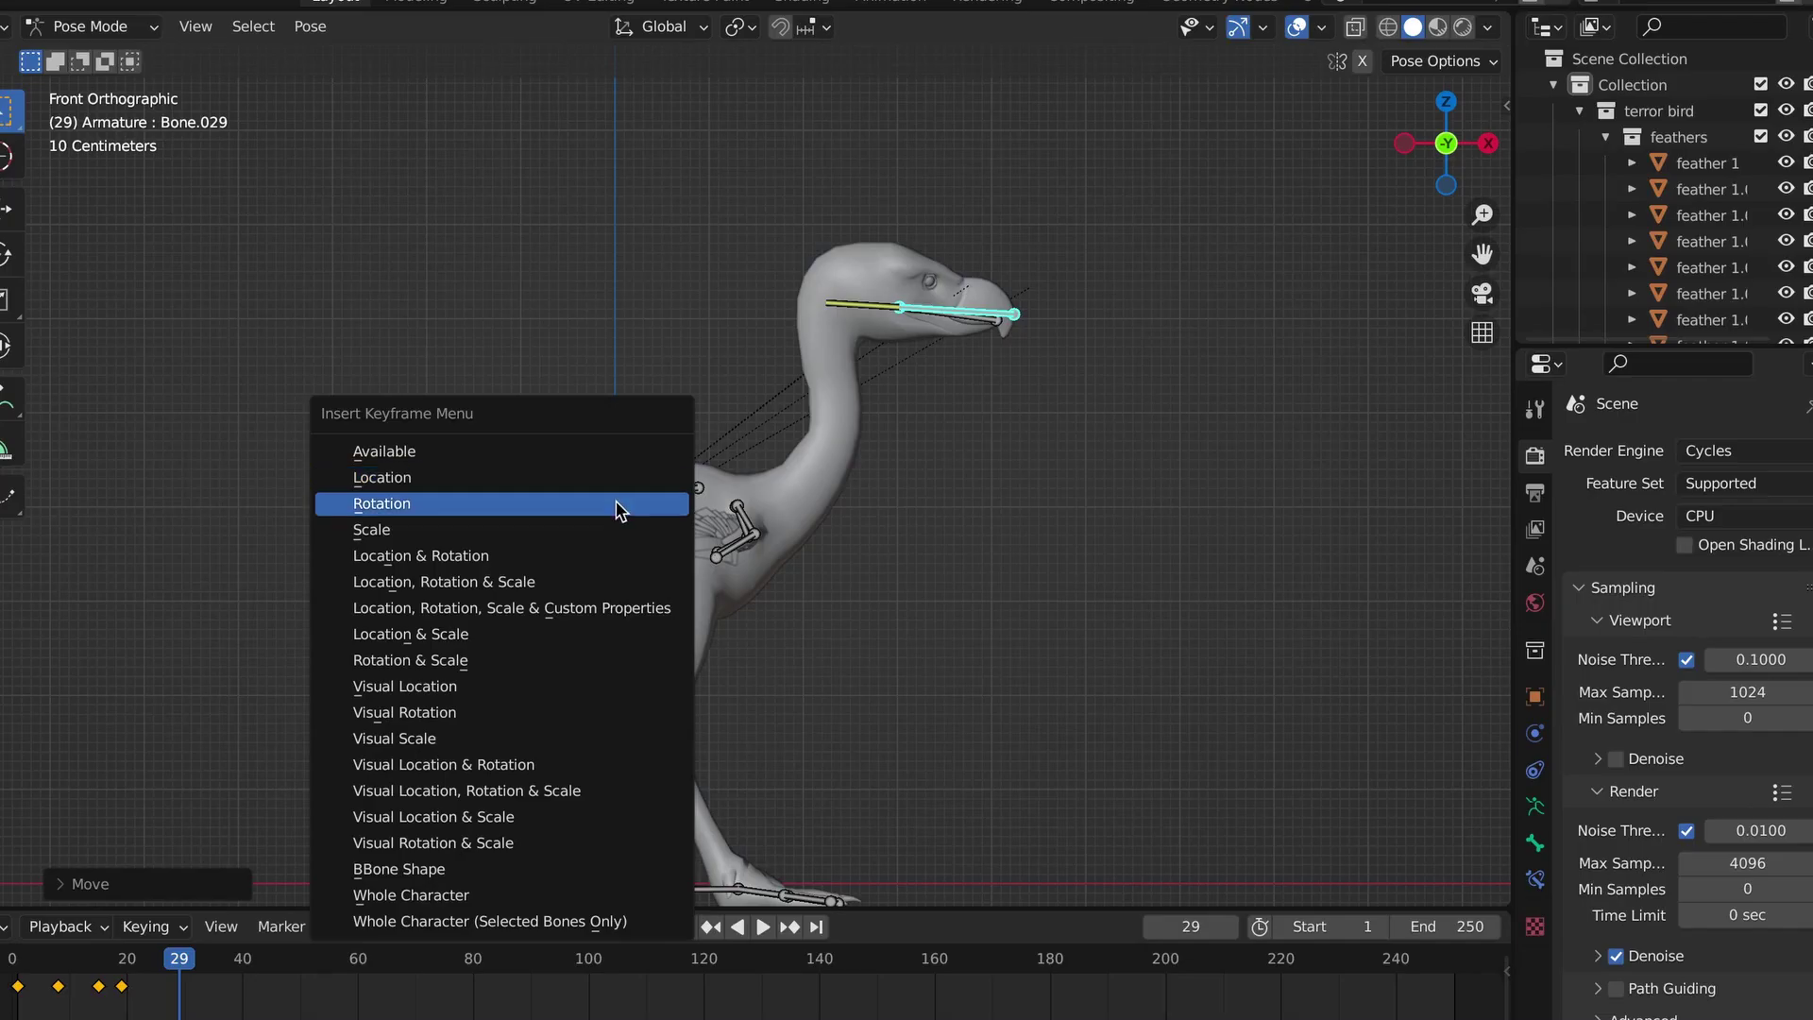
# Keyframe Bone.029's rotation at frame 29 and review the playback from top view.
pyautogui.click(615, 506)
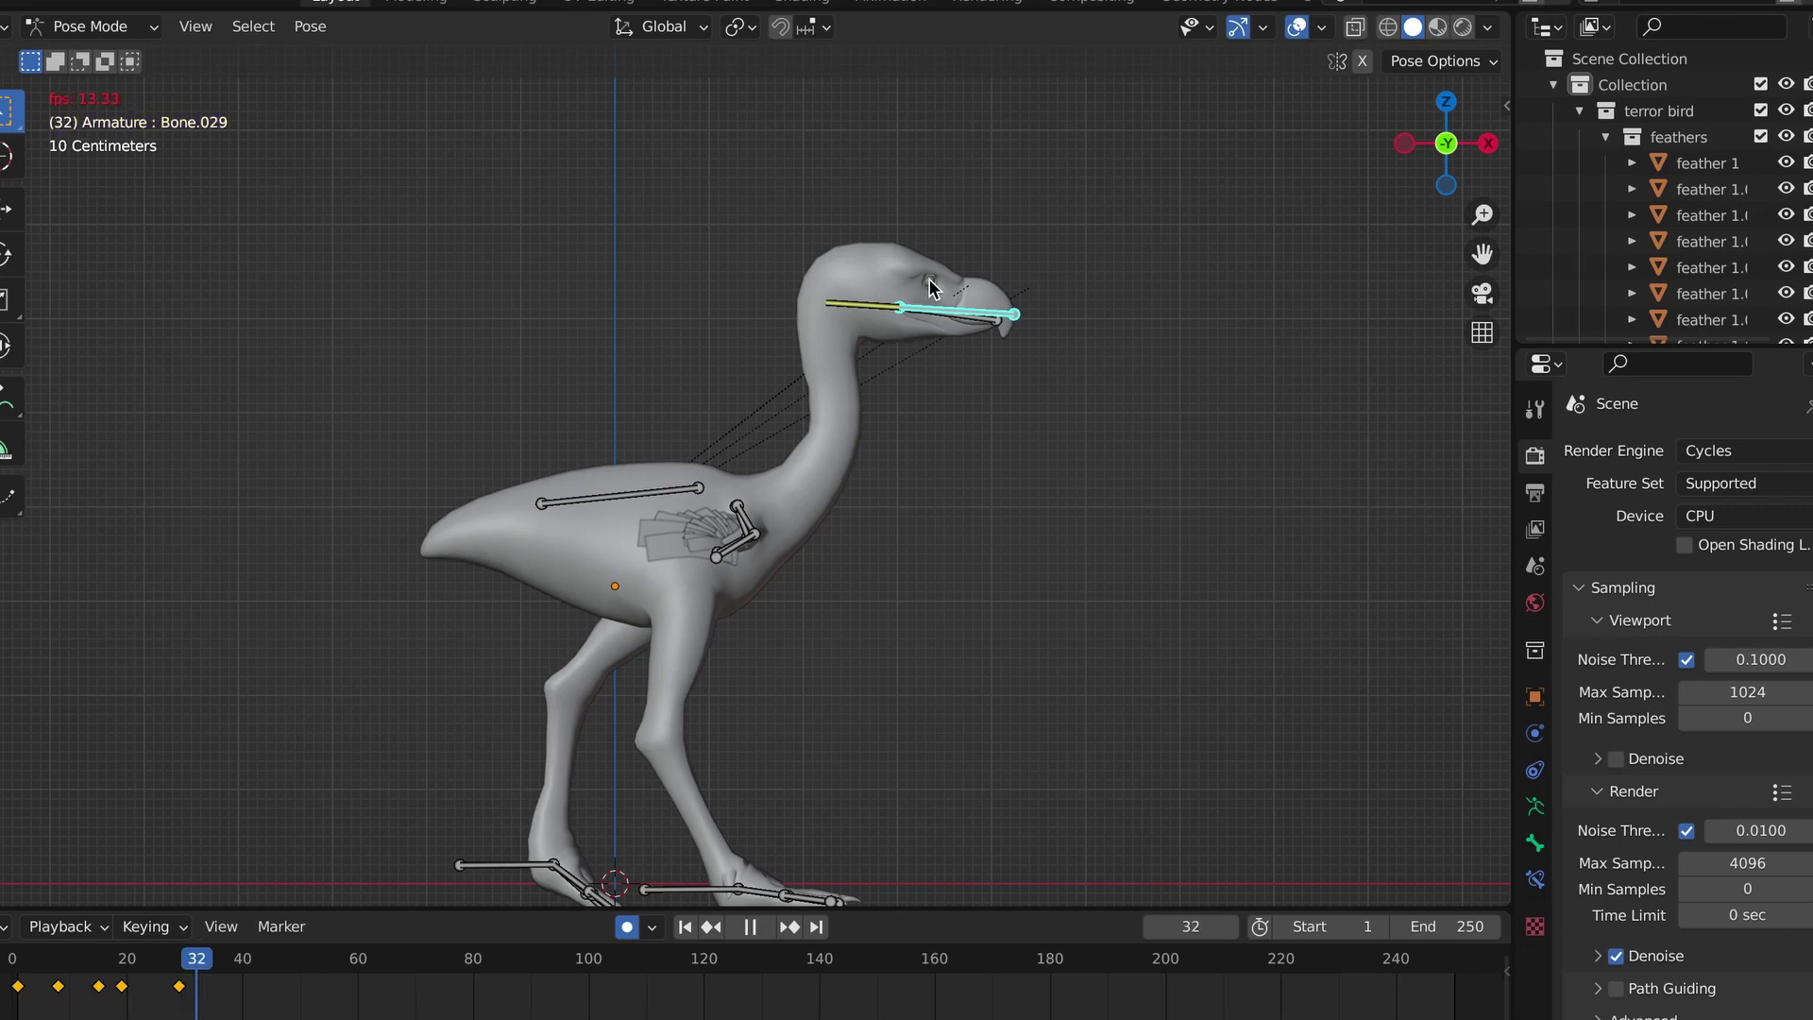
pyautogui.press('KP_7')
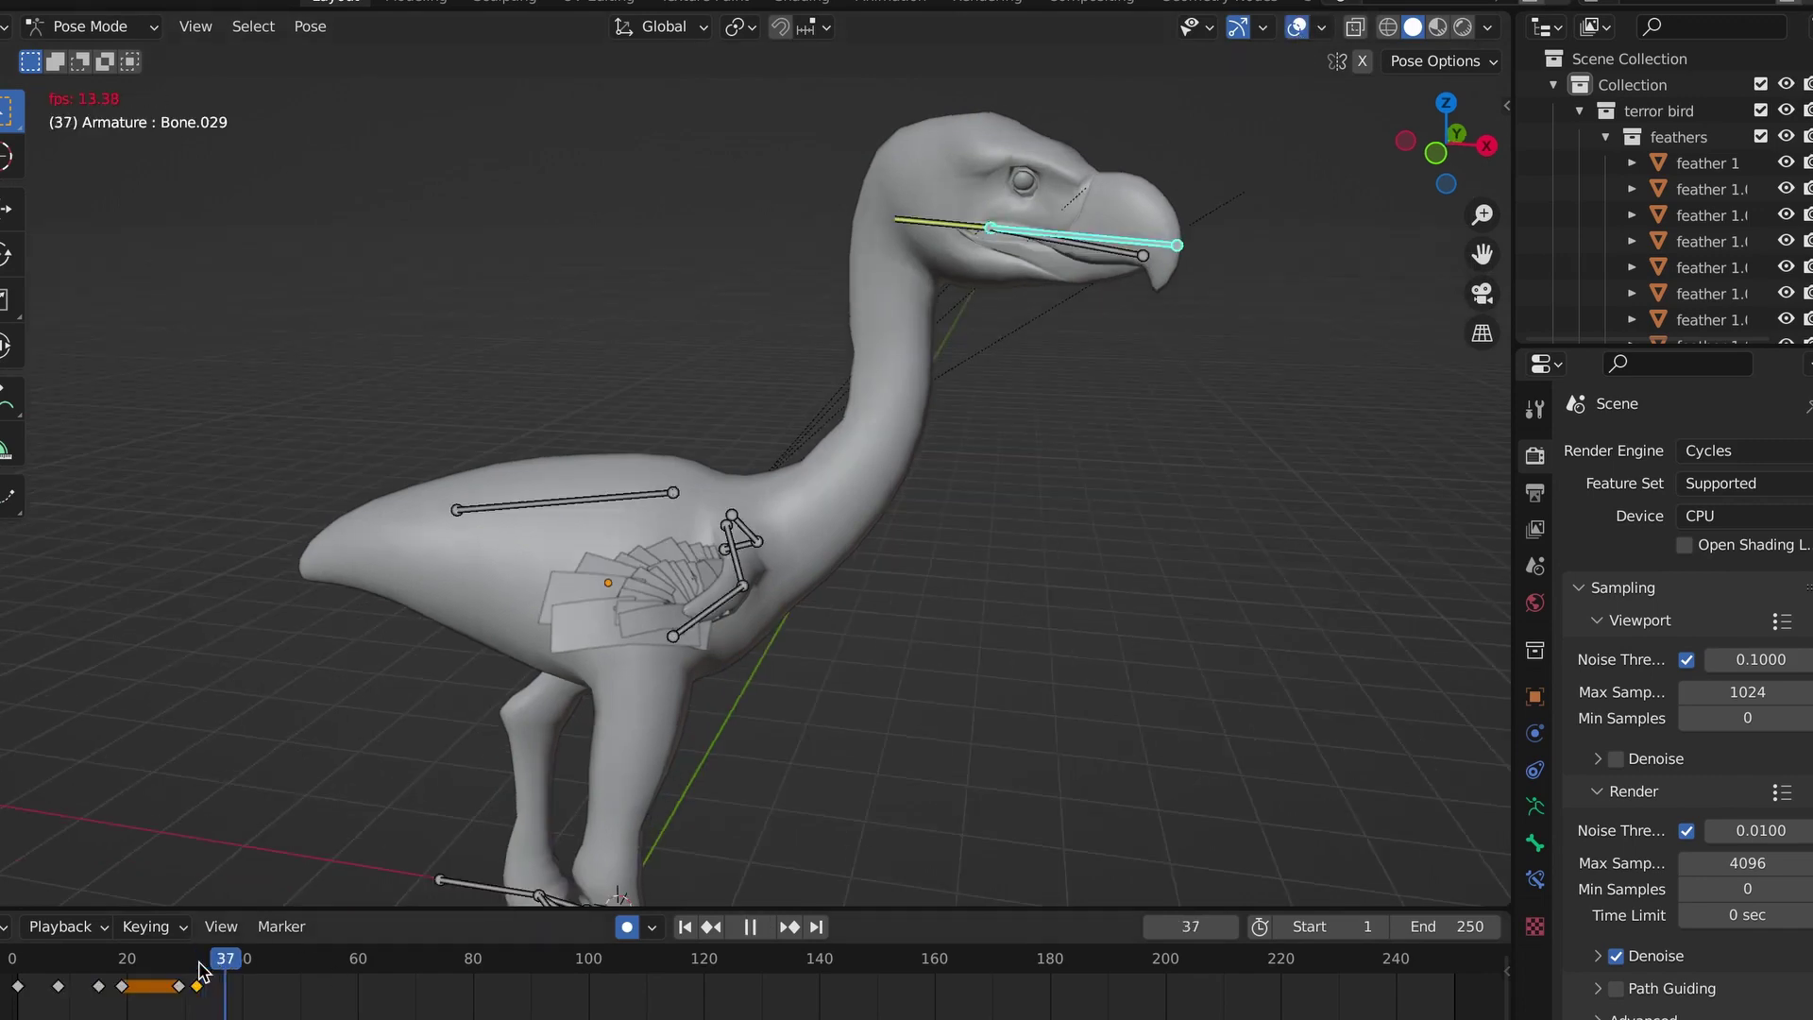
pyautogui.press('KP_7')
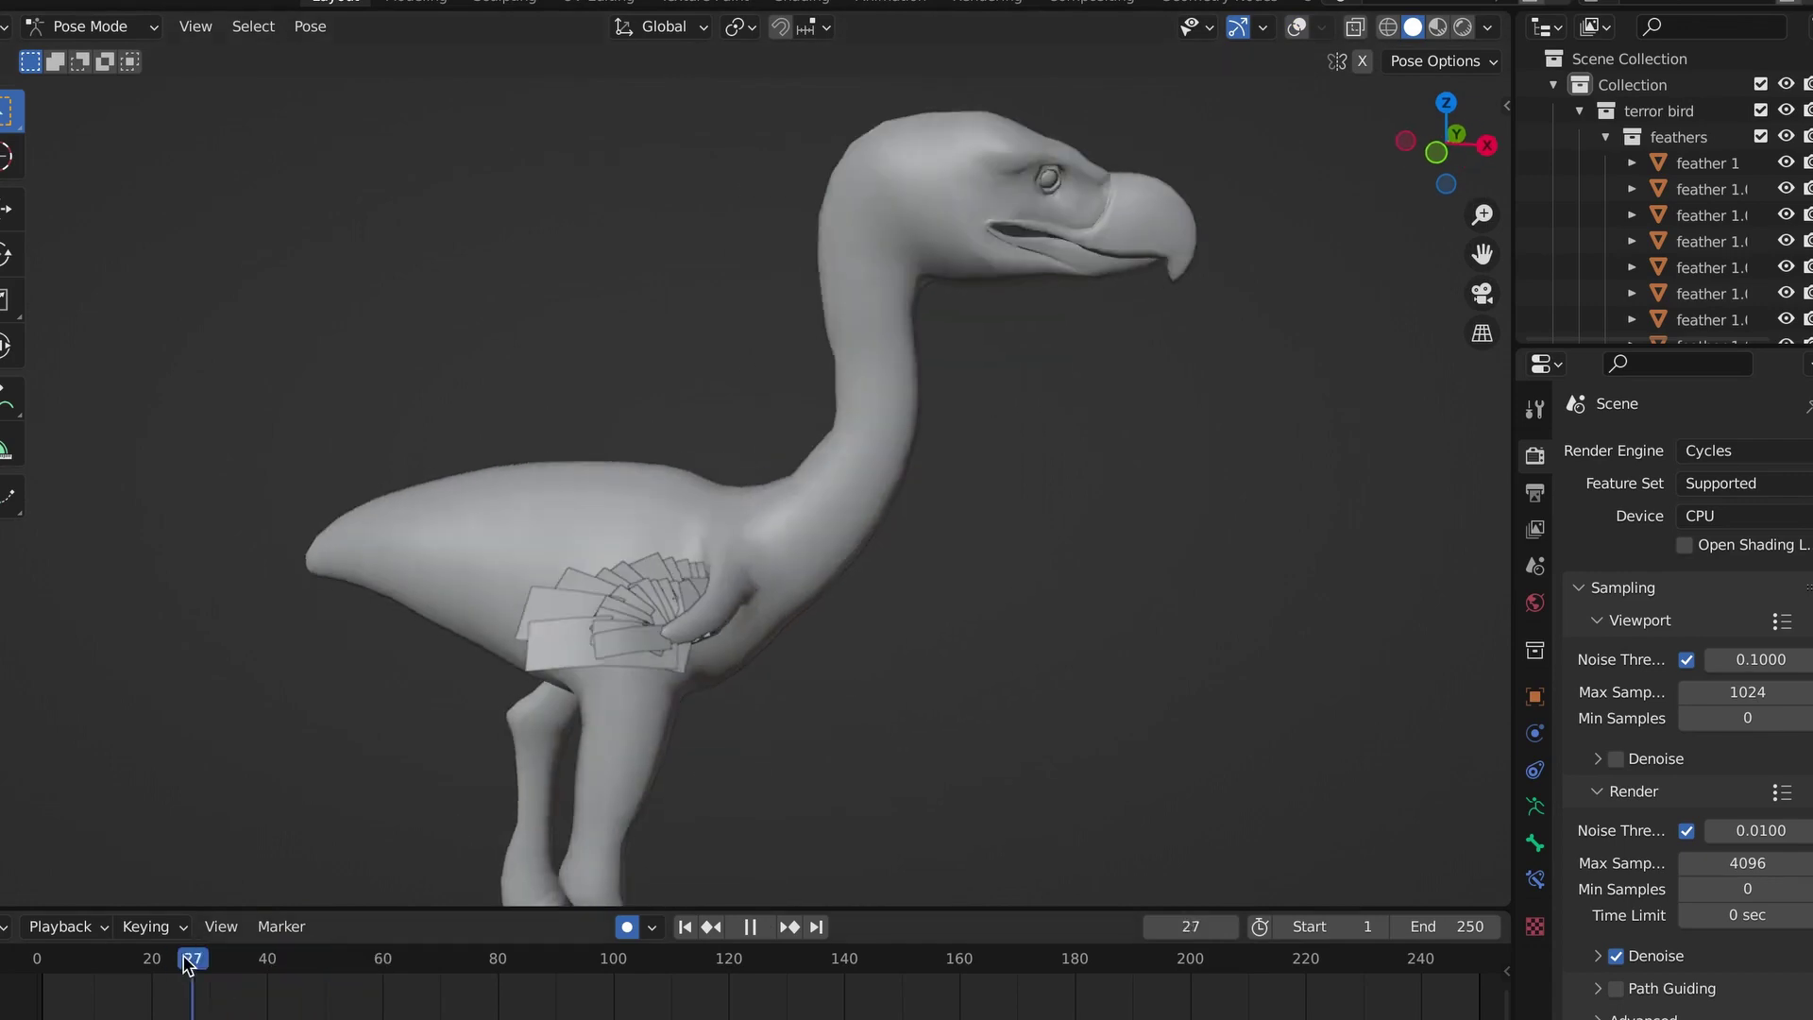
pyautogui.press('space')
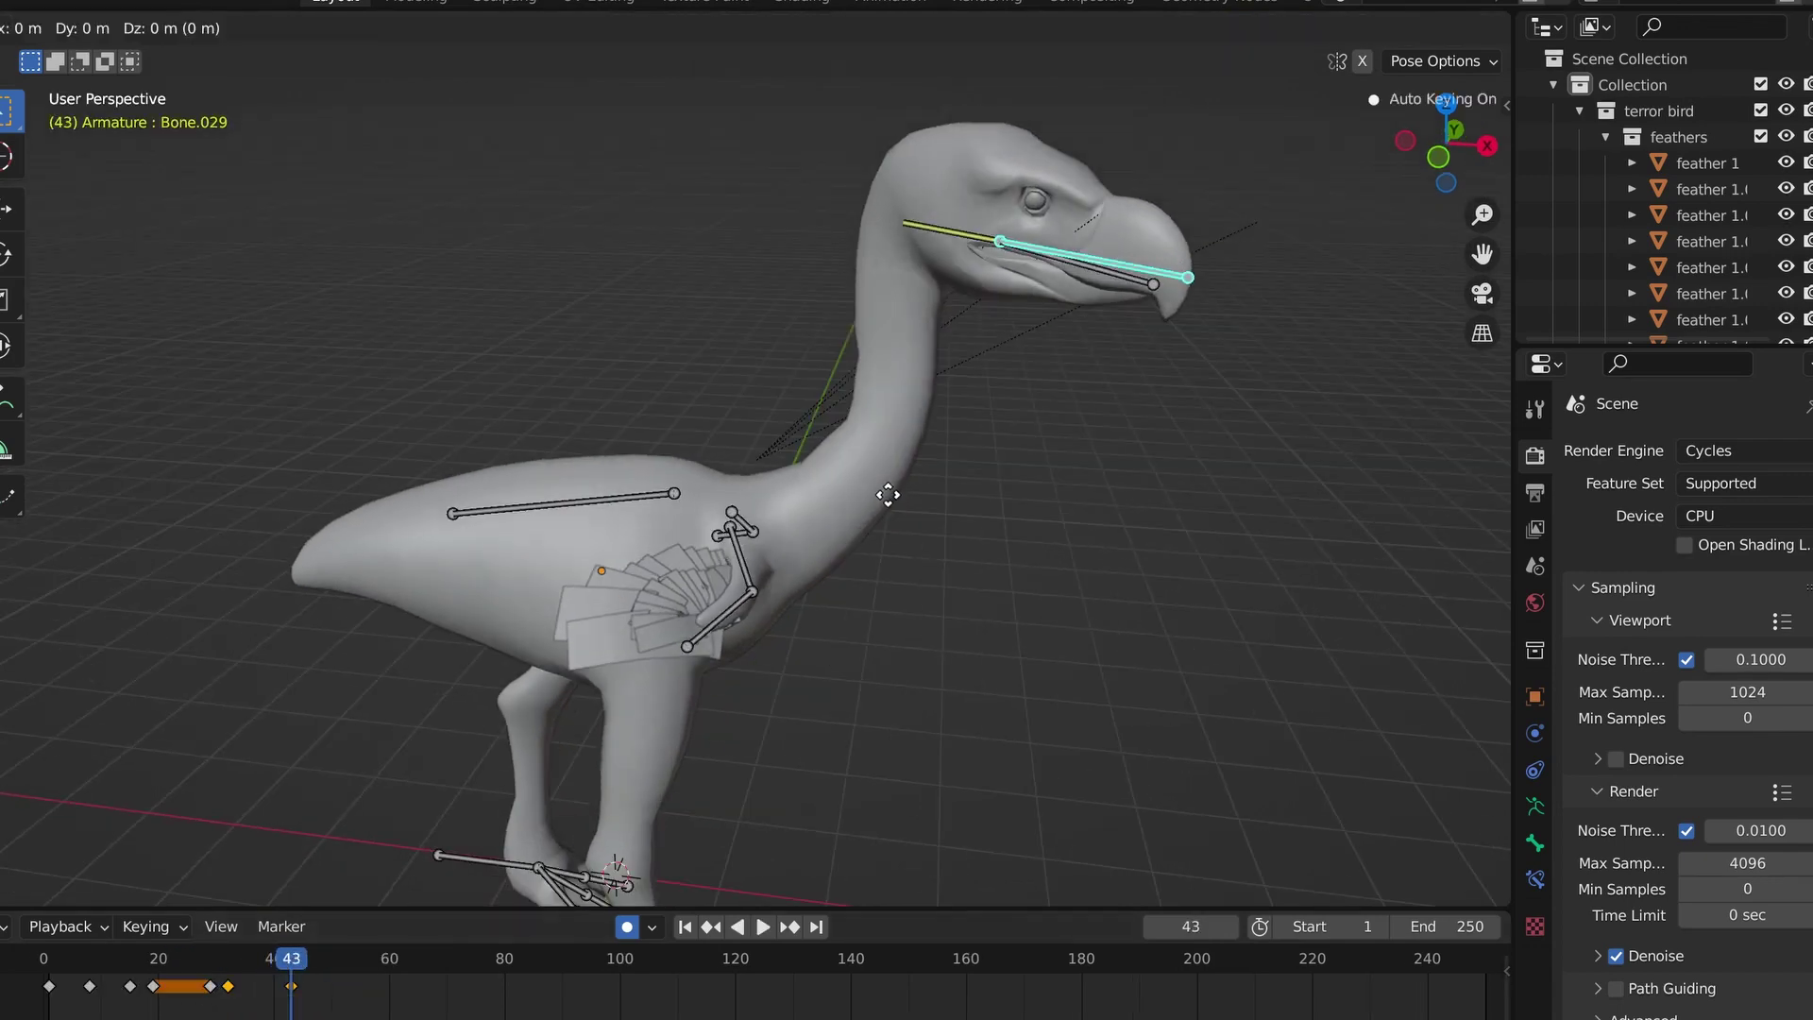
pyautogui.press('Escape')
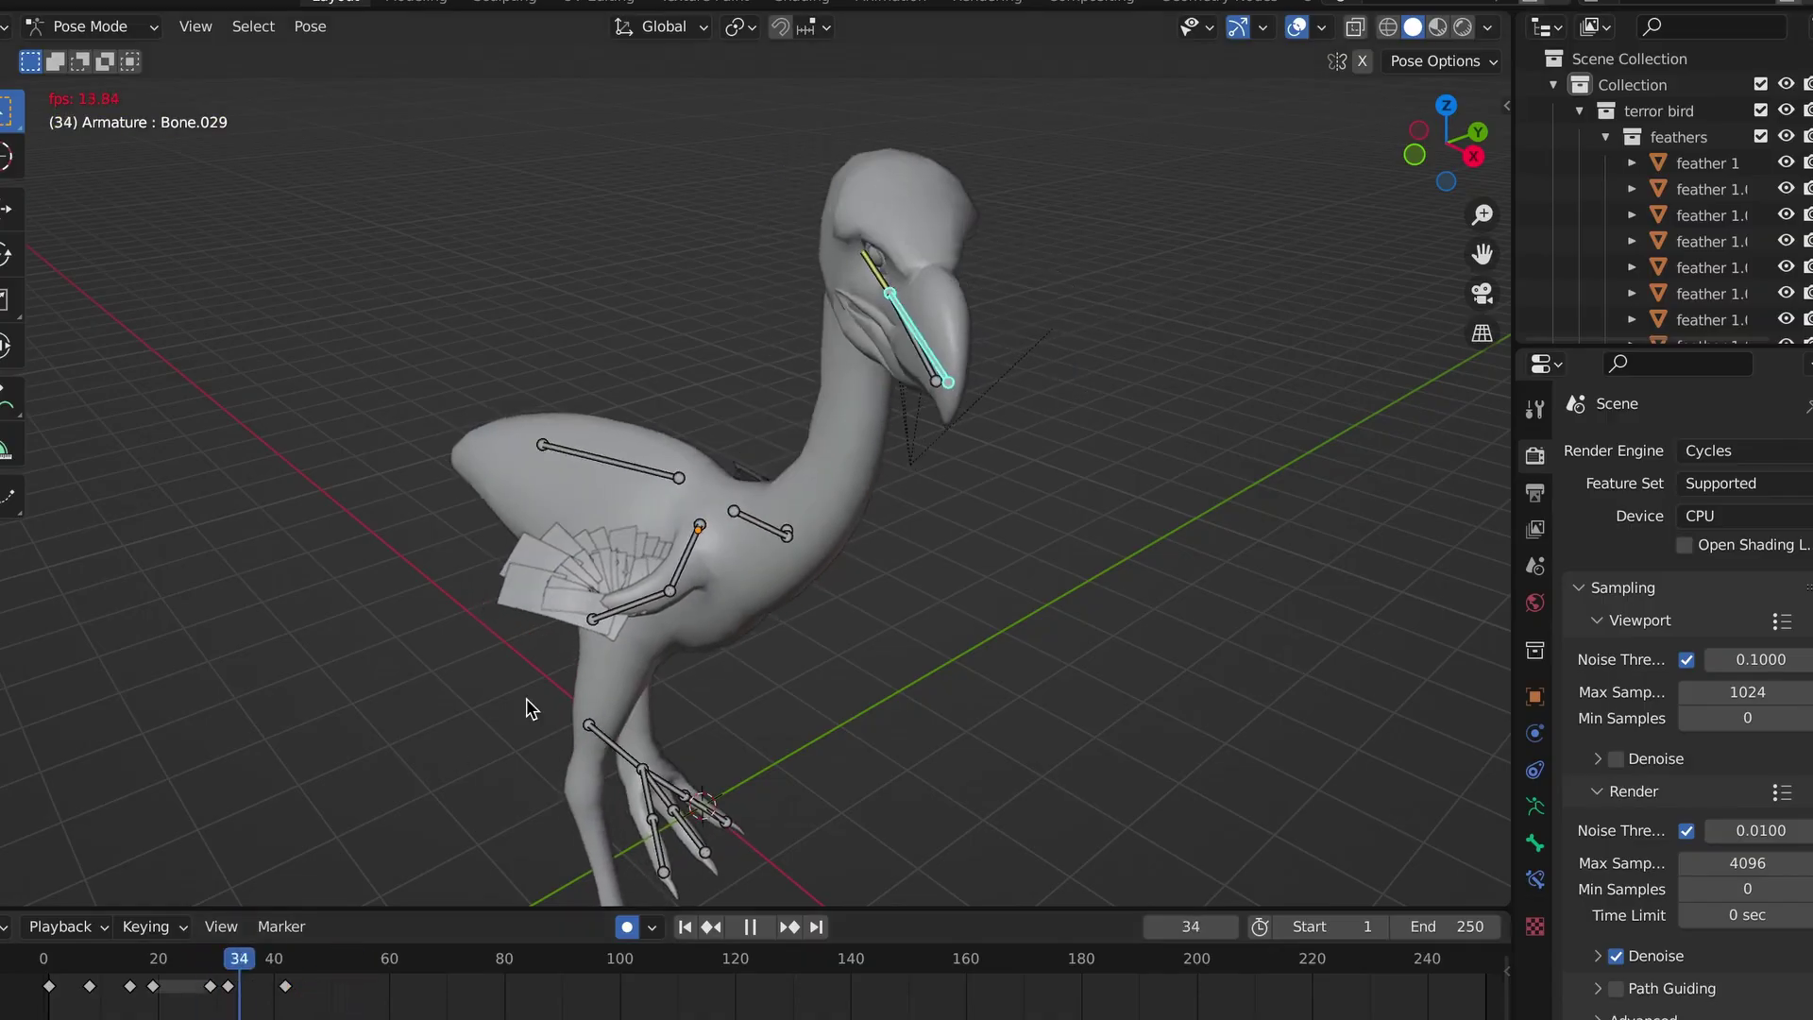
pyautogui.moveTo(525, 699); pyautogui.dragTo(967, 501, button='middle')
# Keyframe the head bone's rotation at frame 52 and switch to top view.
pyautogui.press('space')
pyautogui.press('i')
pyautogui.click(971, 500)
pyautogui.press('KP_7')
# Turn the head straight ahead at frame 55 and play back the turn.
pyautogui.press('Right')
pyautogui.press('Right')
pyautogui.press('Right')
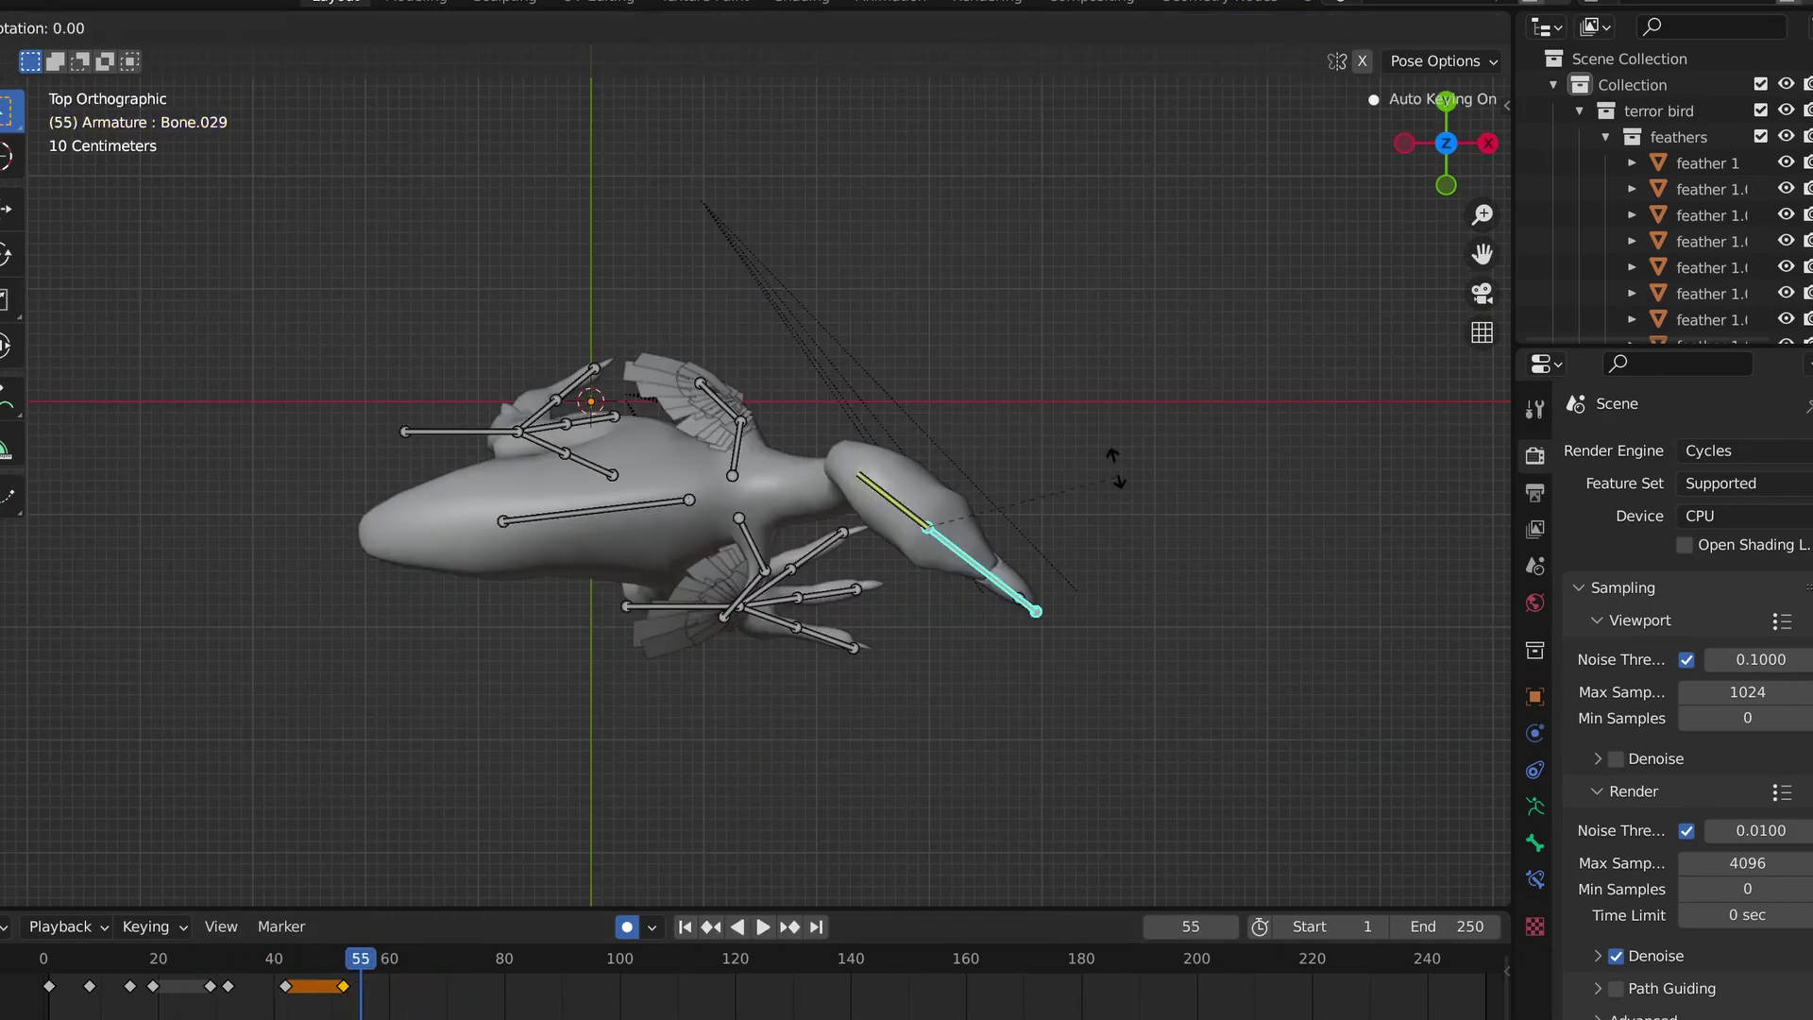
pyautogui.press('g')
pyautogui.click(1078, 354)
pyautogui.press('Right')
pyautogui.press('Right')
pyautogui.press('Right')
pyautogui.press('Right')
pyautogui.press('Right')
pyautogui.press('Right')
pyautogui.press('Right')
pyautogui.press('Right')
pyautogui.press('Right')
pyautogui.press('Right')
pyautogui.press('Right')
pyautogui.press('Right')
pyautogui.press('Right')
pyautogui.press('Right')
pyautogui.press('space')
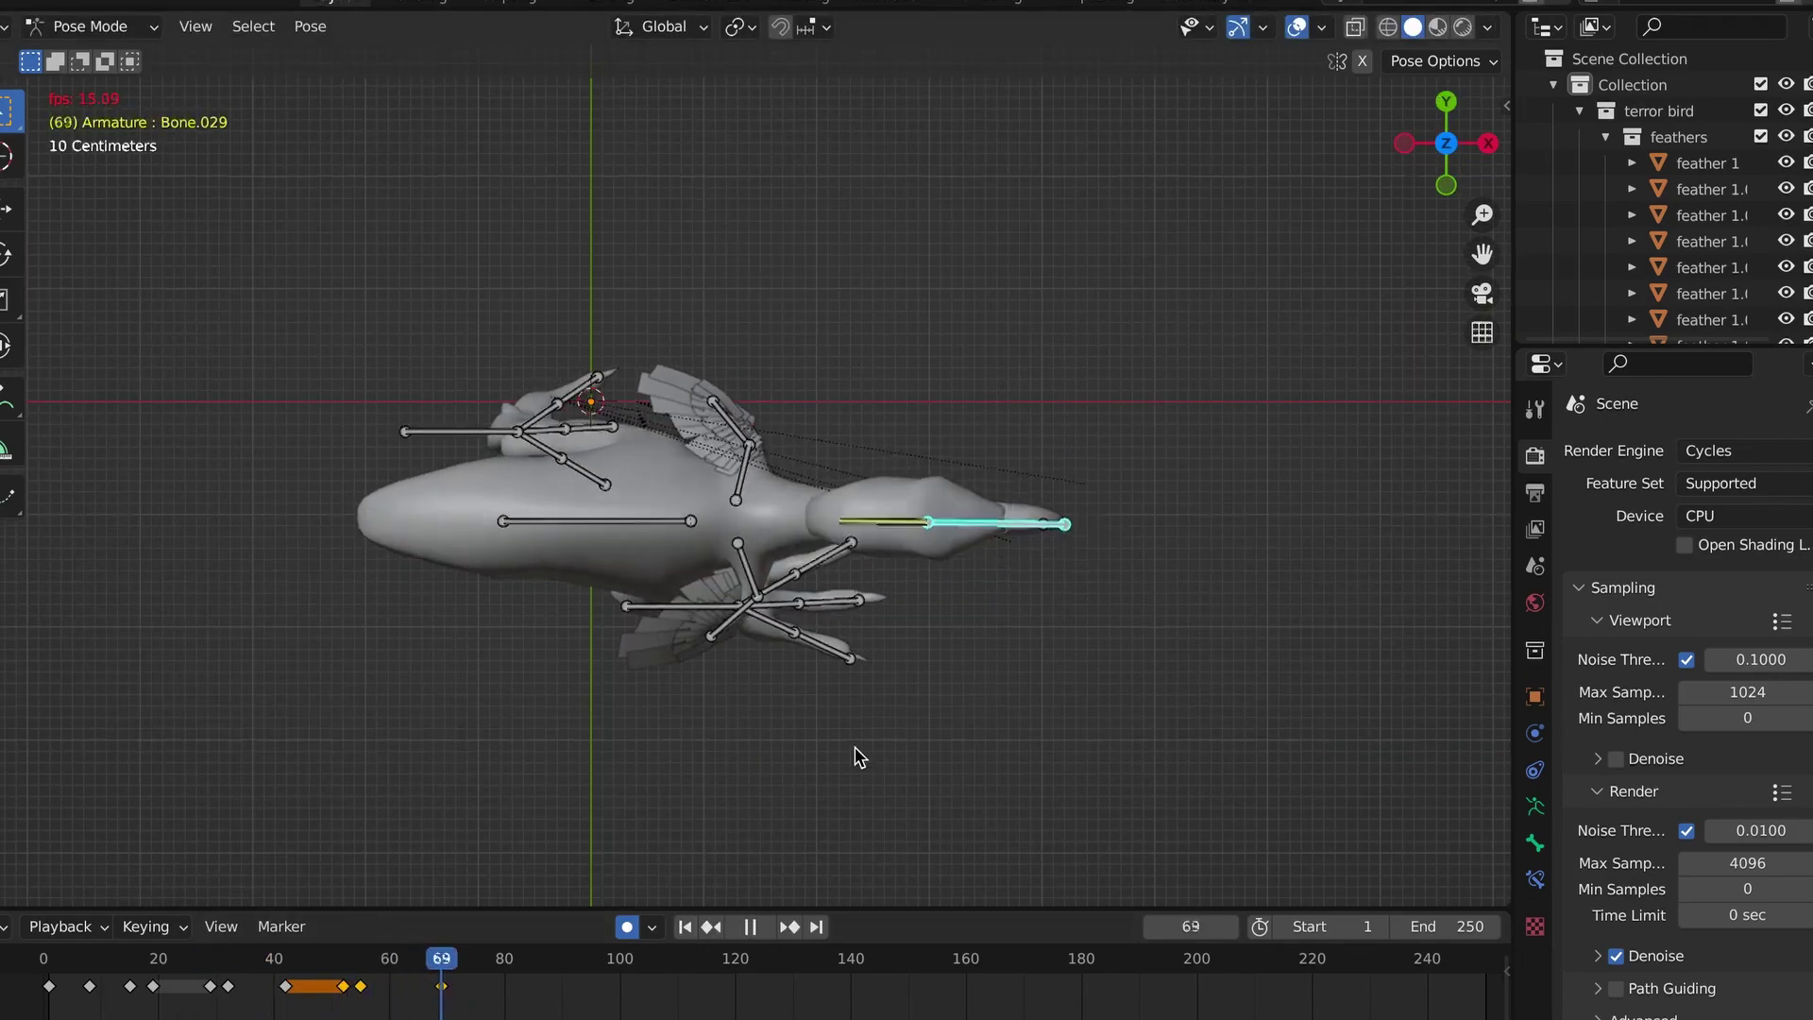
pyautogui.moveTo(854, 753); pyautogui.dragTo(661, 567, button='middle')
pyautogui.click(315, 961)
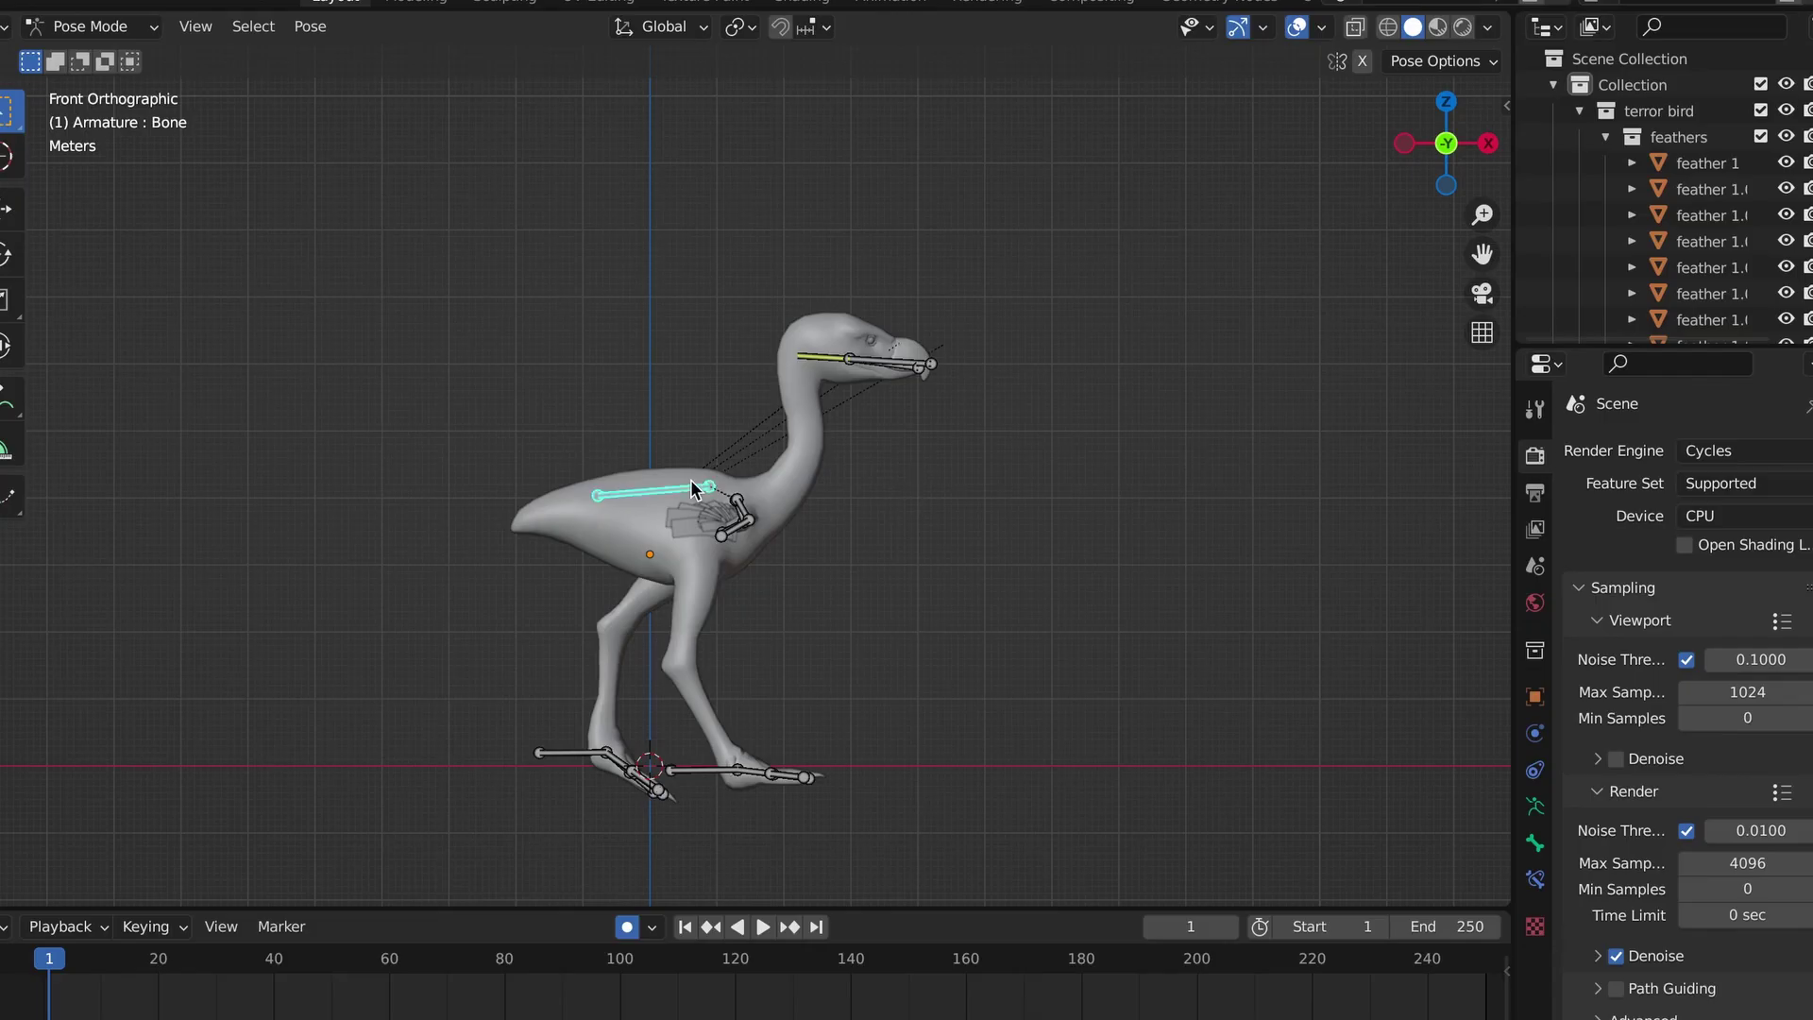
# Keyframe the bone location, shift the body bone around frame 20, and replay from frame 1.
pyautogui.press('i')
pyautogui.click(696, 490)
pyautogui.press('space')
pyautogui.press('g')
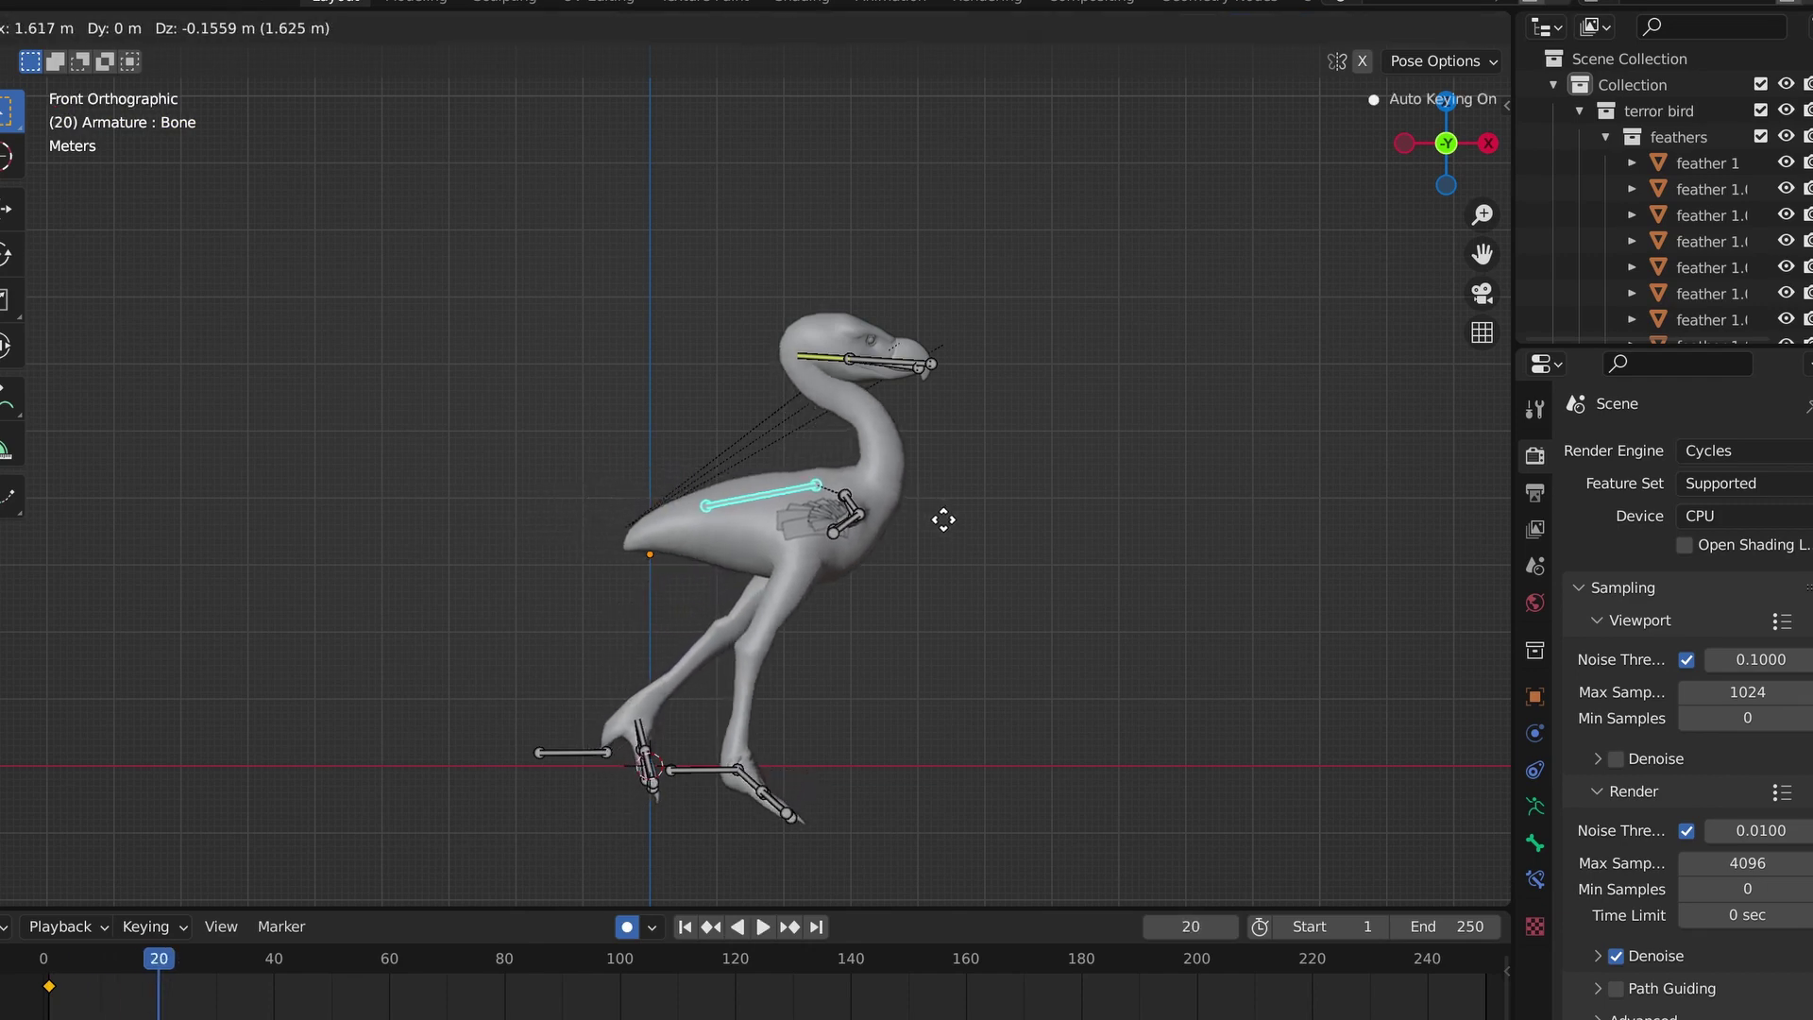
pyautogui.press('space')
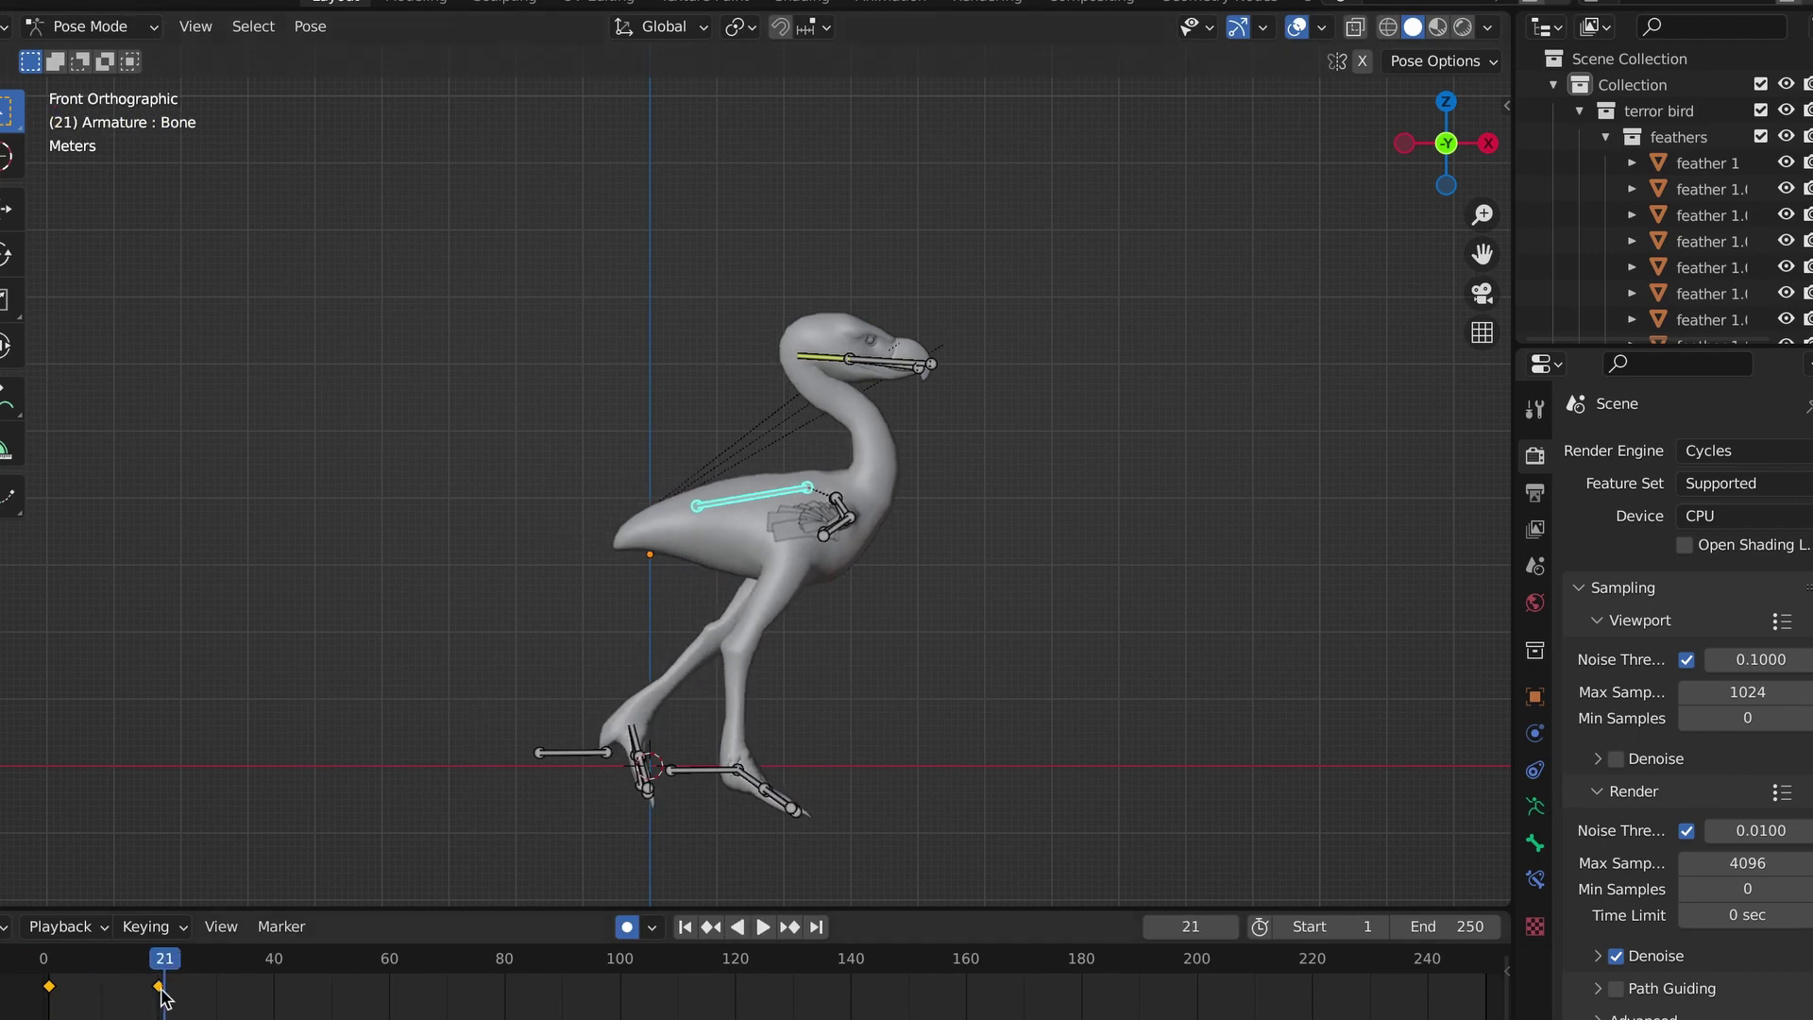
pyautogui.press('space')
pyautogui.press('Escape')
pyautogui.click(685, 926)
# Move toe bone Bone.028 at frame 1 and pose the foot until frame 29.
pyautogui.click(574, 752)
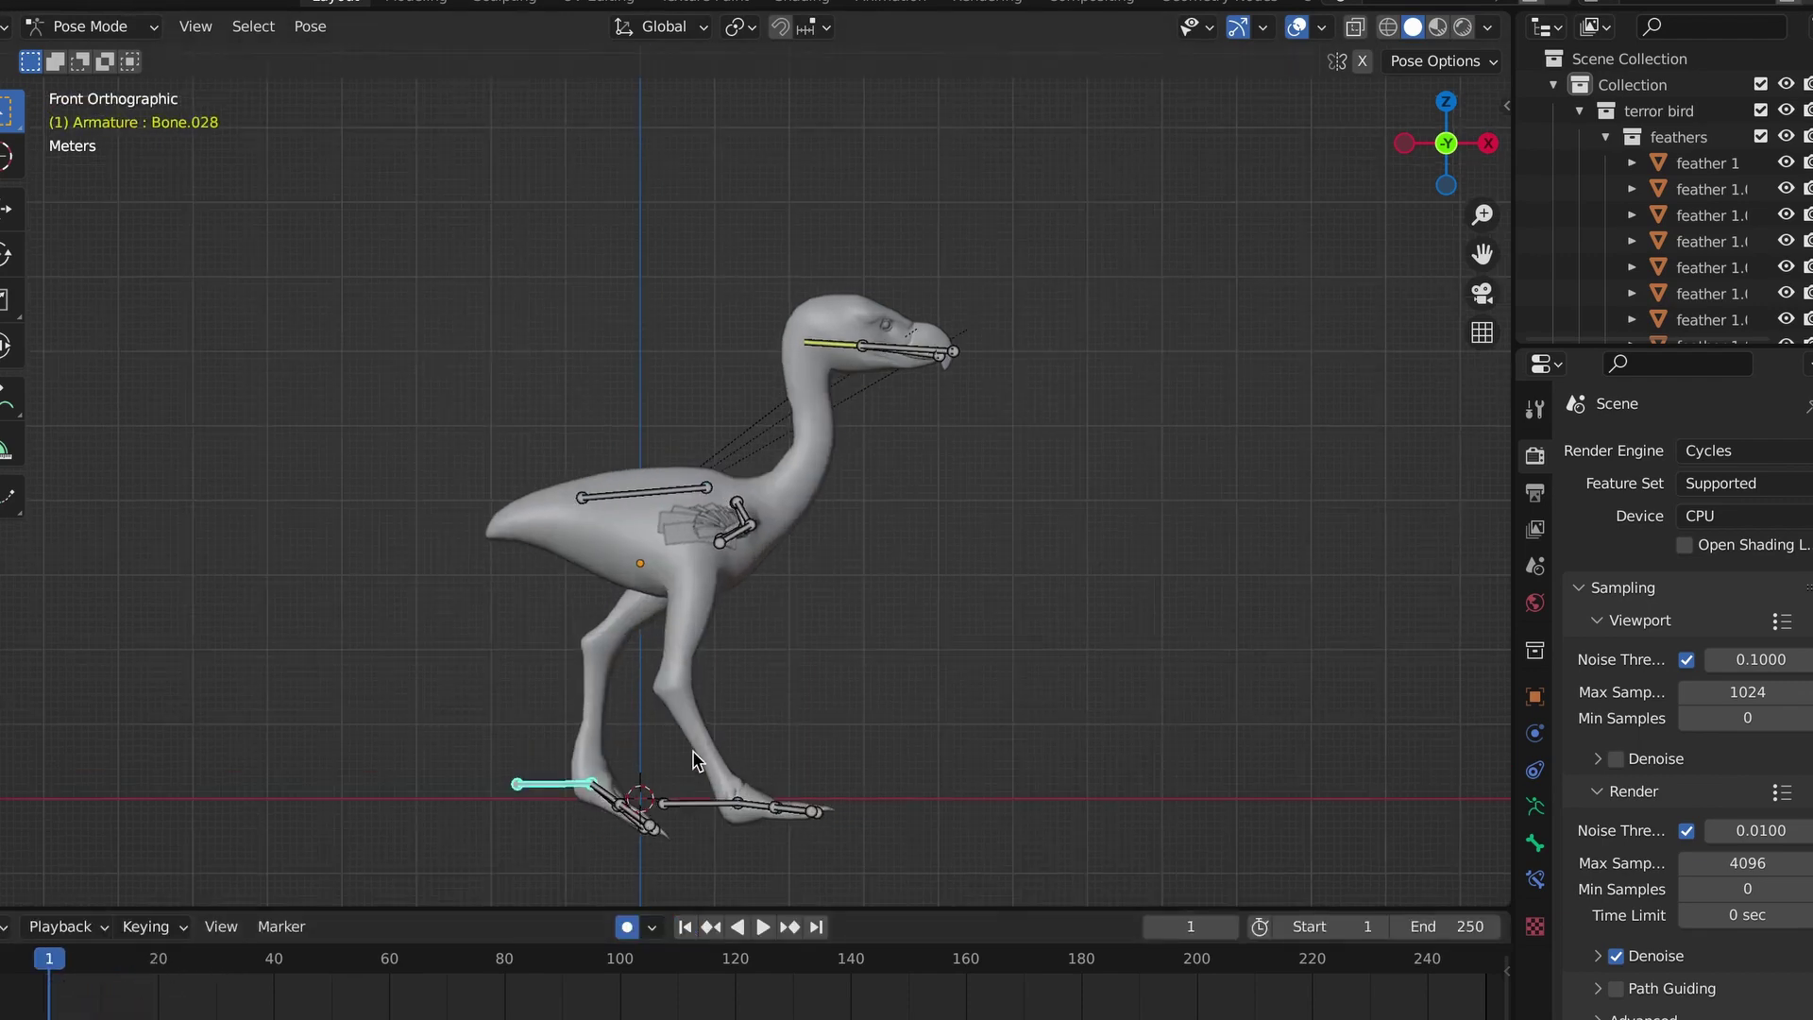
pyautogui.scroll(1, 567, 746)
pyautogui.press('g')
pyautogui.click(758, 725)
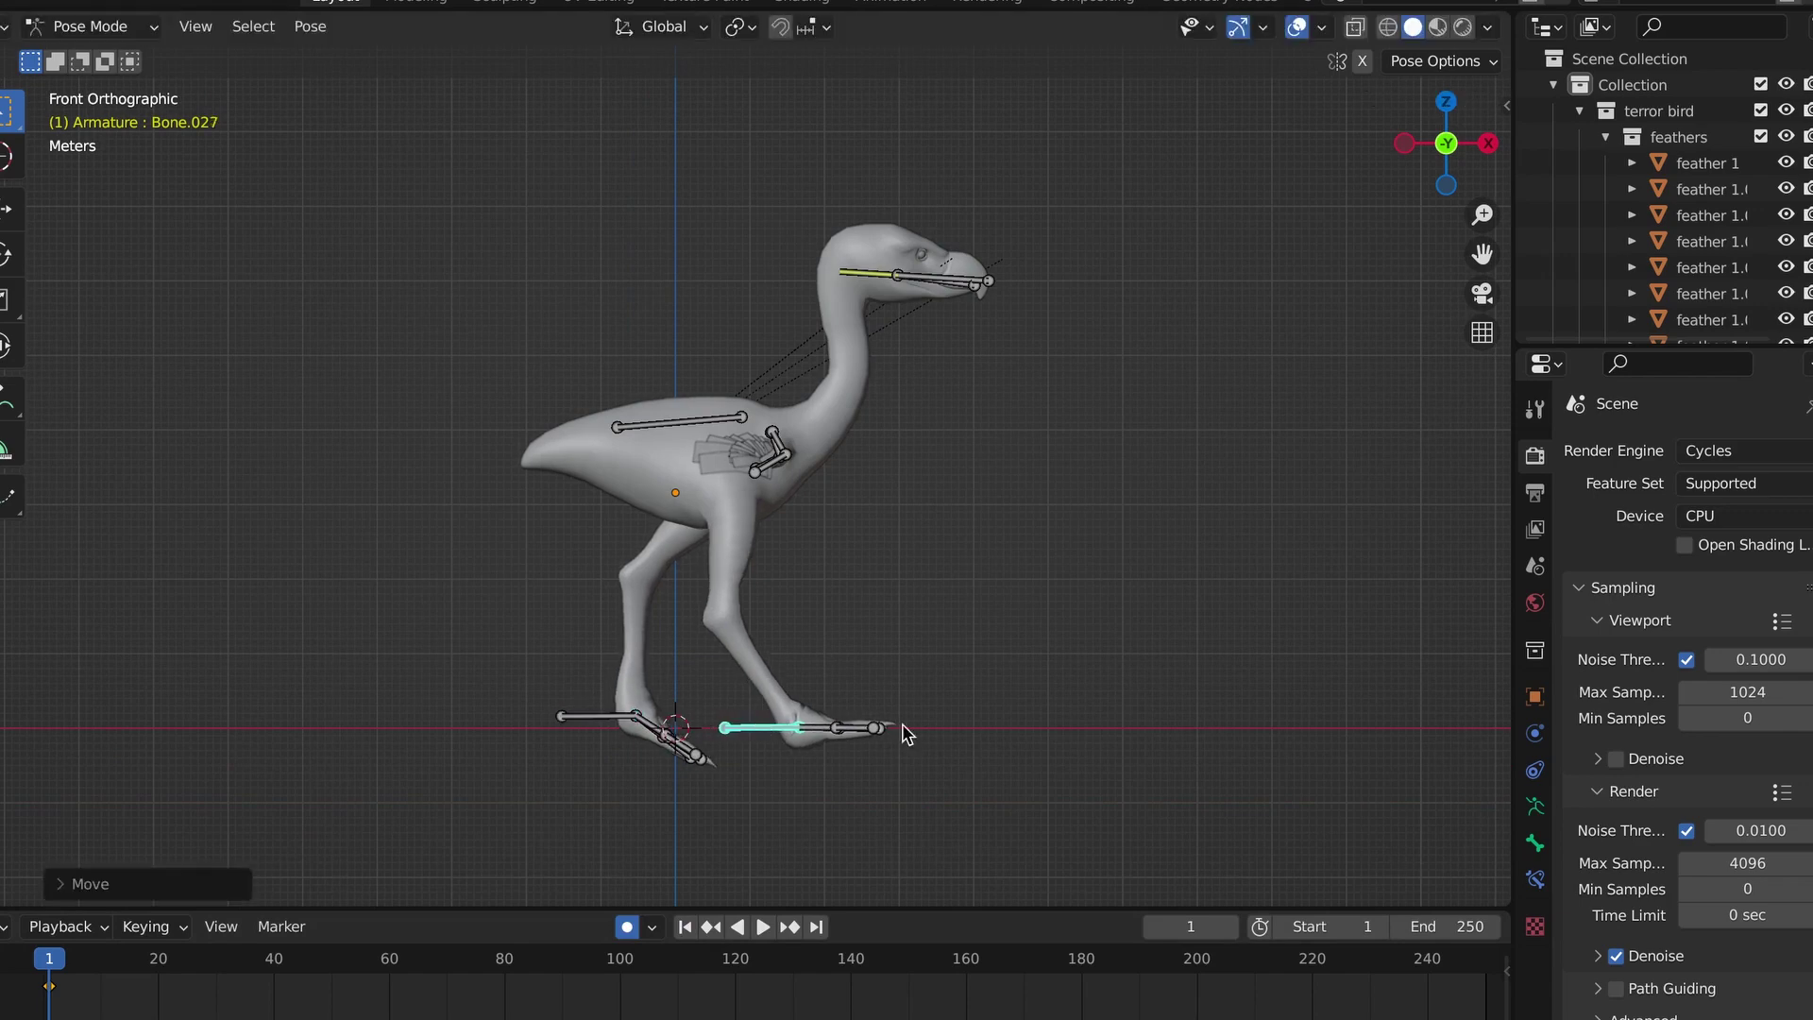
pyautogui.press('space')
pyautogui.press('space')
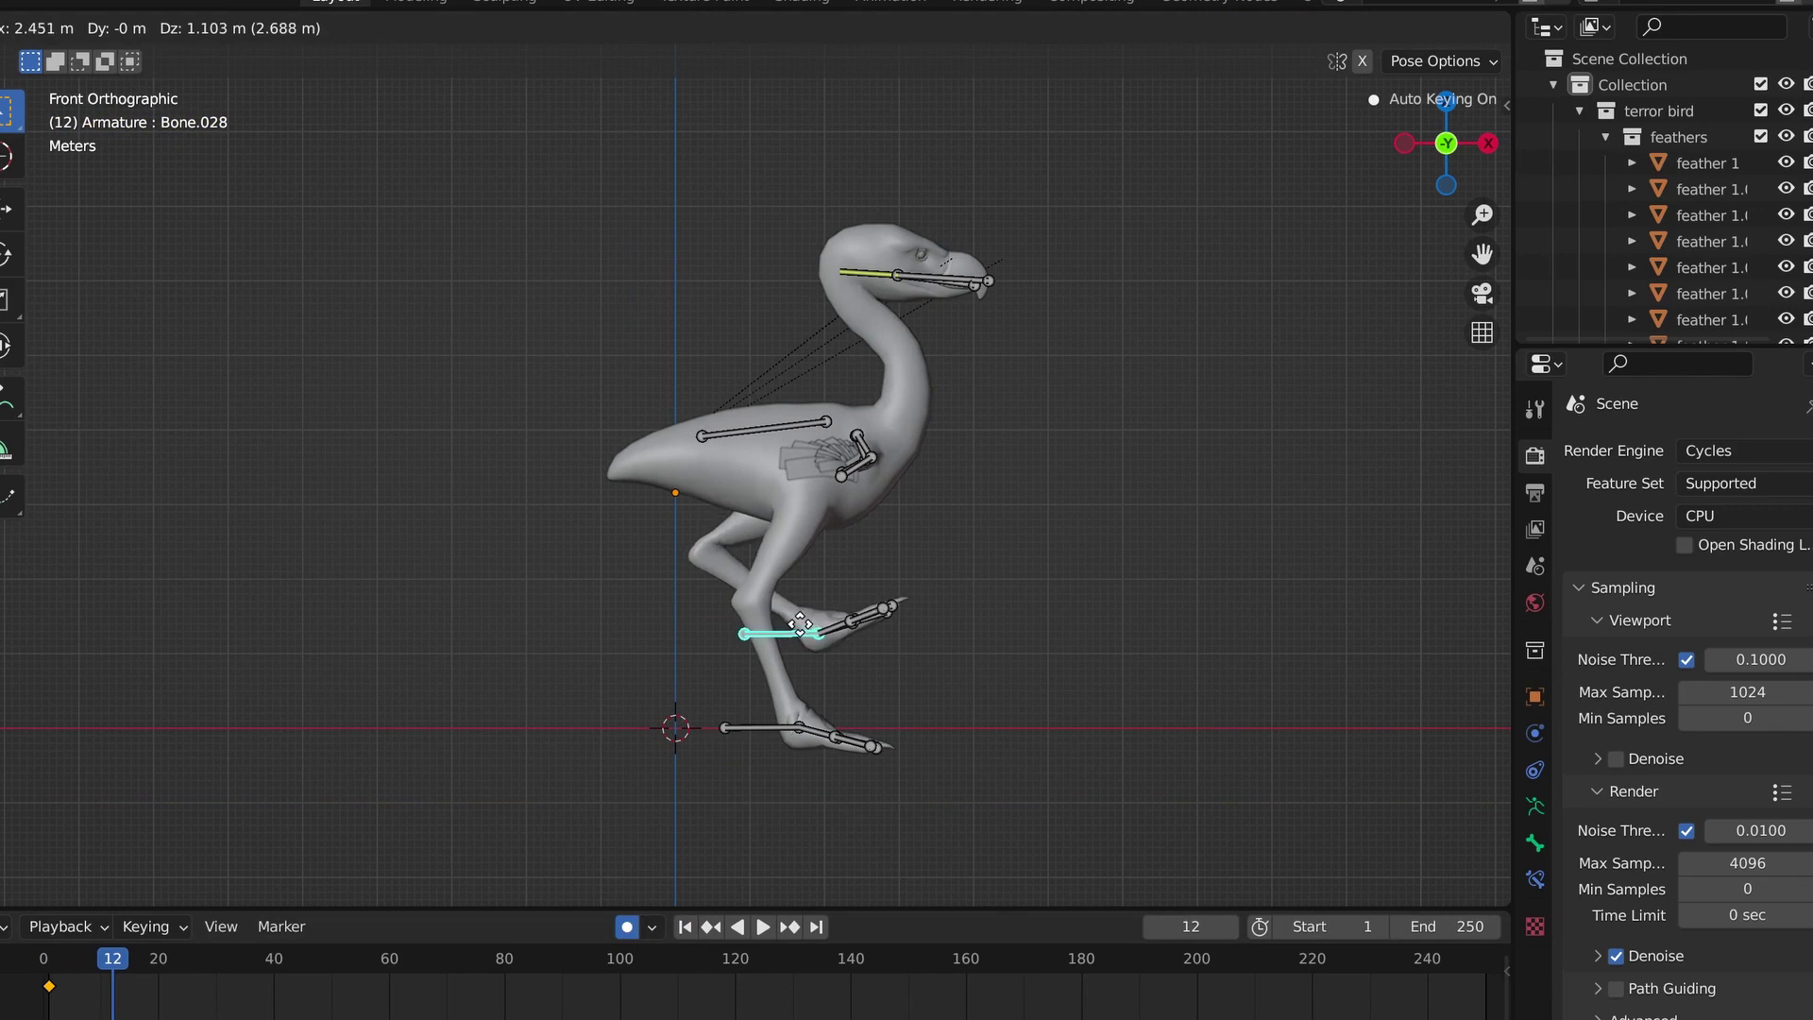
pyautogui.click(792, 633)
pyautogui.press('space')
pyautogui.press('space')
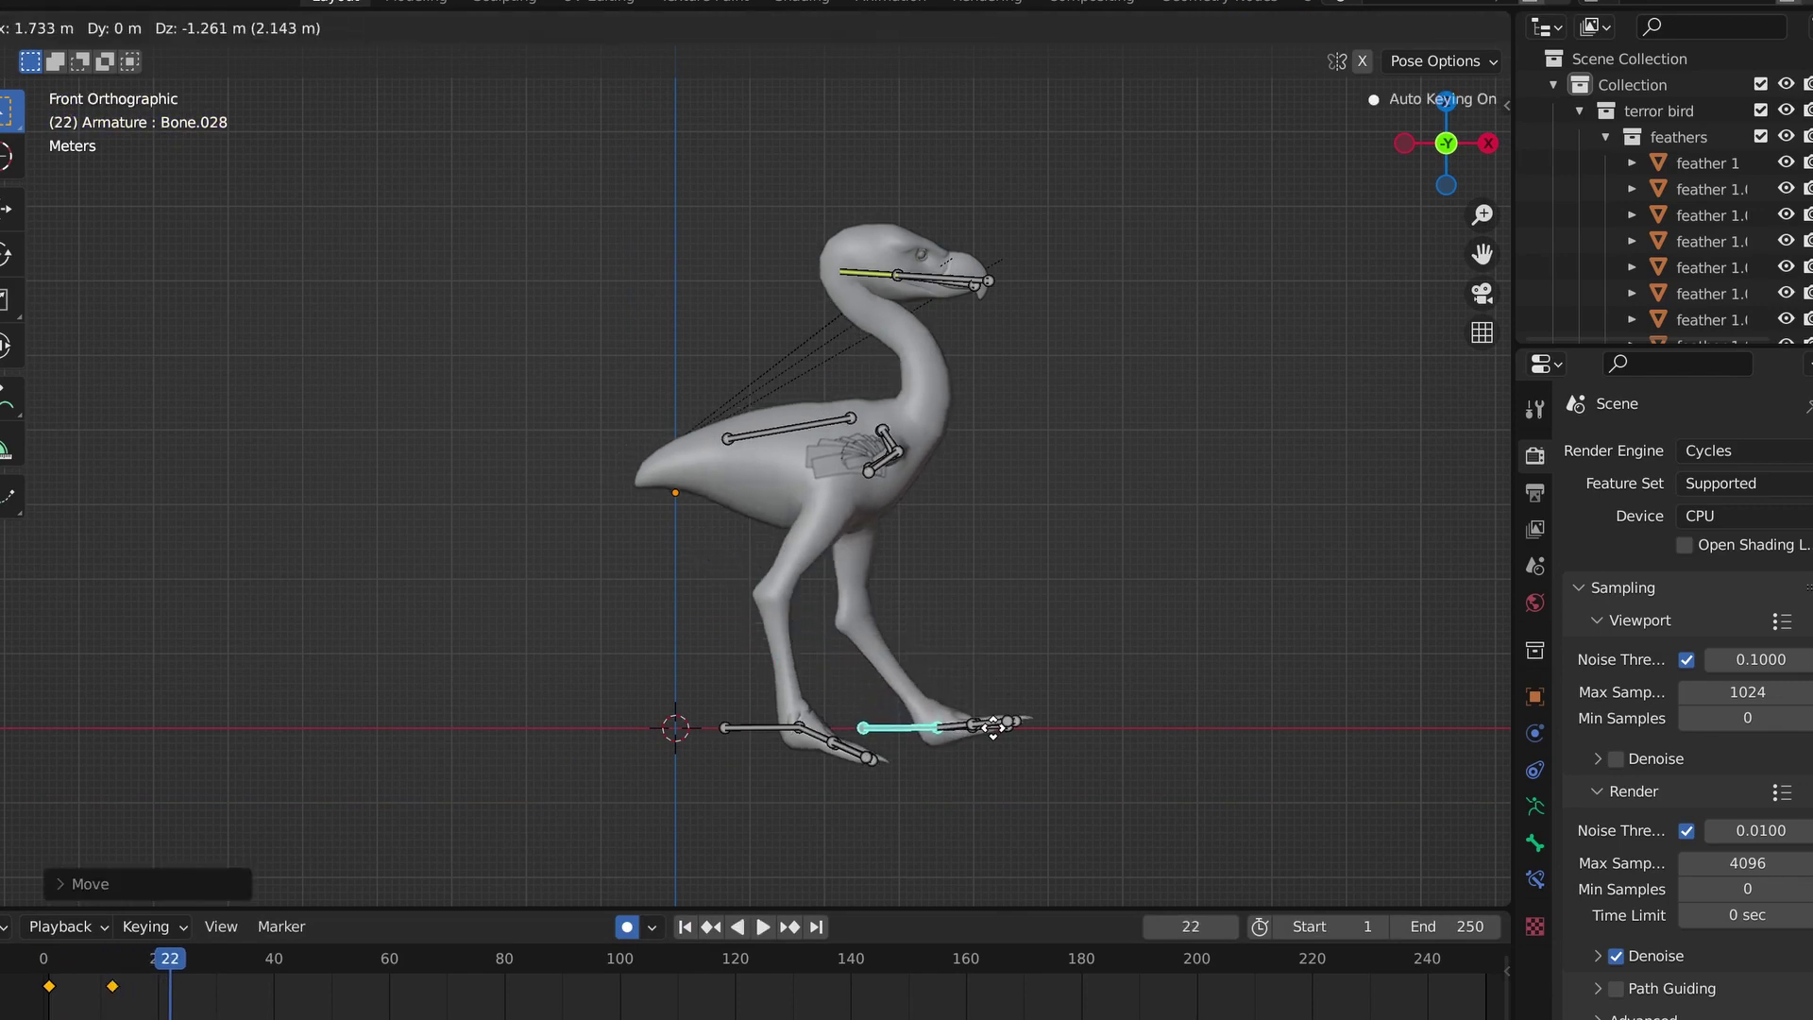
pyautogui.press('space')
# Move the body bone at frame 29 and push the bird forward at frame 41.
pyautogui.press('g')
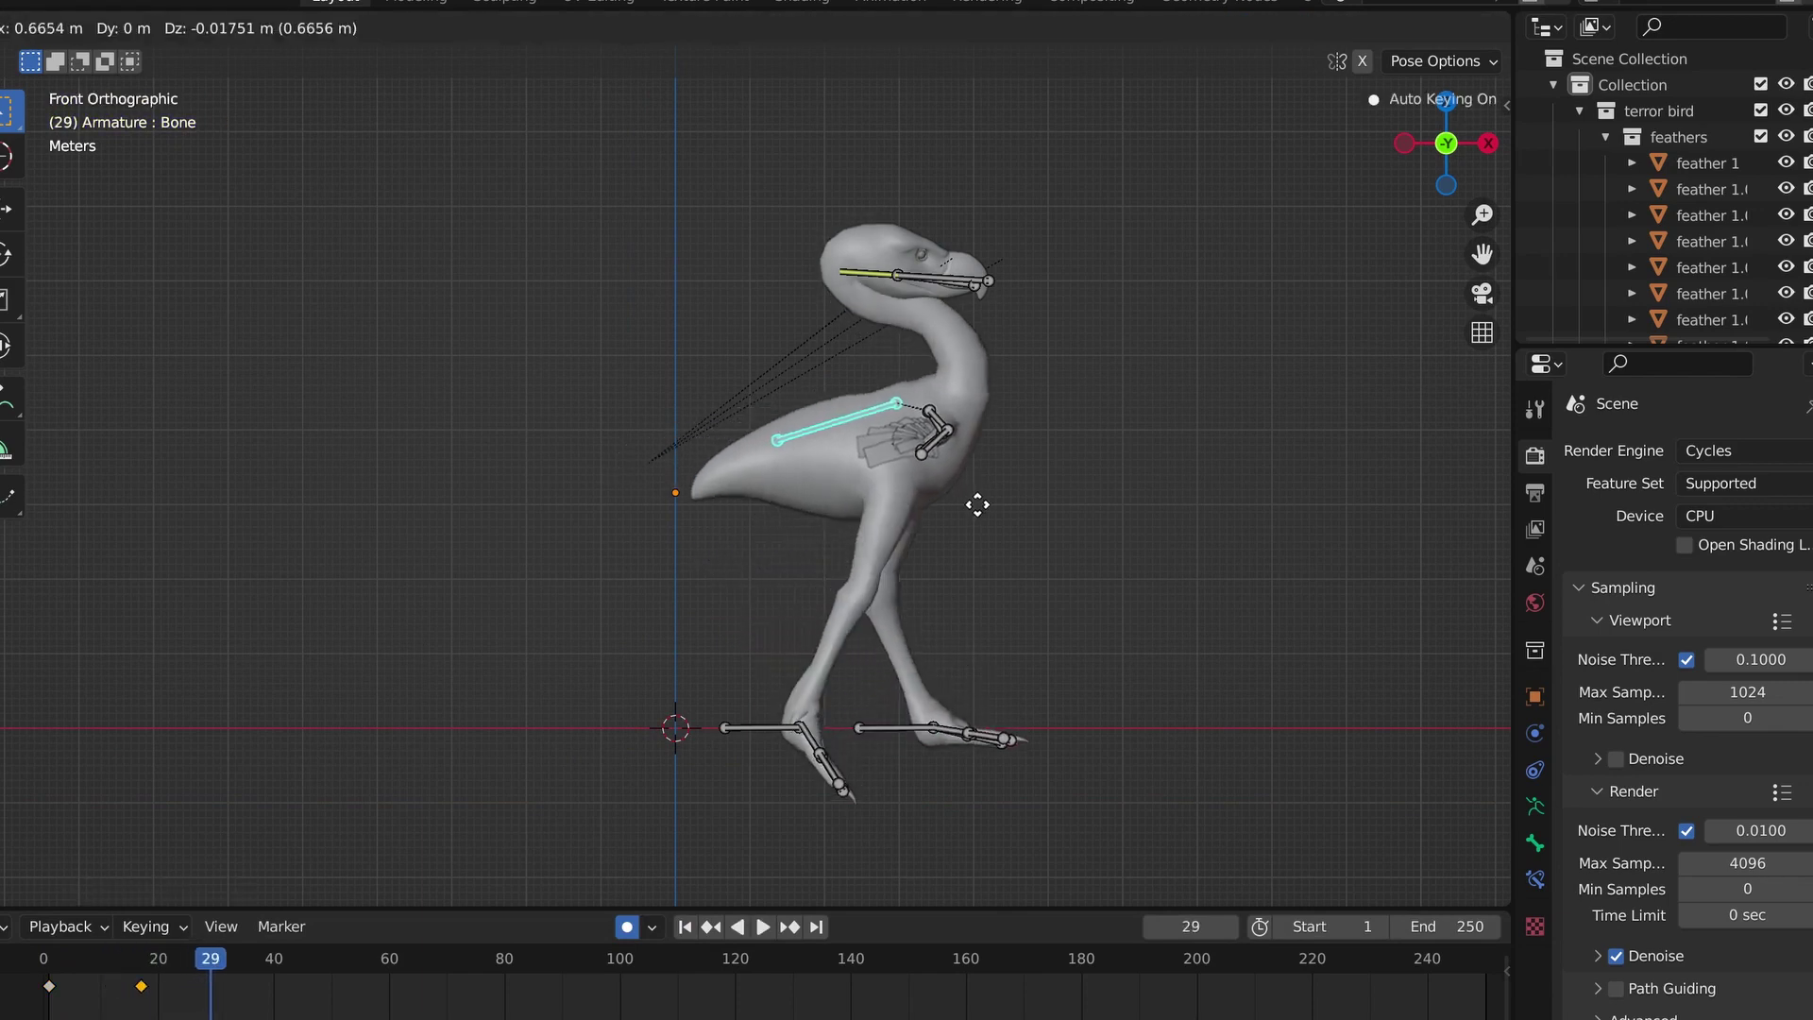
pyautogui.click(1001, 515)
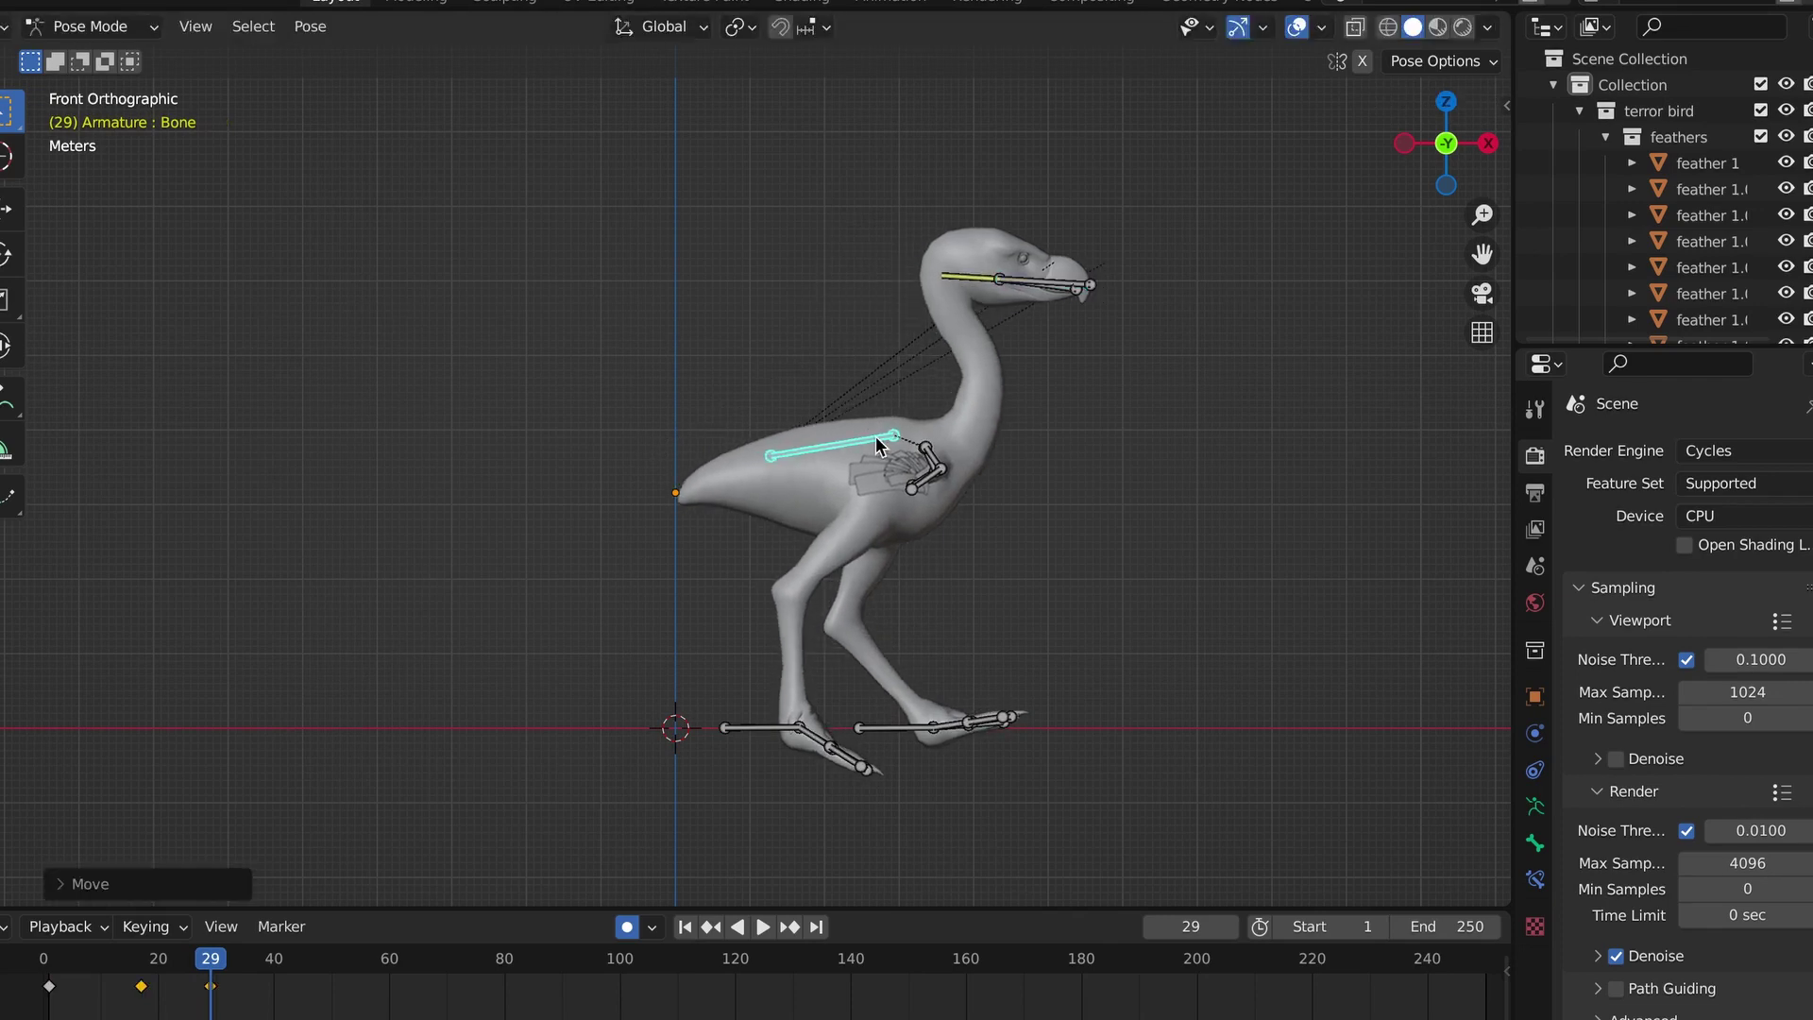
pyautogui.keyDown('alt'); pyautogui.scroll(-12, 1048, 274); pyautogui.keyUp('alt')
pyautogui.press('g')
pyautogui.click(1051, 257)
pyautogui.click(1044, 281)
pyautogui.keyDown('alt'); pyautogui.scroll(20, 627, 607); pyautogui.keyUp('alt')
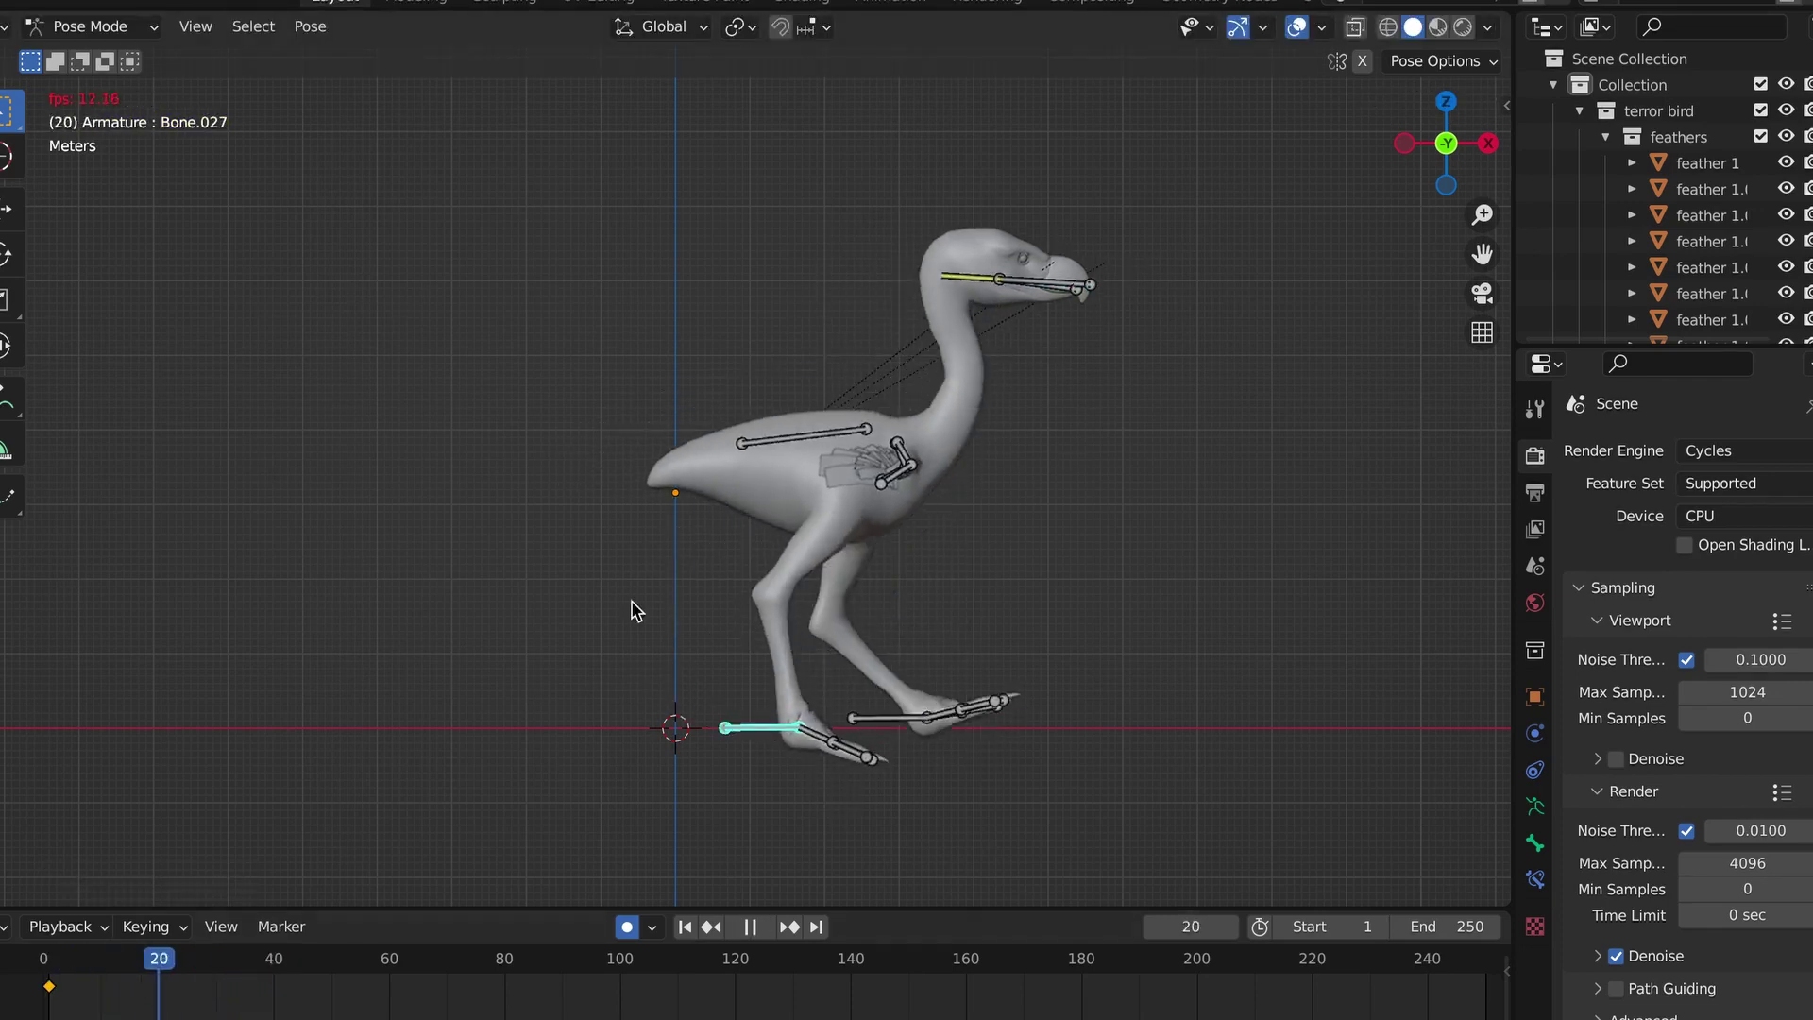
pyautogui.press('g')
pyautogui.click(1003, 285)
# Select foot bone Bone.028 and shift its frame-20 keyframe to frame 17.
pyautogui.click(775, 628)
pyautogui.keyDown('alt'); pyautogui.scroll(-11, 775, 627); pyautogui.keyUp('alt')
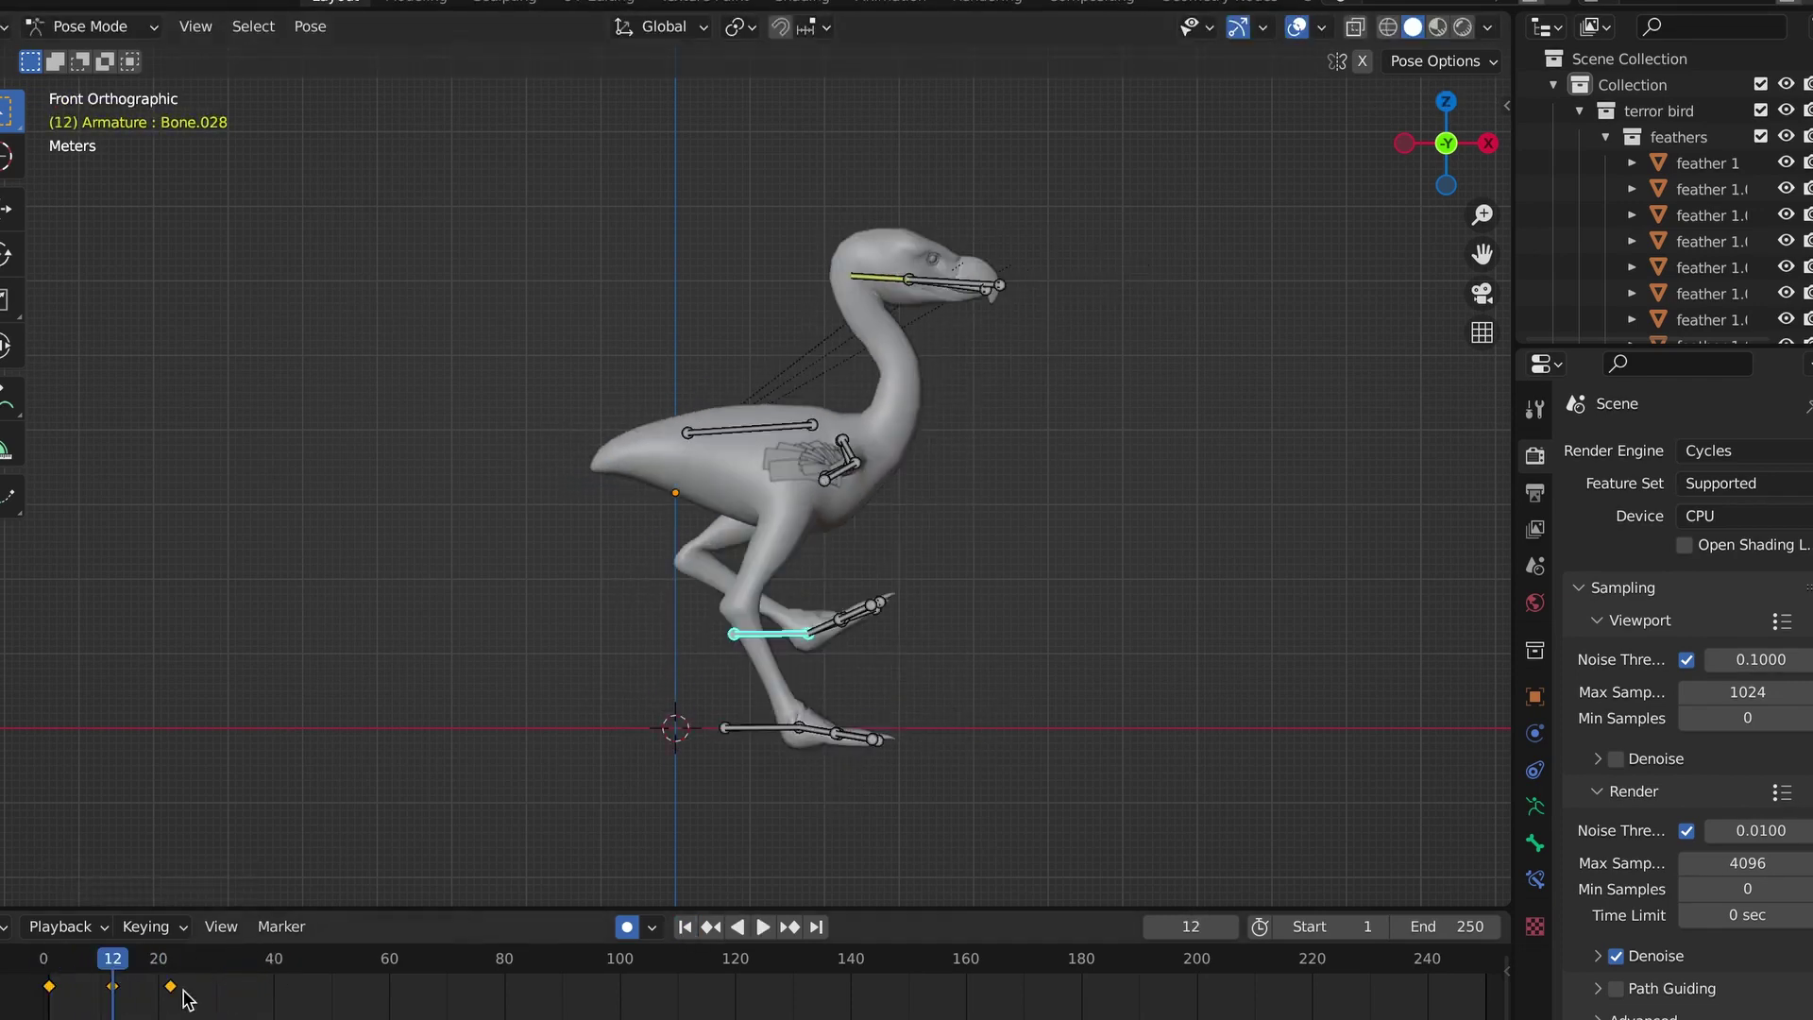
pyautogui.keyDown('alt'); pyautogui.scroll(3, 163, 992); pyautogui.keyUp('alt')
pyautogui.moveTo(161, 988); pyautogui.dragTo(141, 988)
pyautogui.keyDown('alt'); pyautogui.scroll(-8, 969, 669); pyautogui.keyUp('alt')
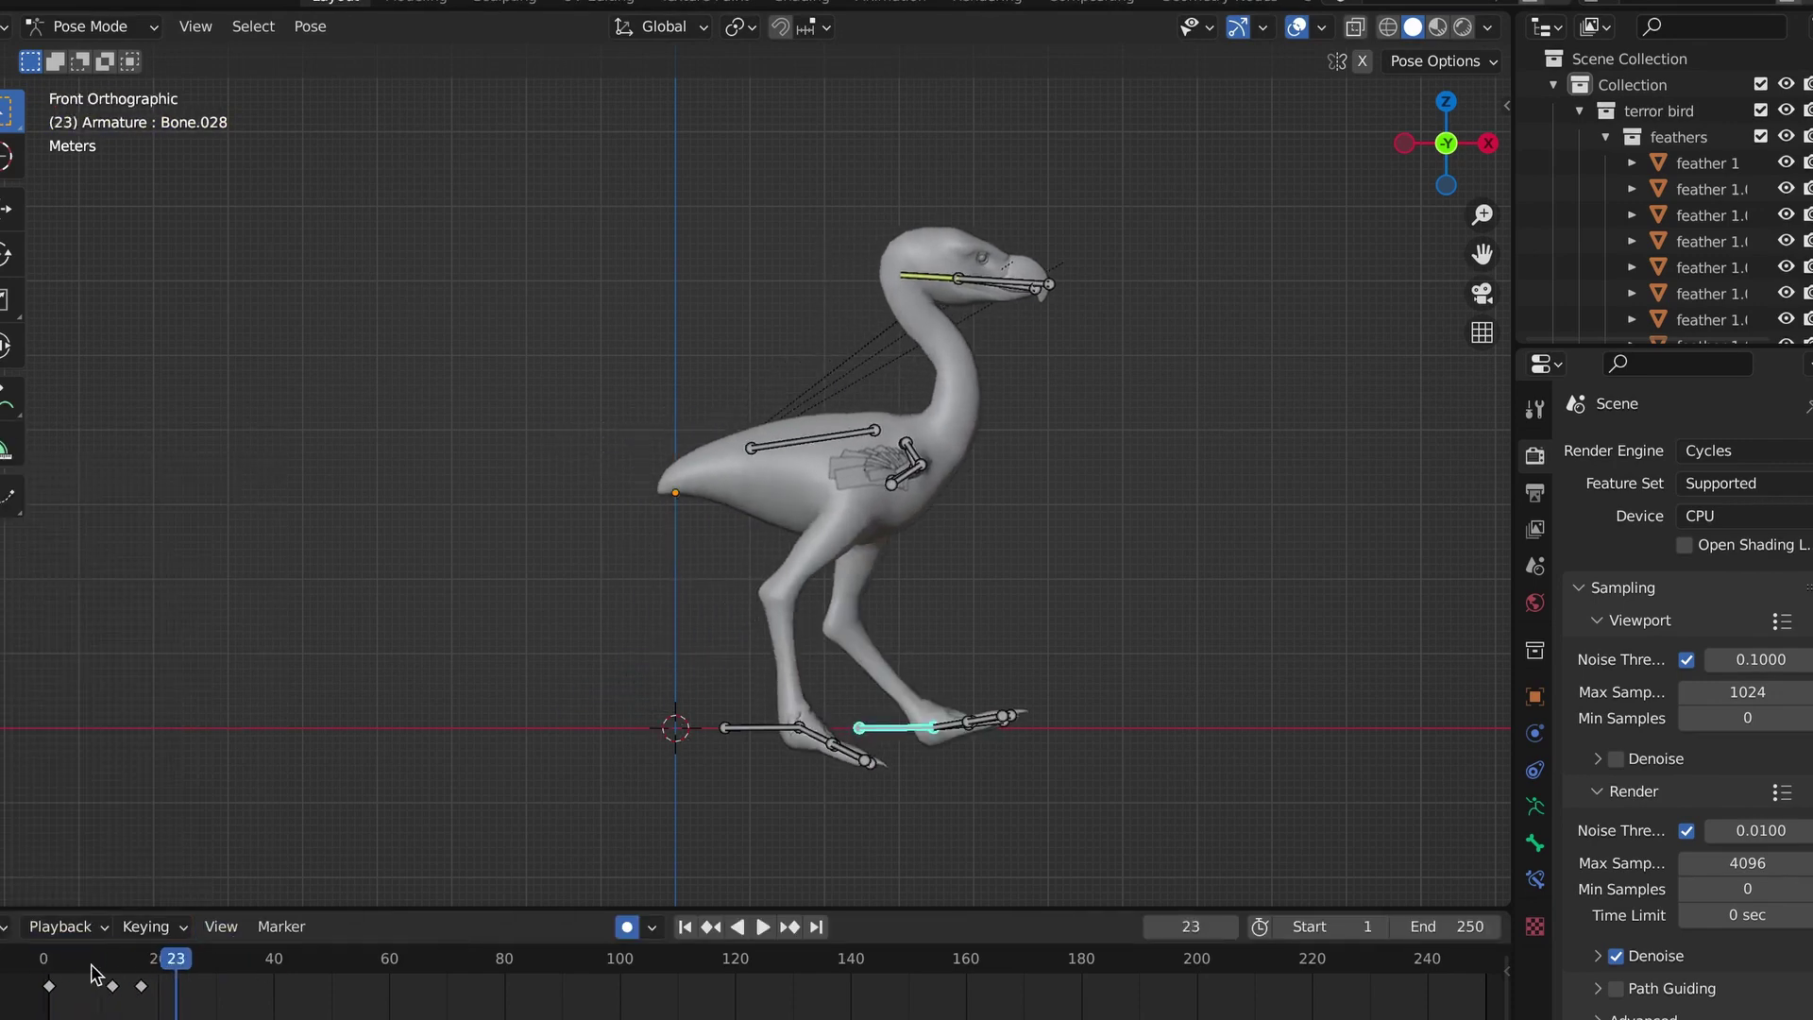
# Play back the walk, select the body and Bone.027 foot bones, and return to frame 1.
pyautogui.press('space')
pyautogui.click(803, 428)
pyautogui.press('space')
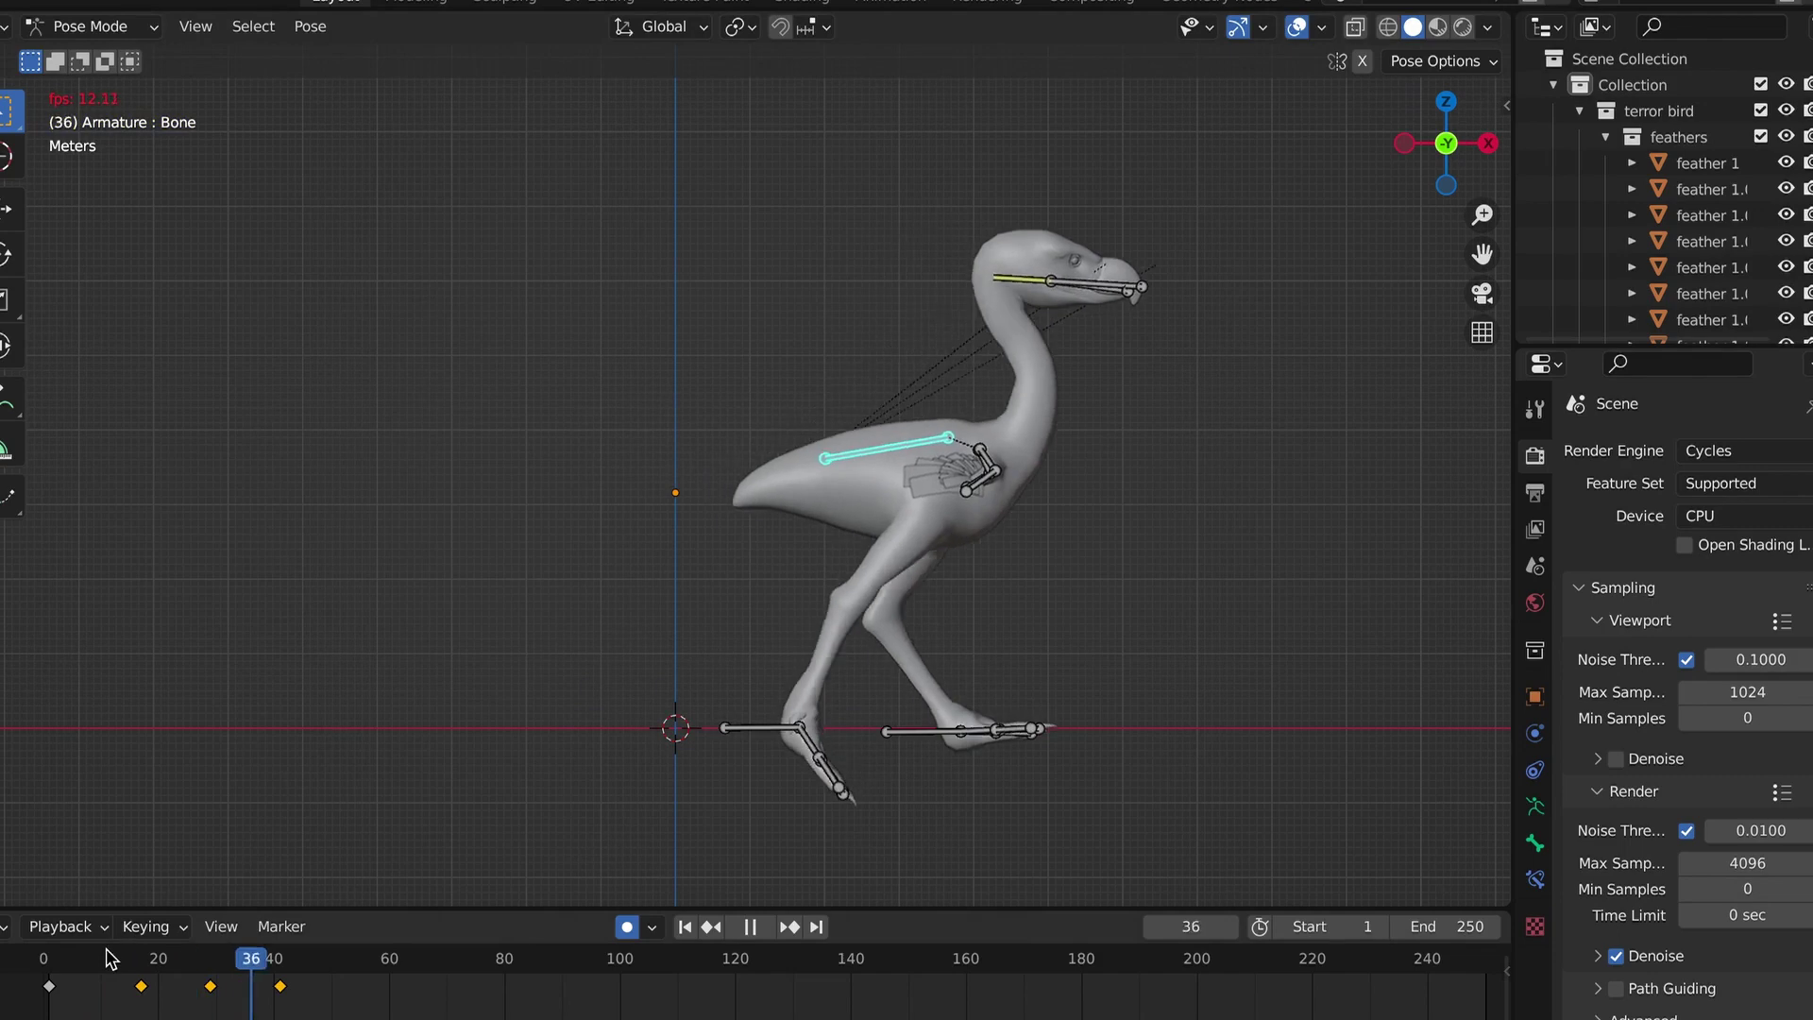
pyautogui.press('Escape')
pyautogui.press('space')
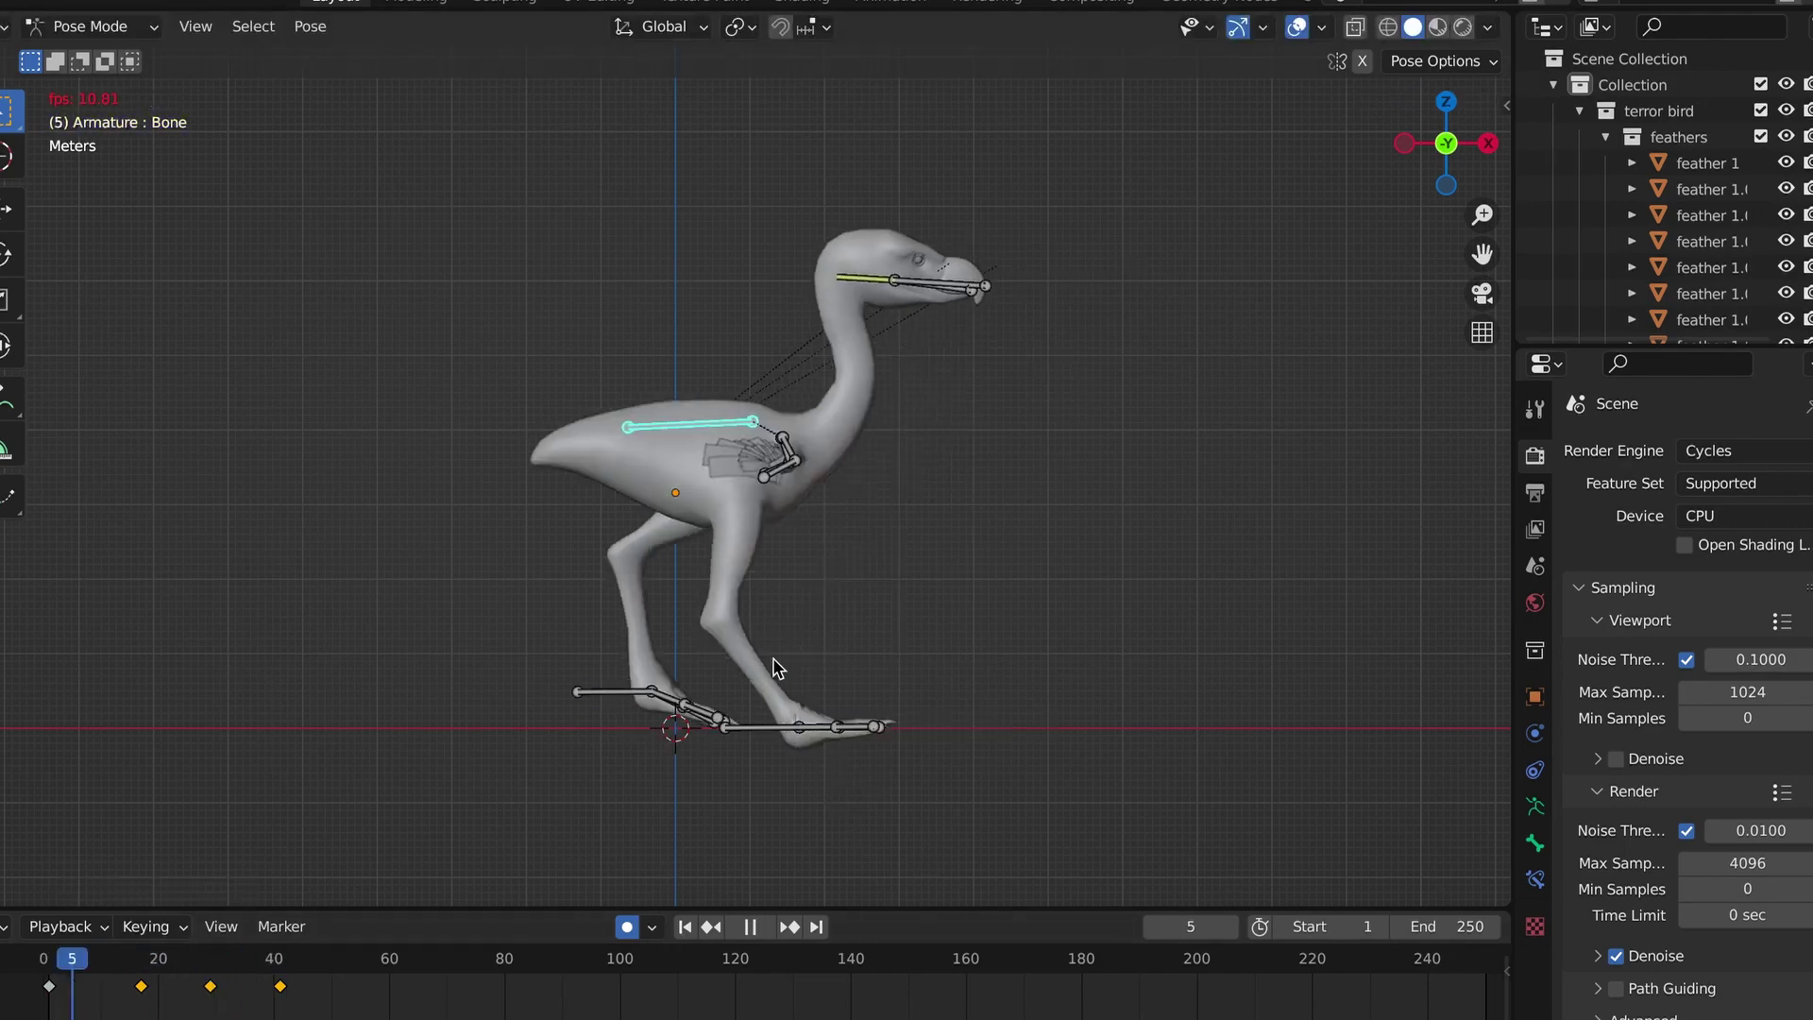
pyautogui.press('space')
pyautogui.click(760, 727)
pyautogui.click(684, 927)
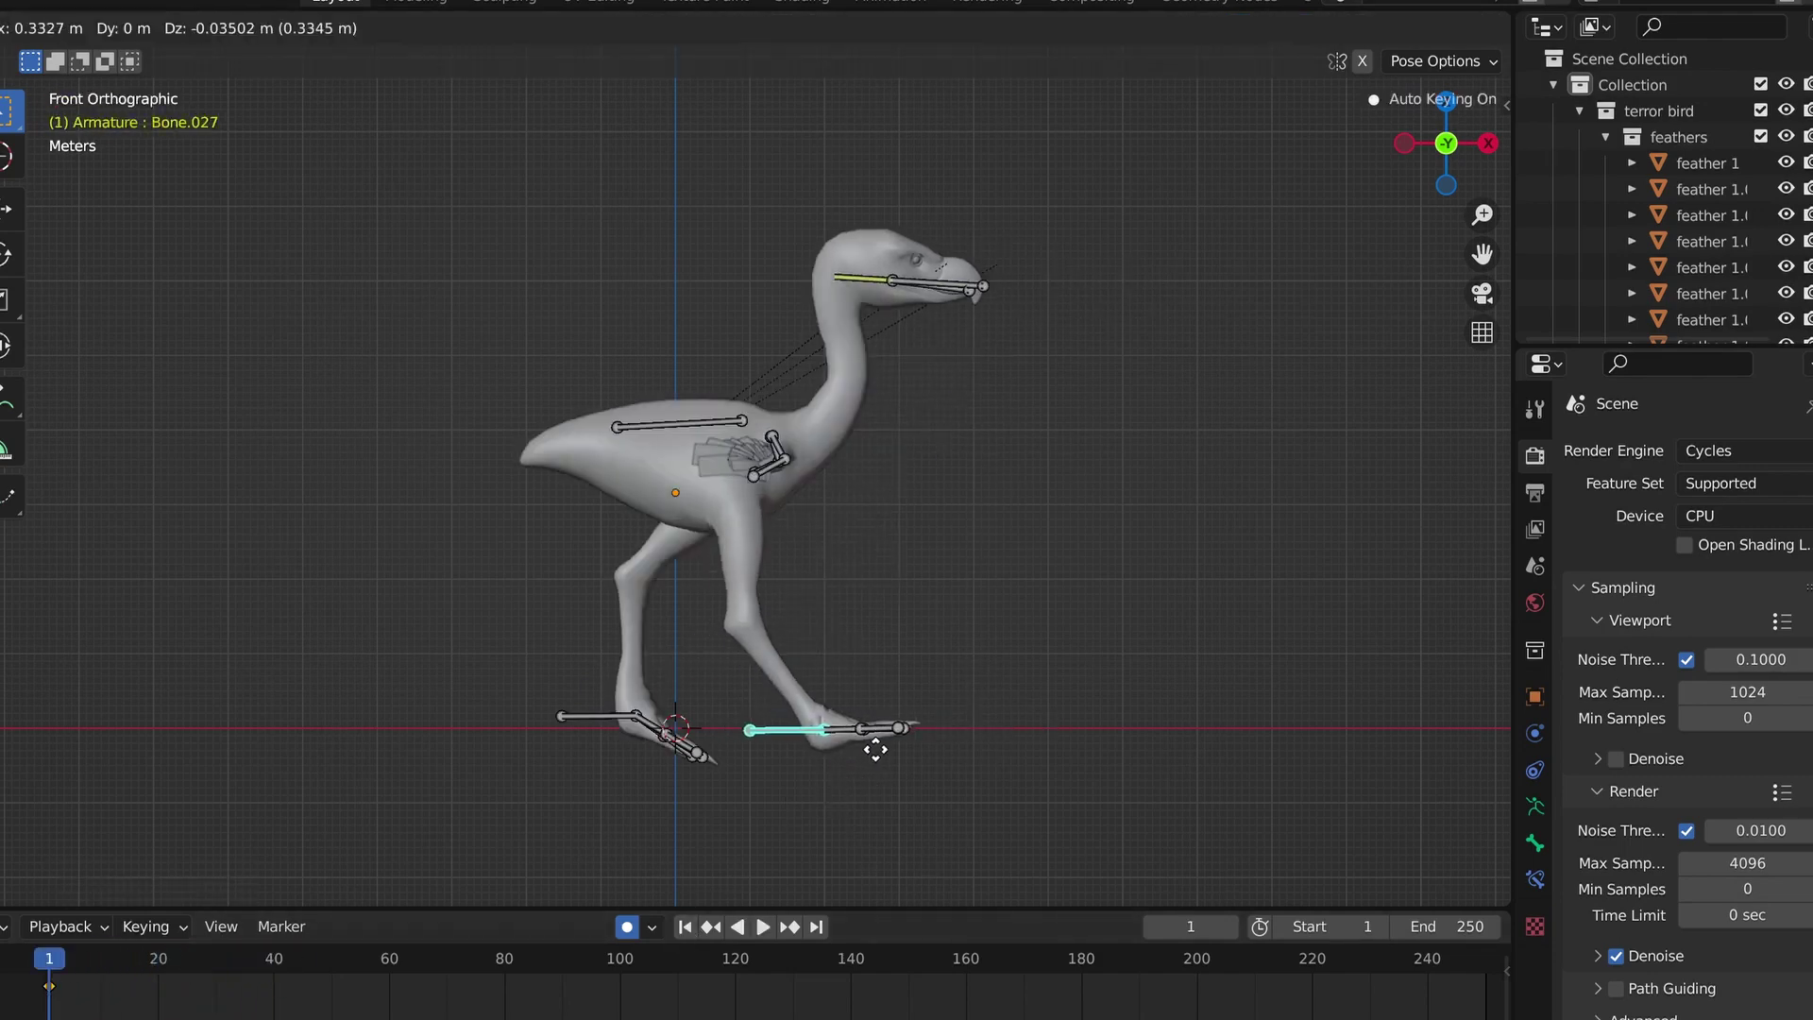
# Reposition the foot, curl the toe at frame 25, and replay from frame 10.
pyautogui.press('g')
pyautogui.click(944, 693)
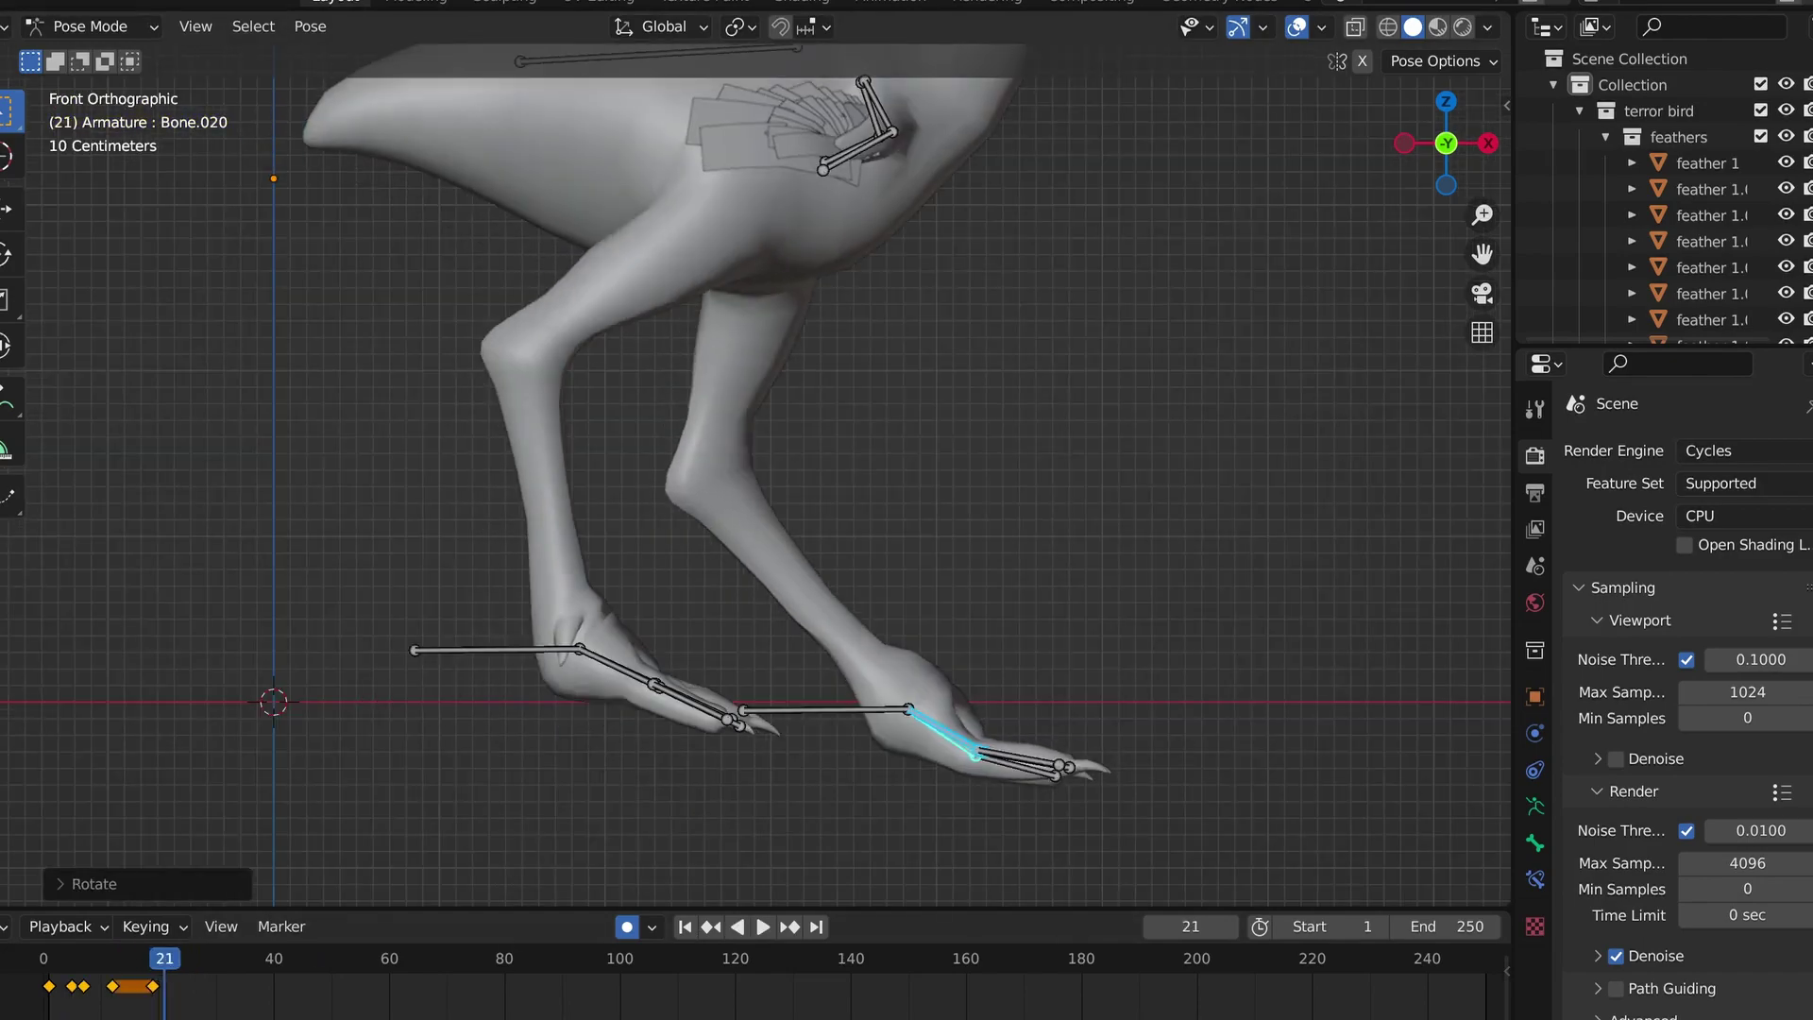
pyautogui.press('space')
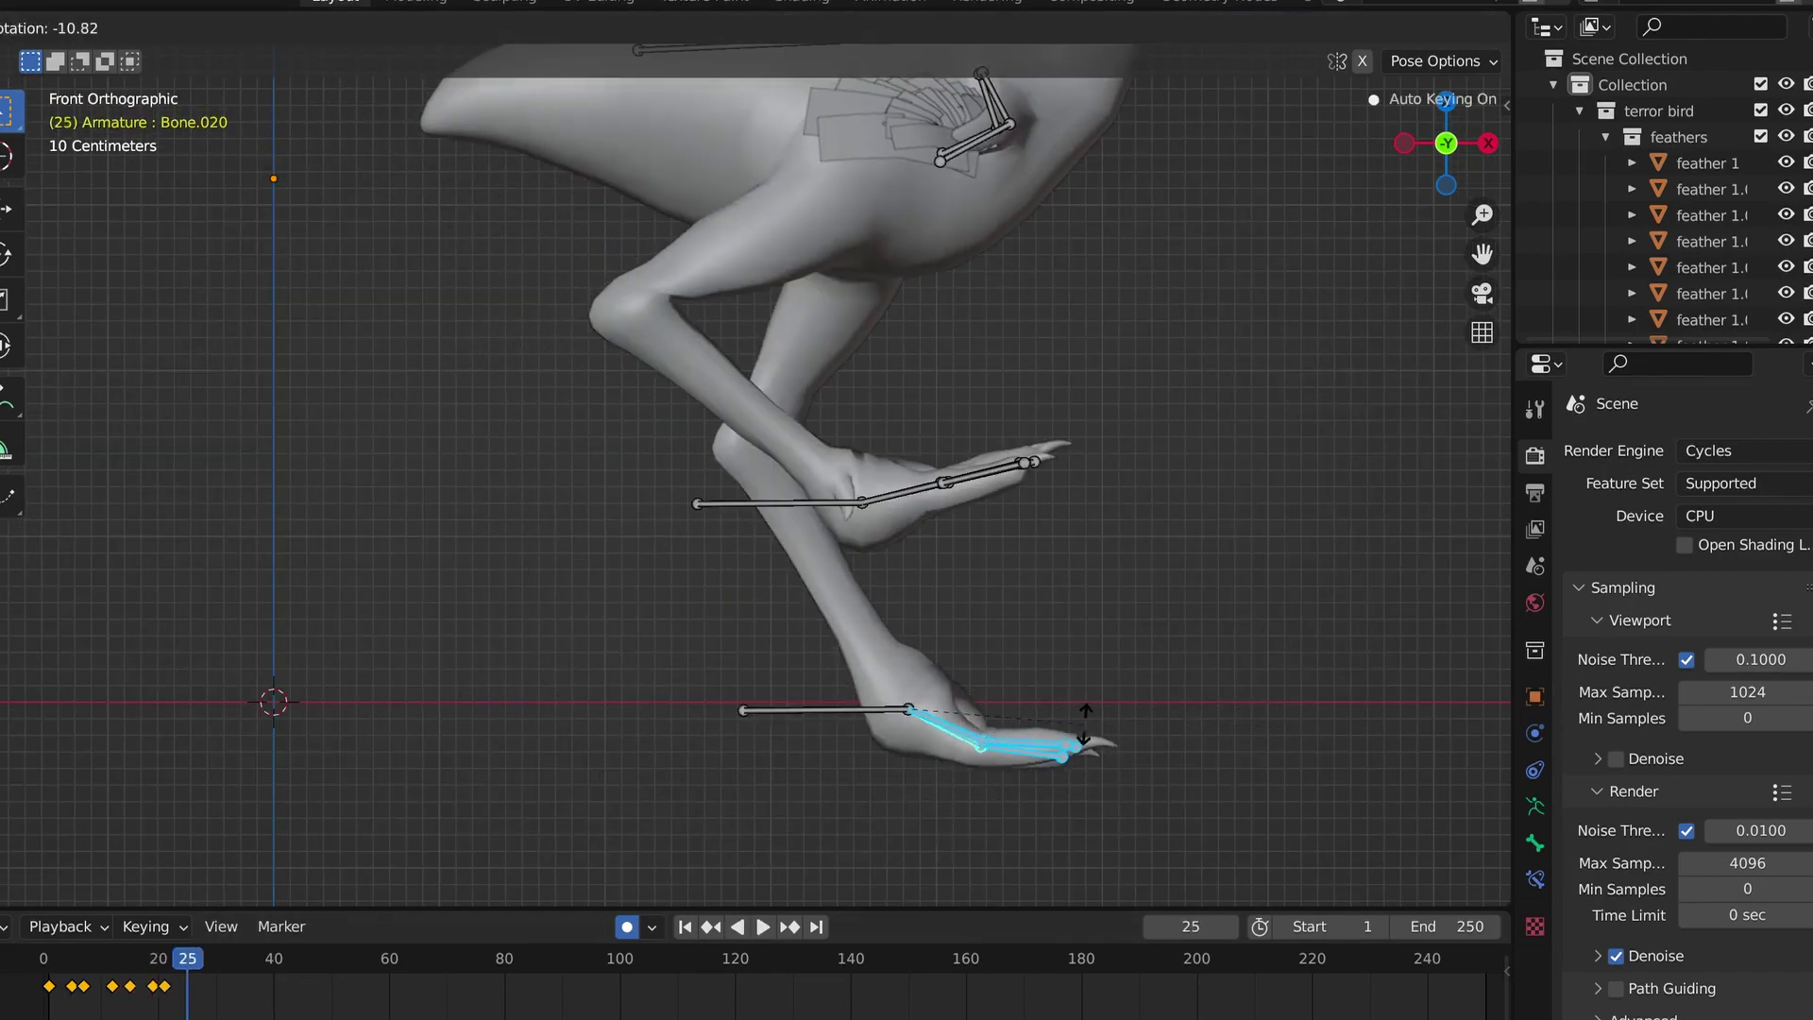
pyautogui.click(1224, 756)
pyautogui.press('Up')
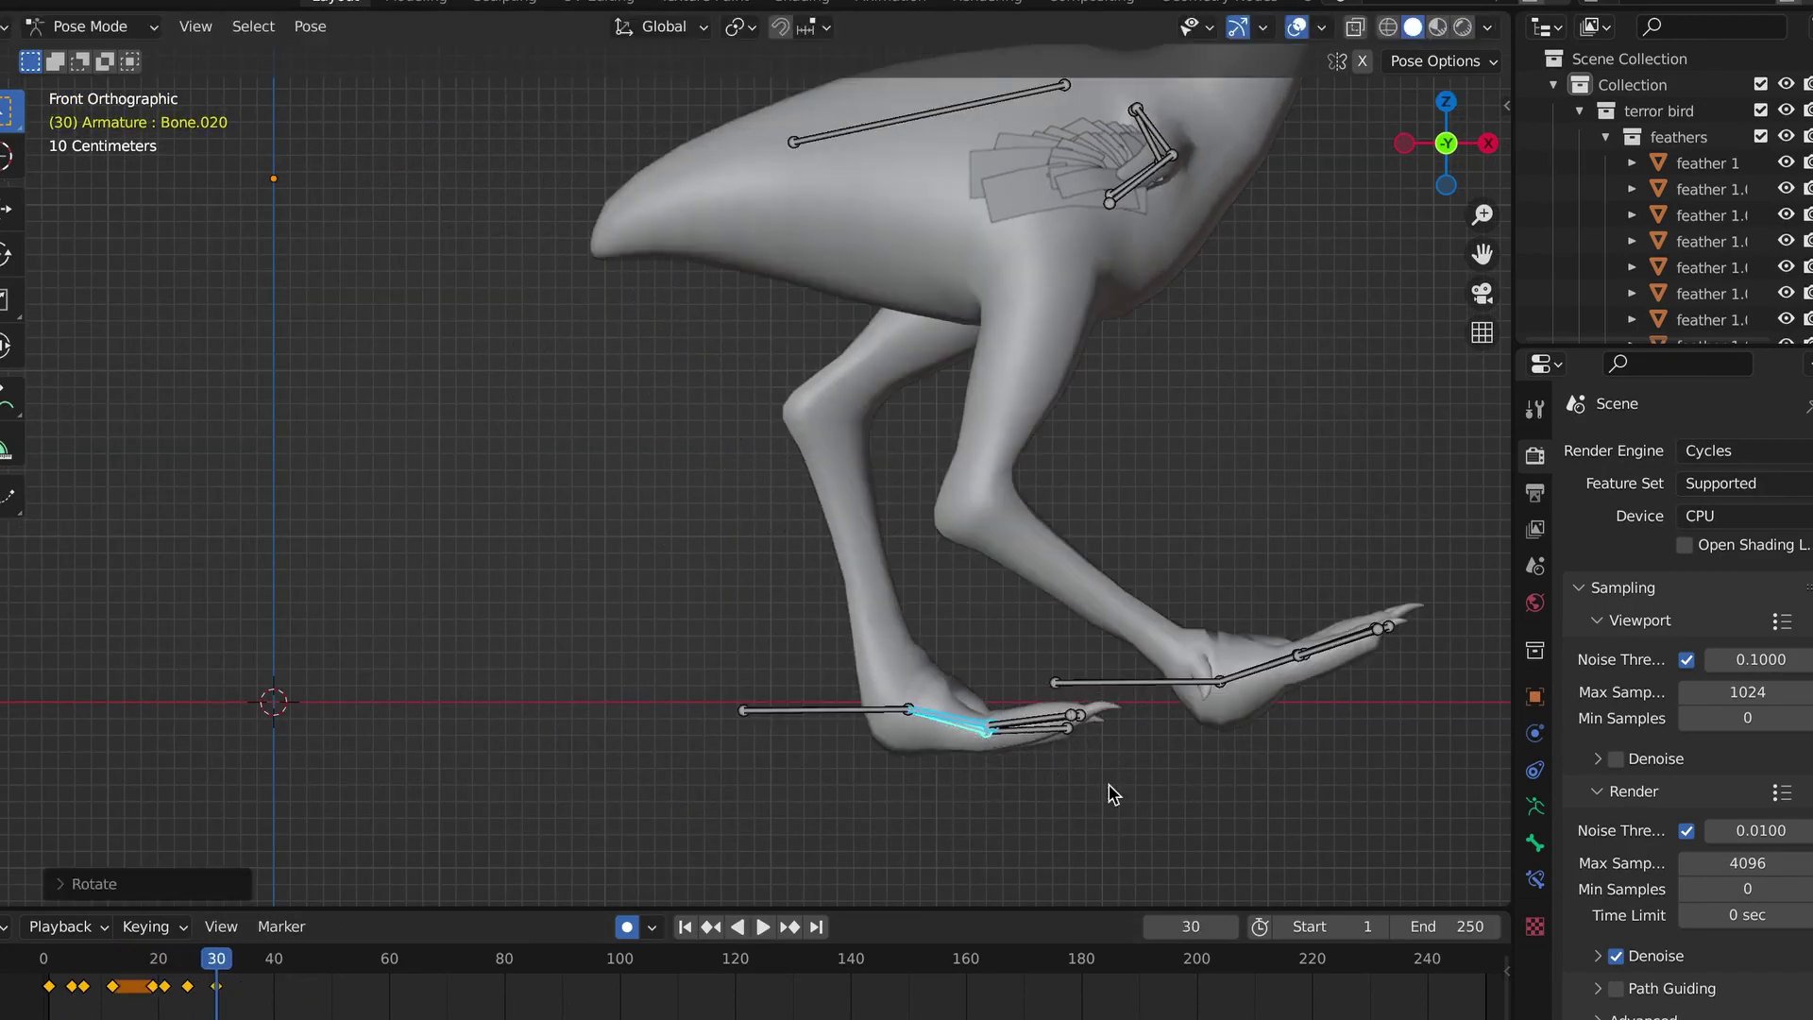
pyautogui.press('space')
pyautogui.press('space')
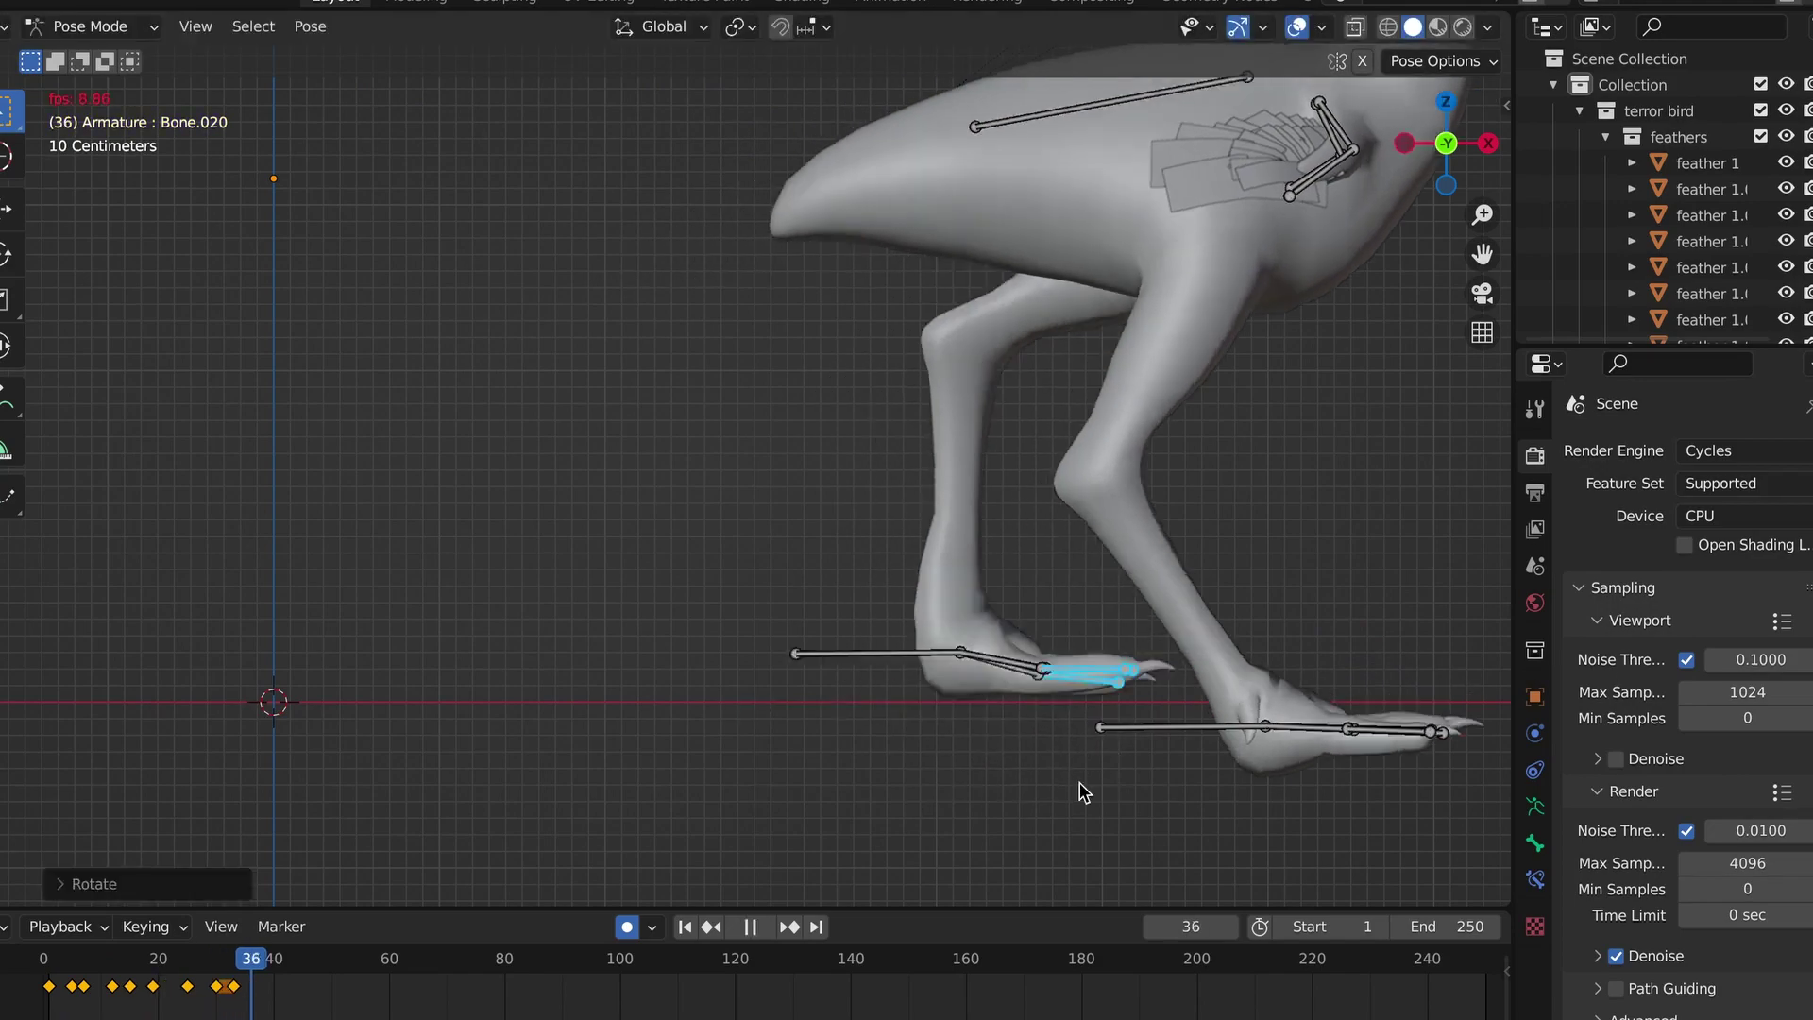
pyautogui.click(102, 960)
pyautogui.press('space')
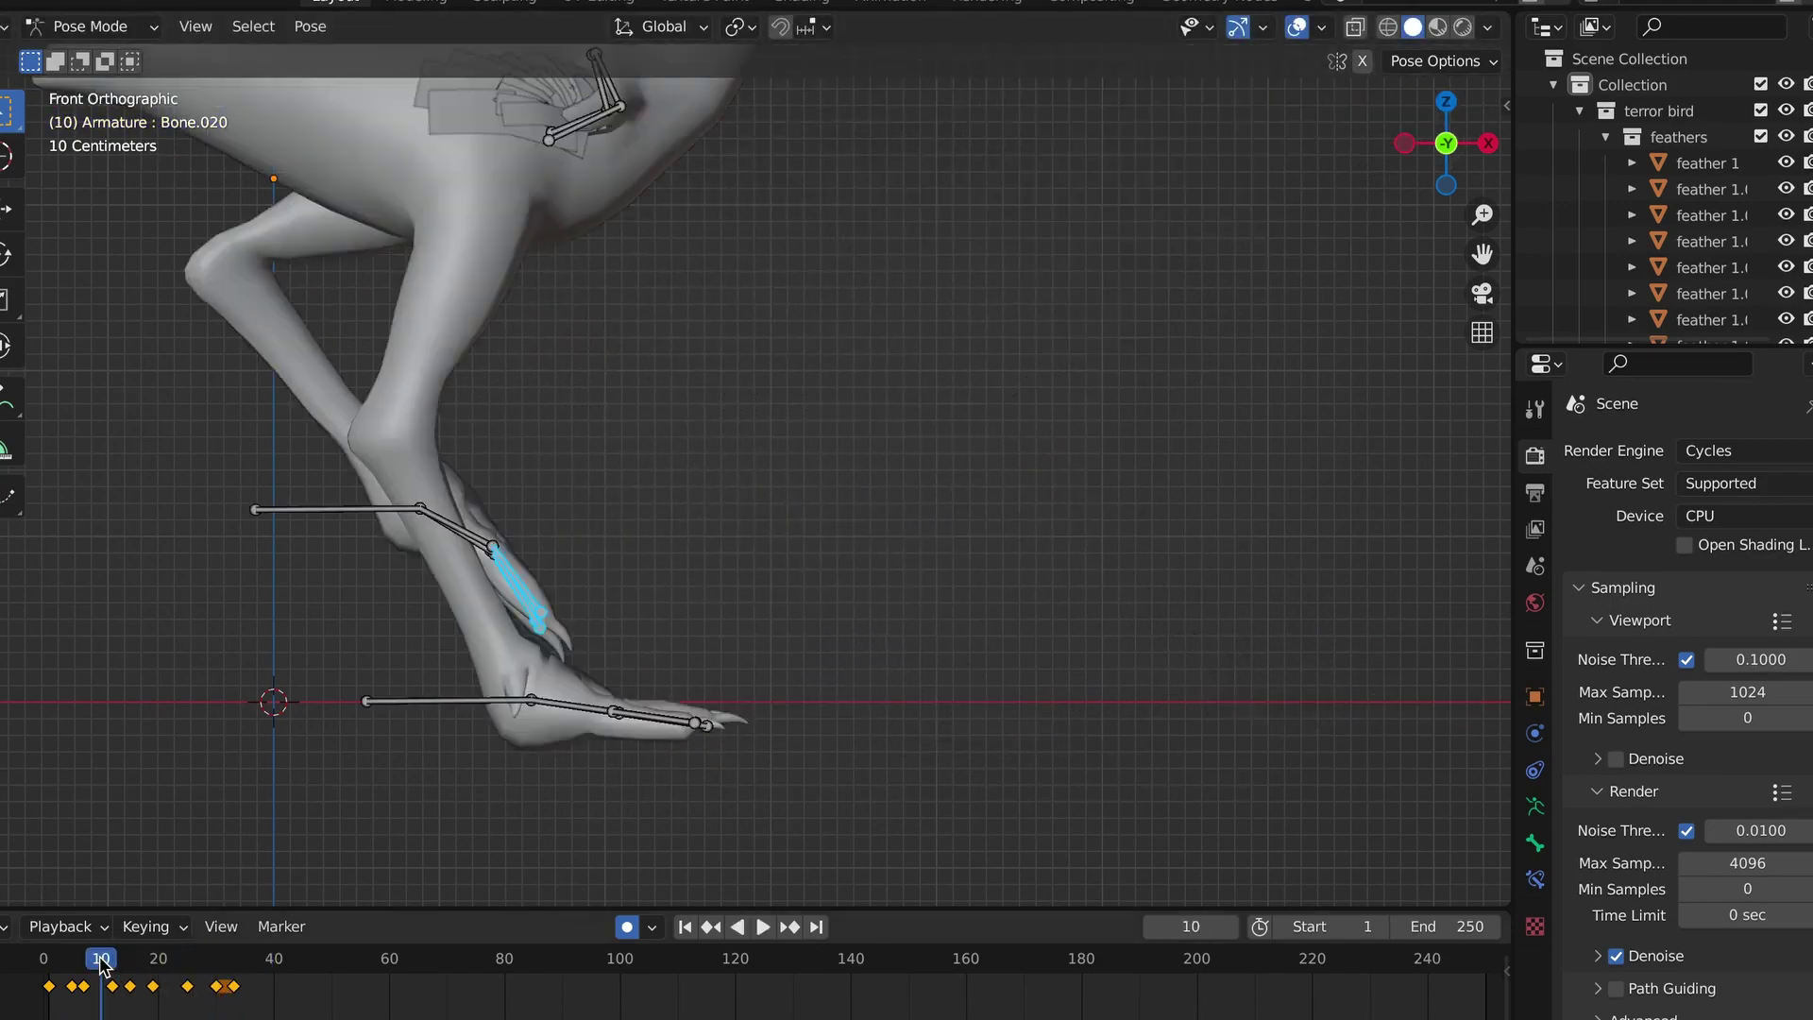
# View the foot from below and rotate toe bone Bone.018 to curl it.
pyautogui.moveTo(870, 644); pyautogui.dragTo(595, 729, button='middle')
pyautogui.click(871, 737)
pyautogui.moveTo(871, 742); pyautogui.dragTo(863, 739, button='middle')
pyautogui.press('r')
pyautogui.click(857, 738)
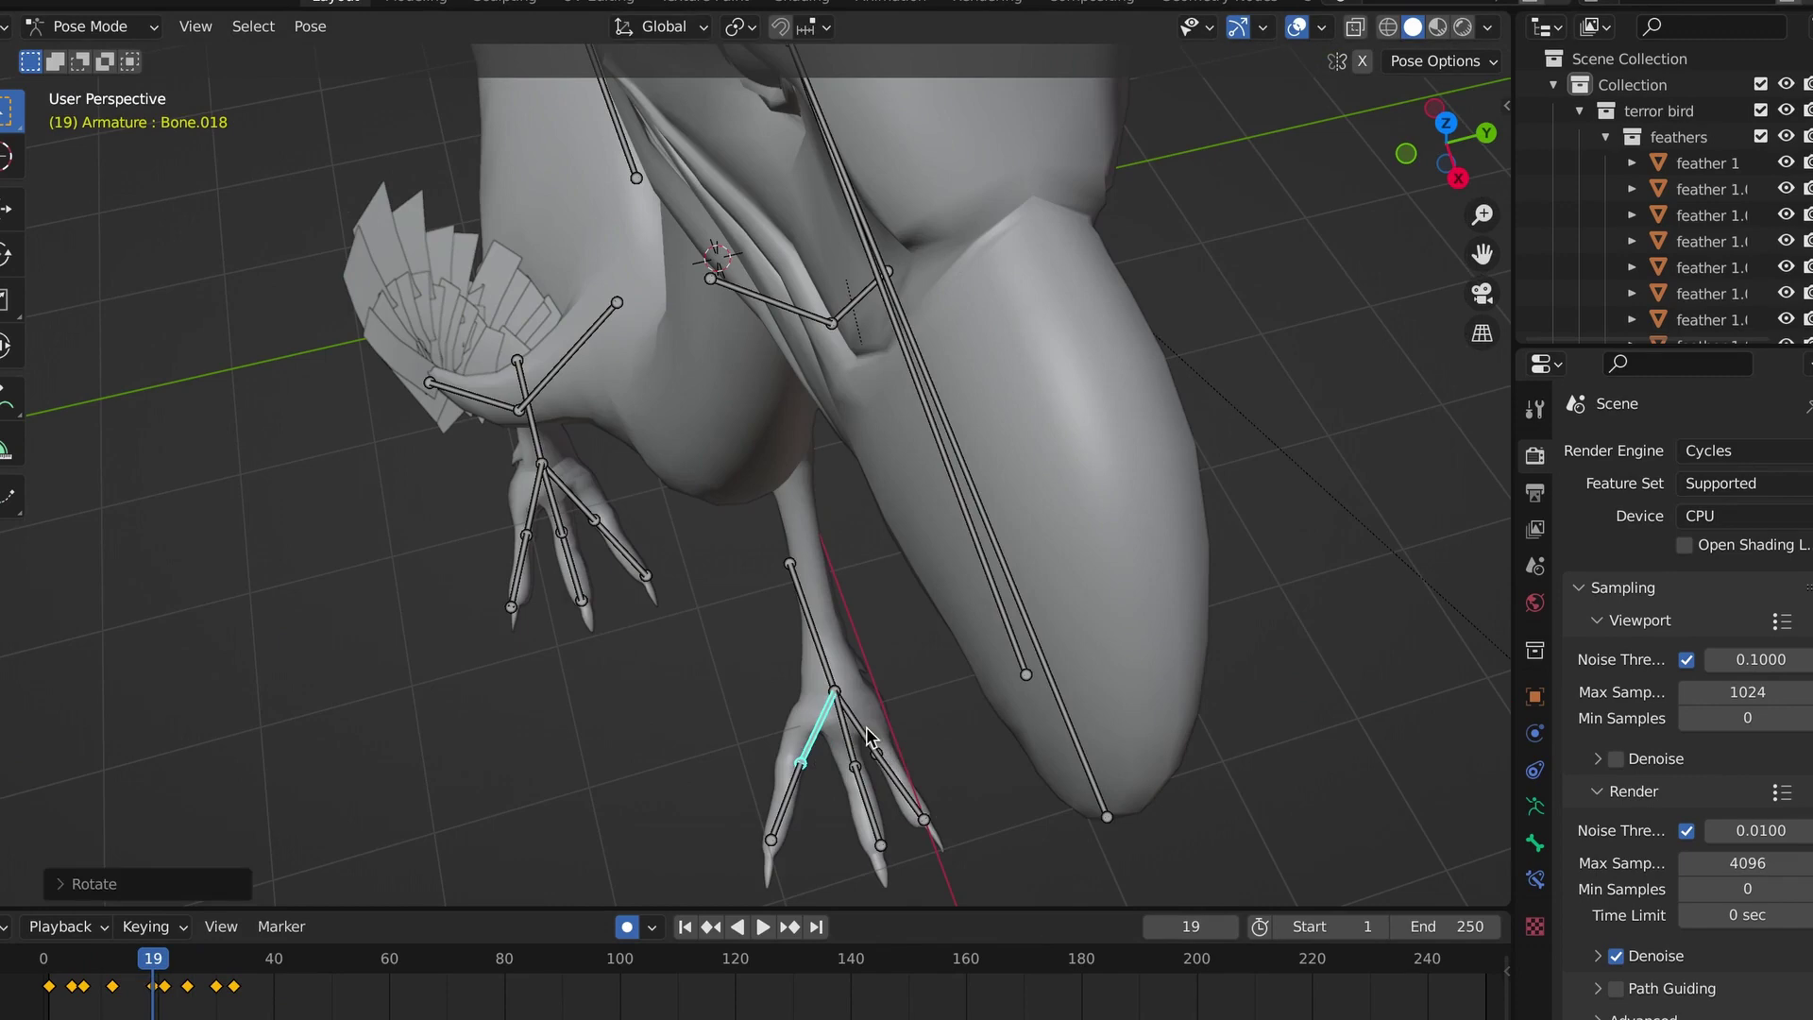
pyautogui.moveTo(989, 666); pyautogui.dragTo(850, 566, button='middle')
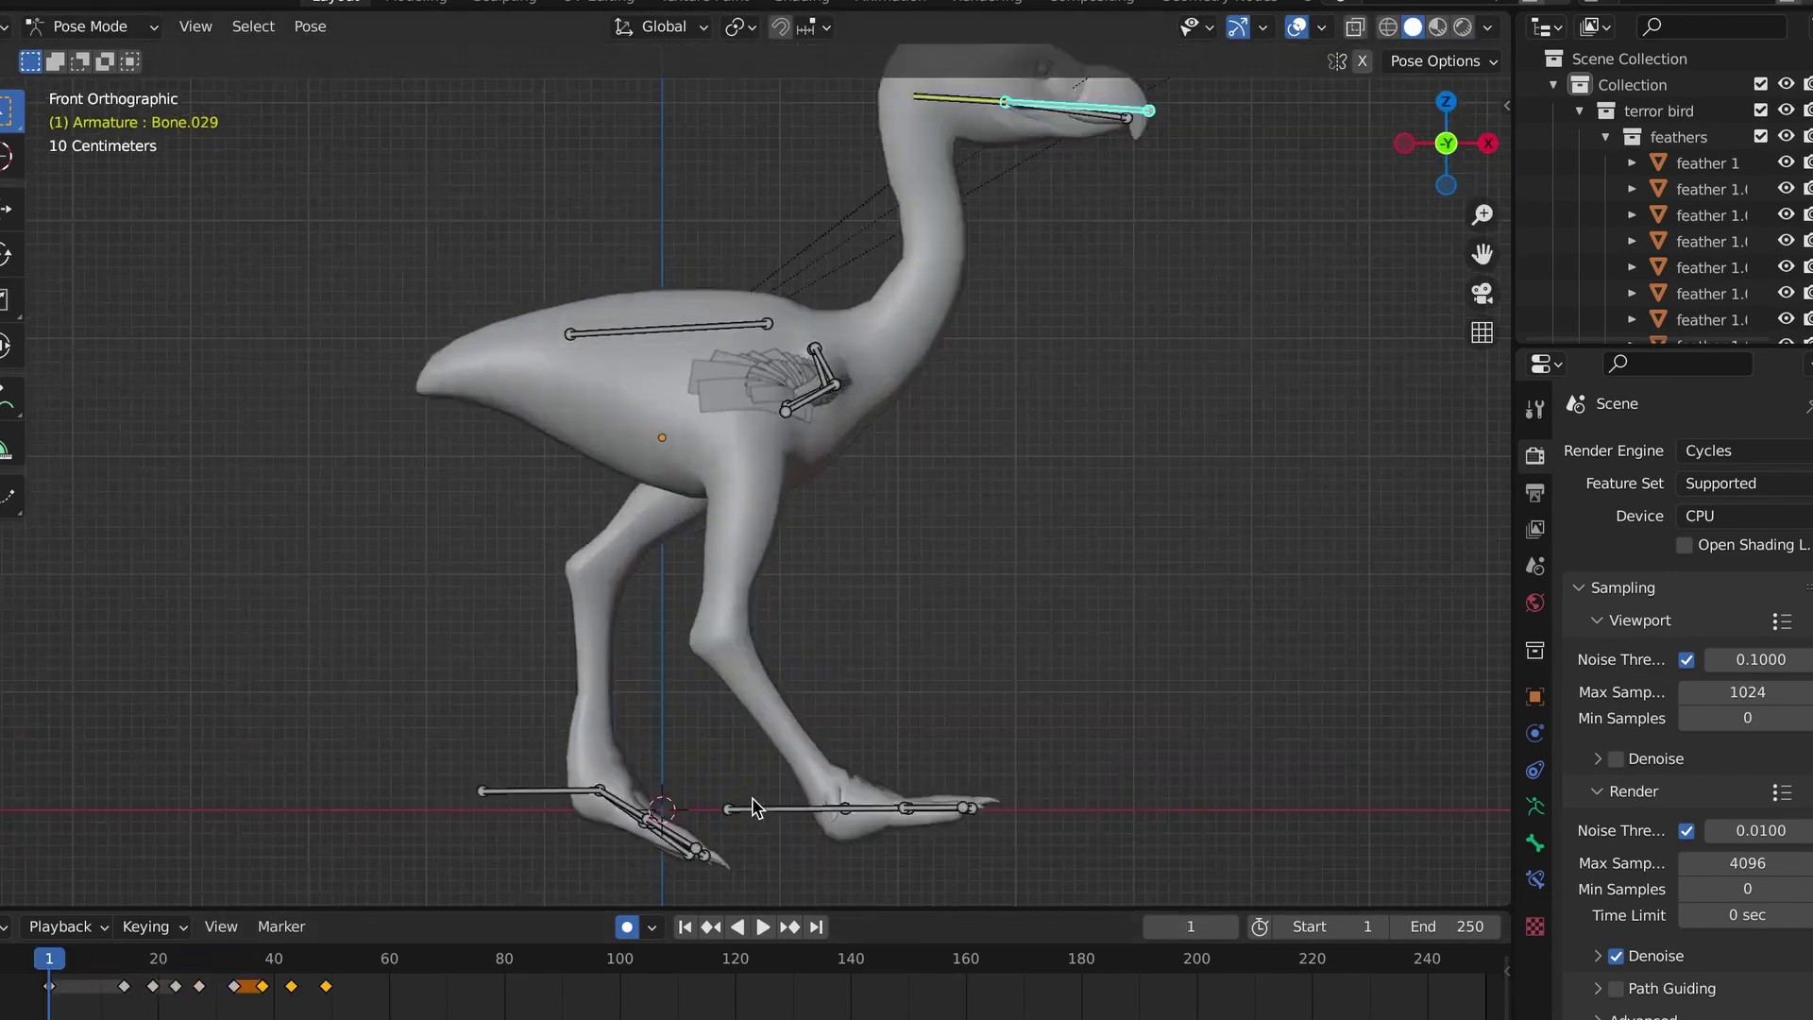
# Keyframe the toe bones and rotate them into a curl at frame 5.
pyautogui.scroll(3, 718, 669)
pyautogui.click(718, 669)
pyautogui.press('i')
pyautogui.click(831, 636)
pyautogui.press('r')
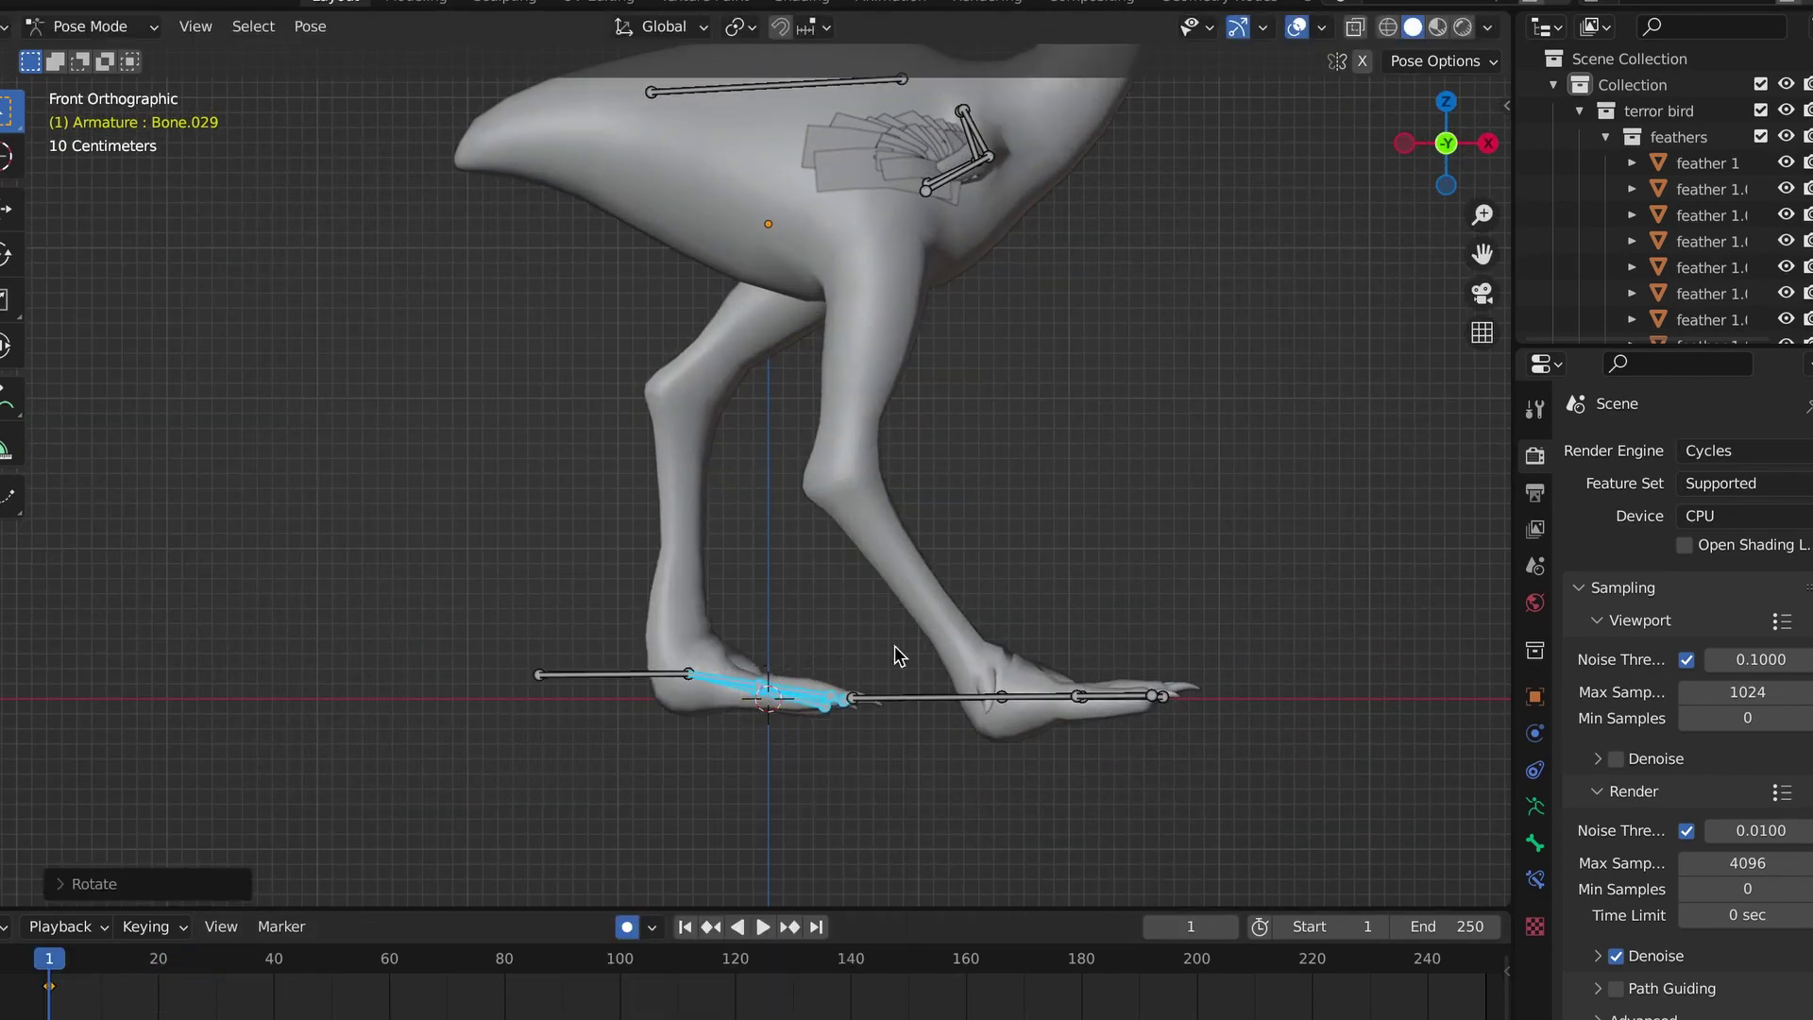
pyautogui.press('Right')
pyautogui.press('Right')
pyautogui.press('Right')
pyautogui.press('Right')
pyautogui.click(873, 729)
# Curl toe bone Bone.020 through frames 7 to 12, viewing from the front.
pyautogui.press('Right')
pyautogui.press('Right')
pyautogui.press('r')
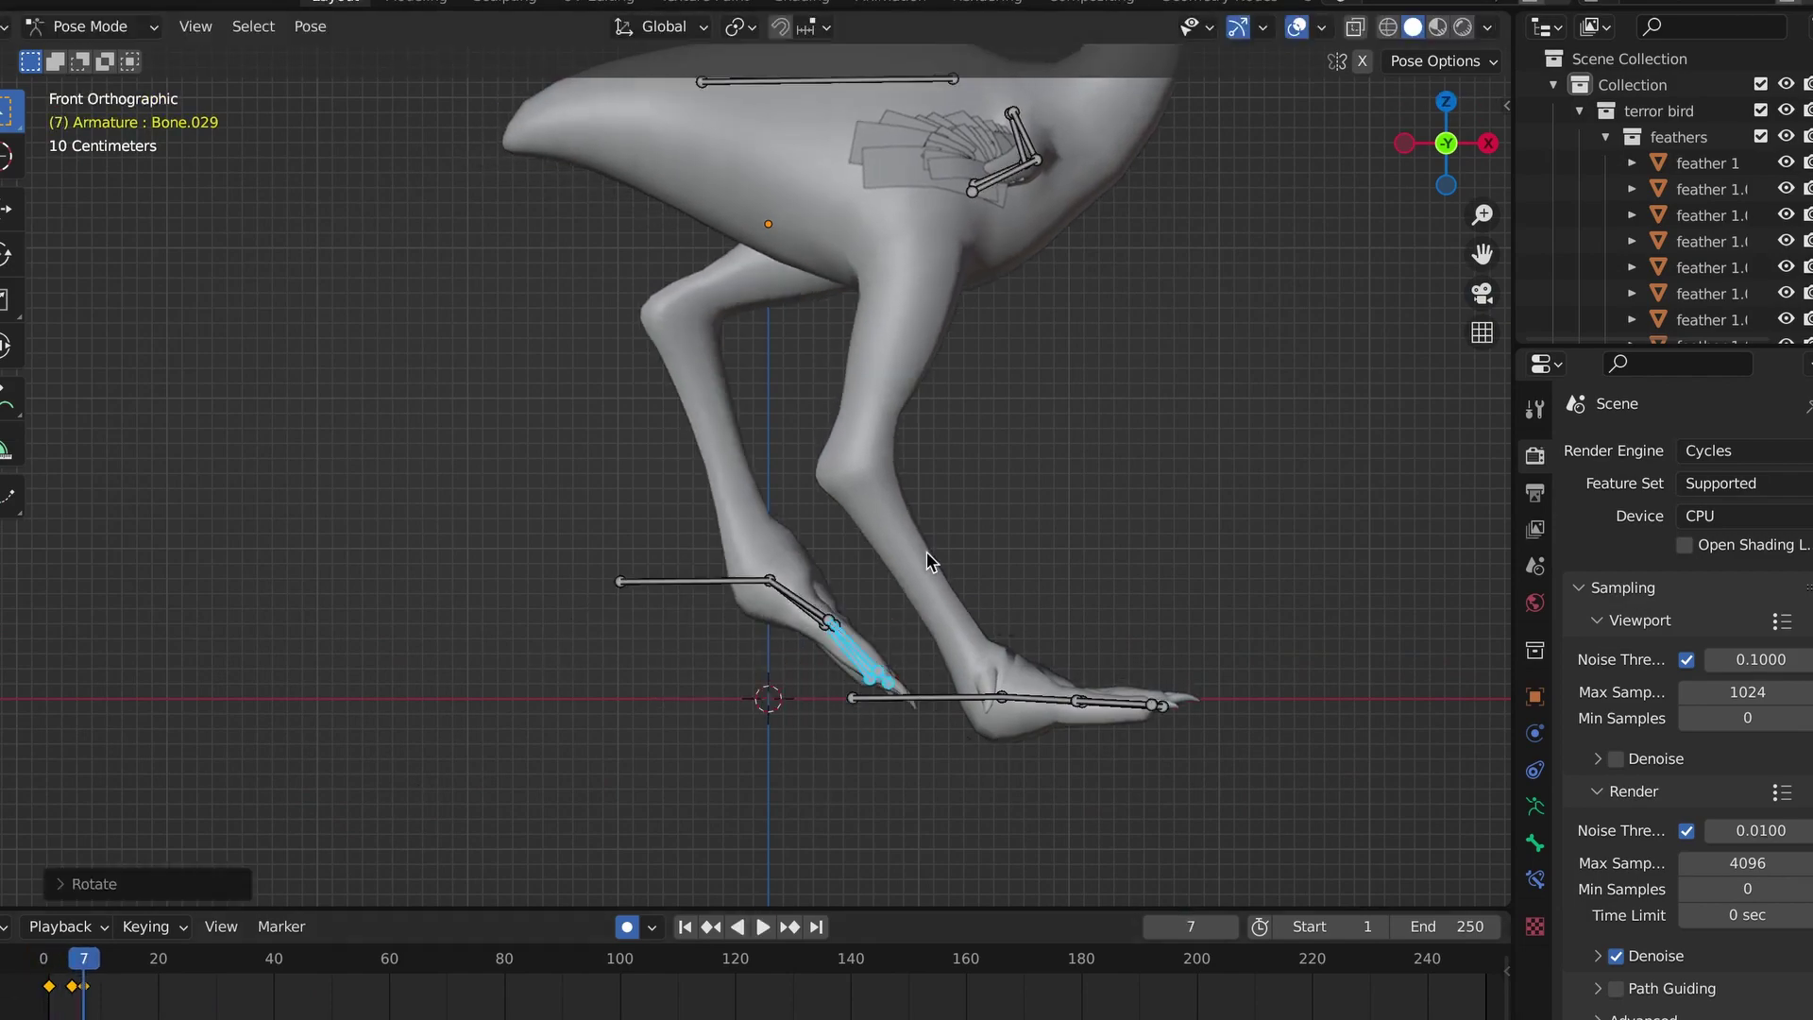
pyautogui.moveTo(926, 552); pyautogui.dragTo(927, 552, button='middle')
pyautogui.click(807, 676)
pyautogui.press('r')
pyautogui.rightClick(903, 680)
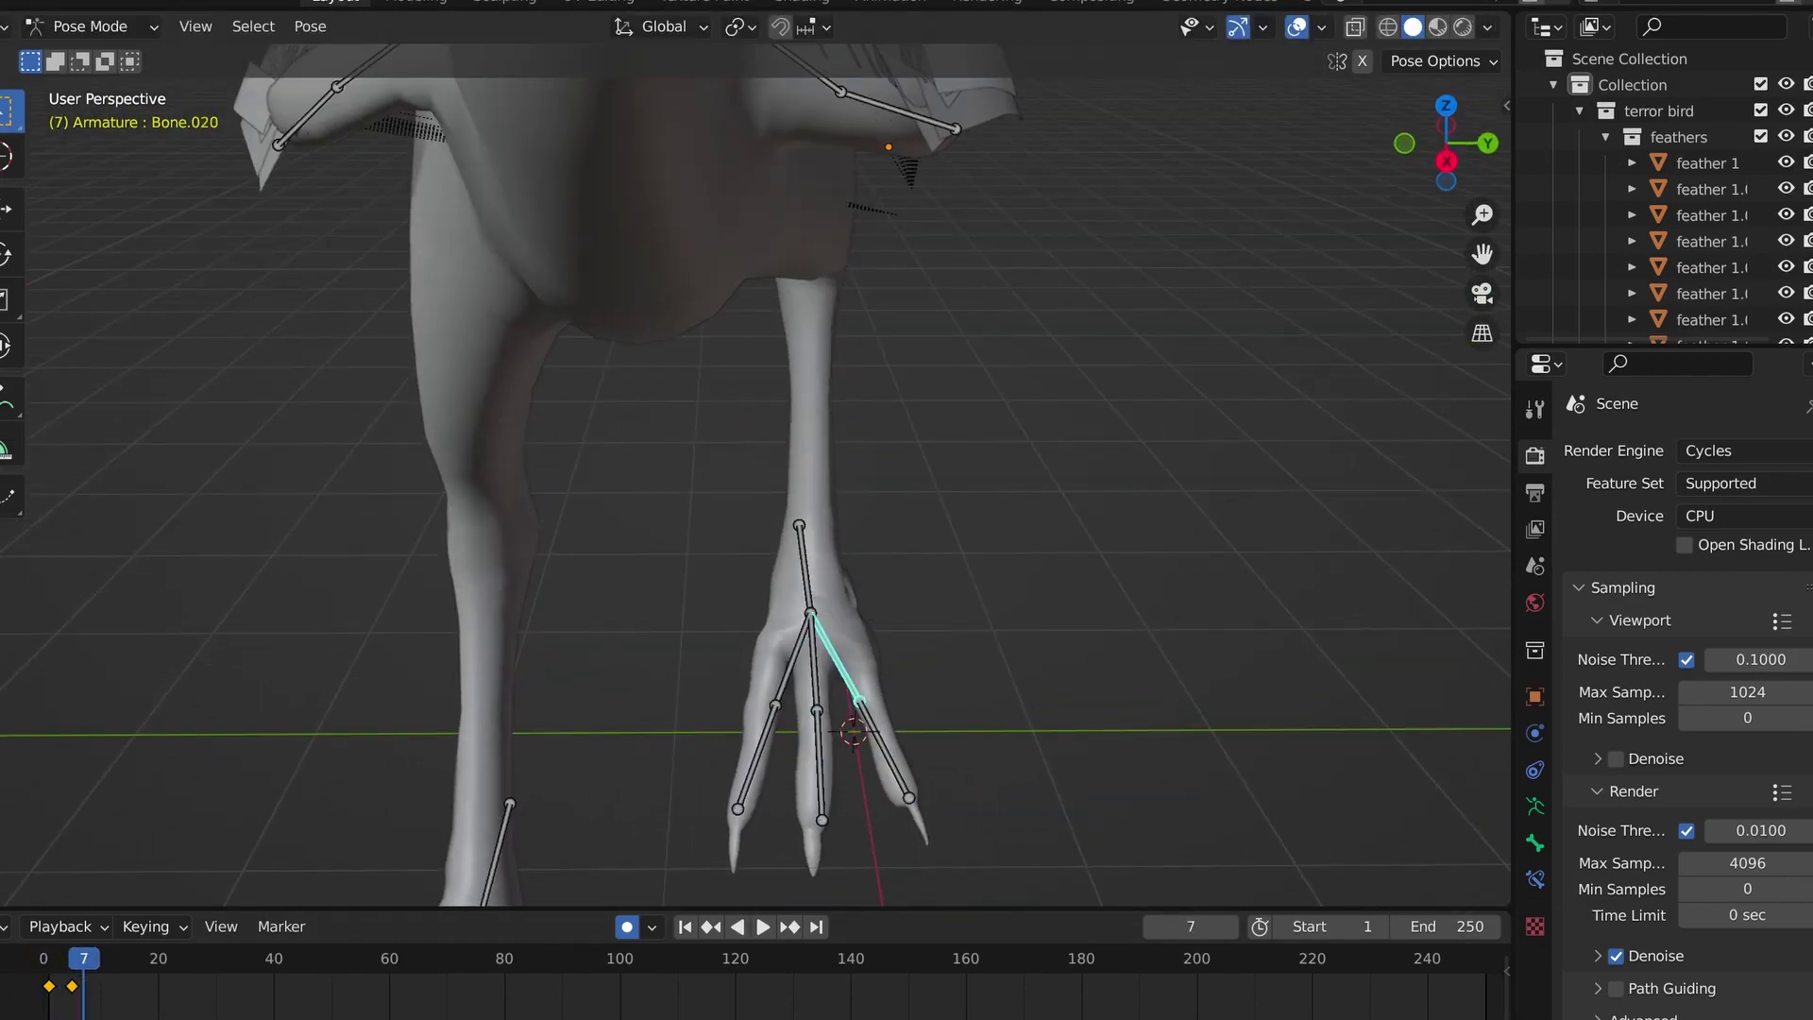
pyautogui.press('KP_1')
pyautogui.press('Right')
pyautogui.press('Right')
pyautogui.press('Right')
pyautogui.press('Right')
pyautogui.press('Right')
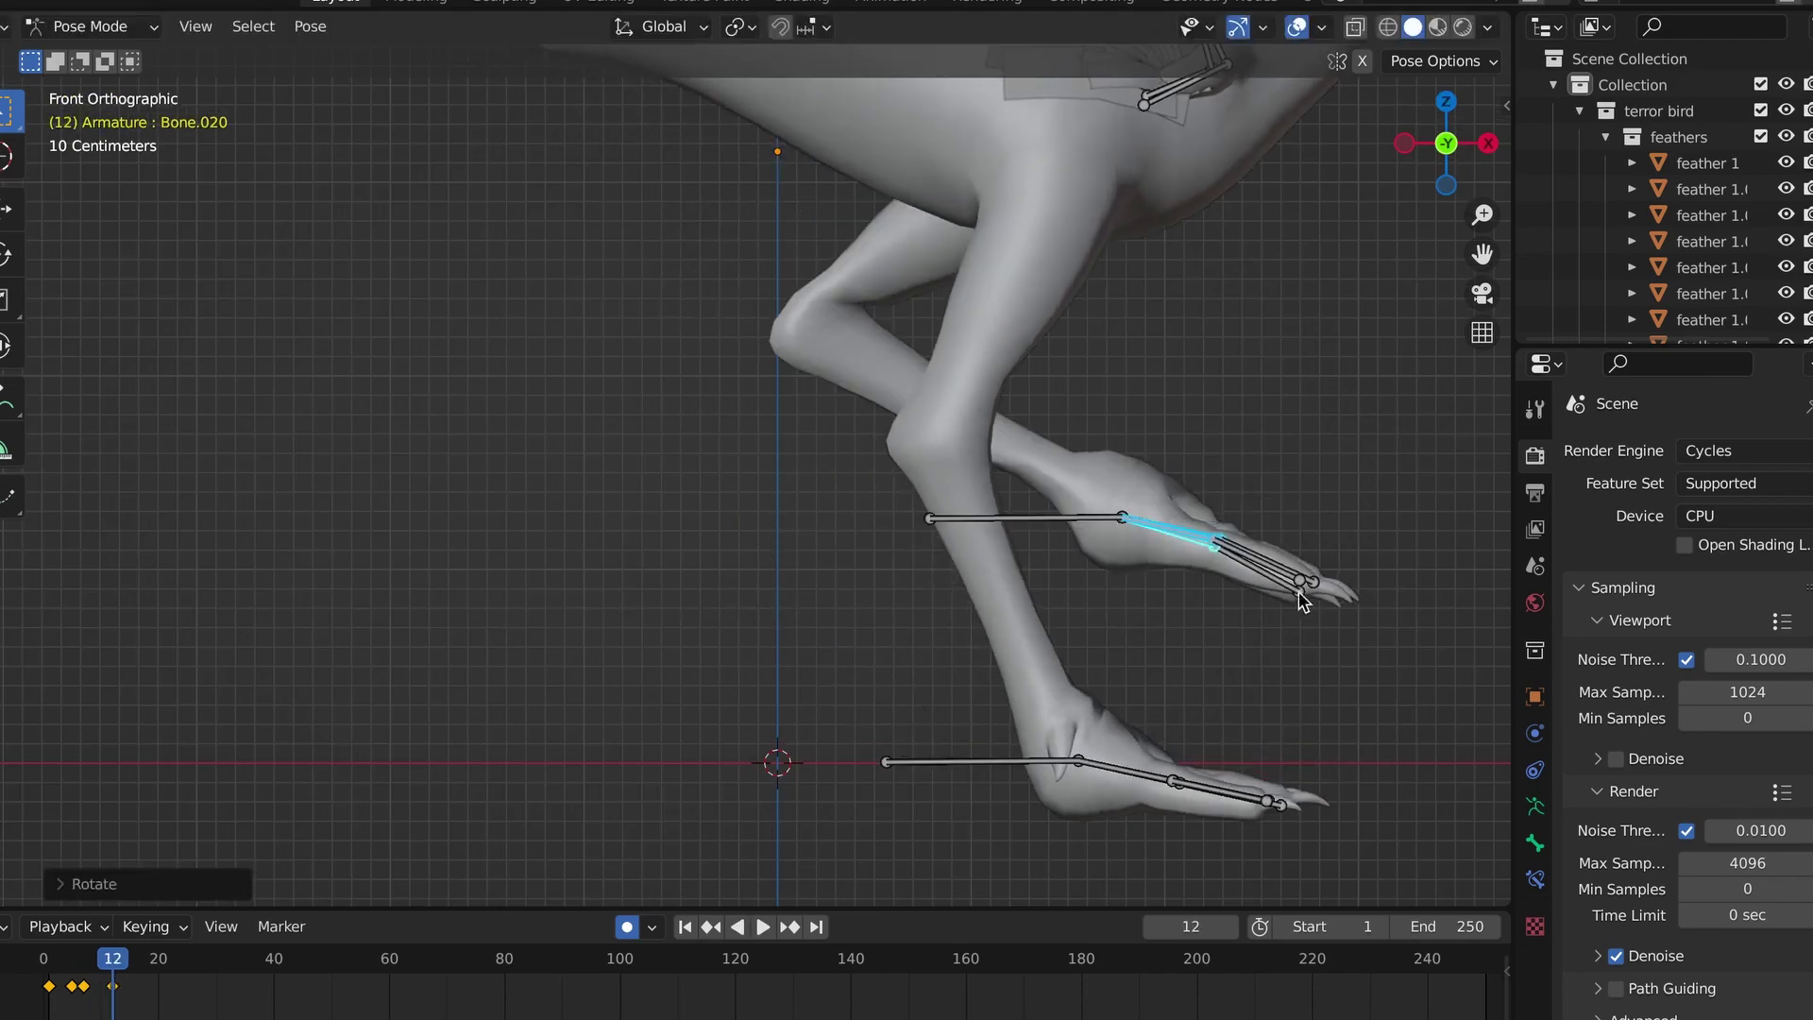
pyautogui.click(1345, 667)
# Key toe rotations at frame 15, then curl the other foot's toes around frames 42–44.
pyautogui.keyDown('shift'); pyautogui.moveTo(1345, 667); pyautogui.dragTo(896, 695, button='middle'); pyautogui.keyUp('shift')
pyautogui.click(132, 962)
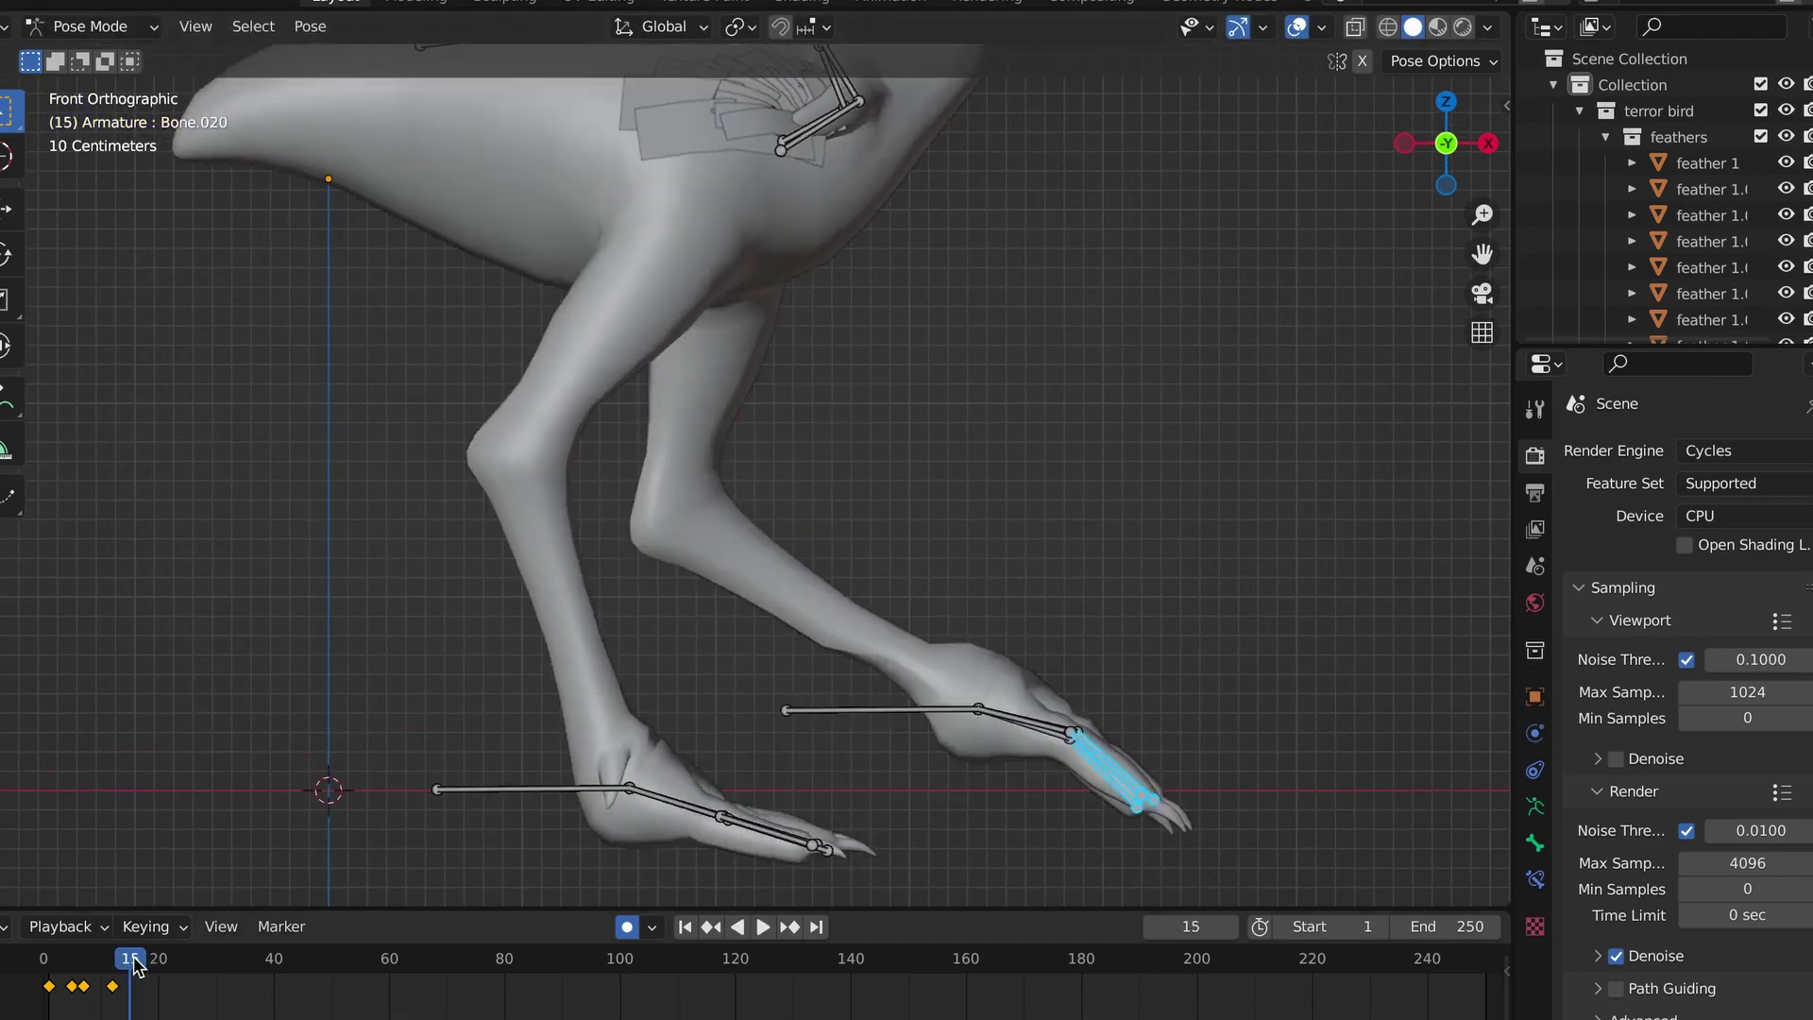
pyautogui.click(1323, 676)
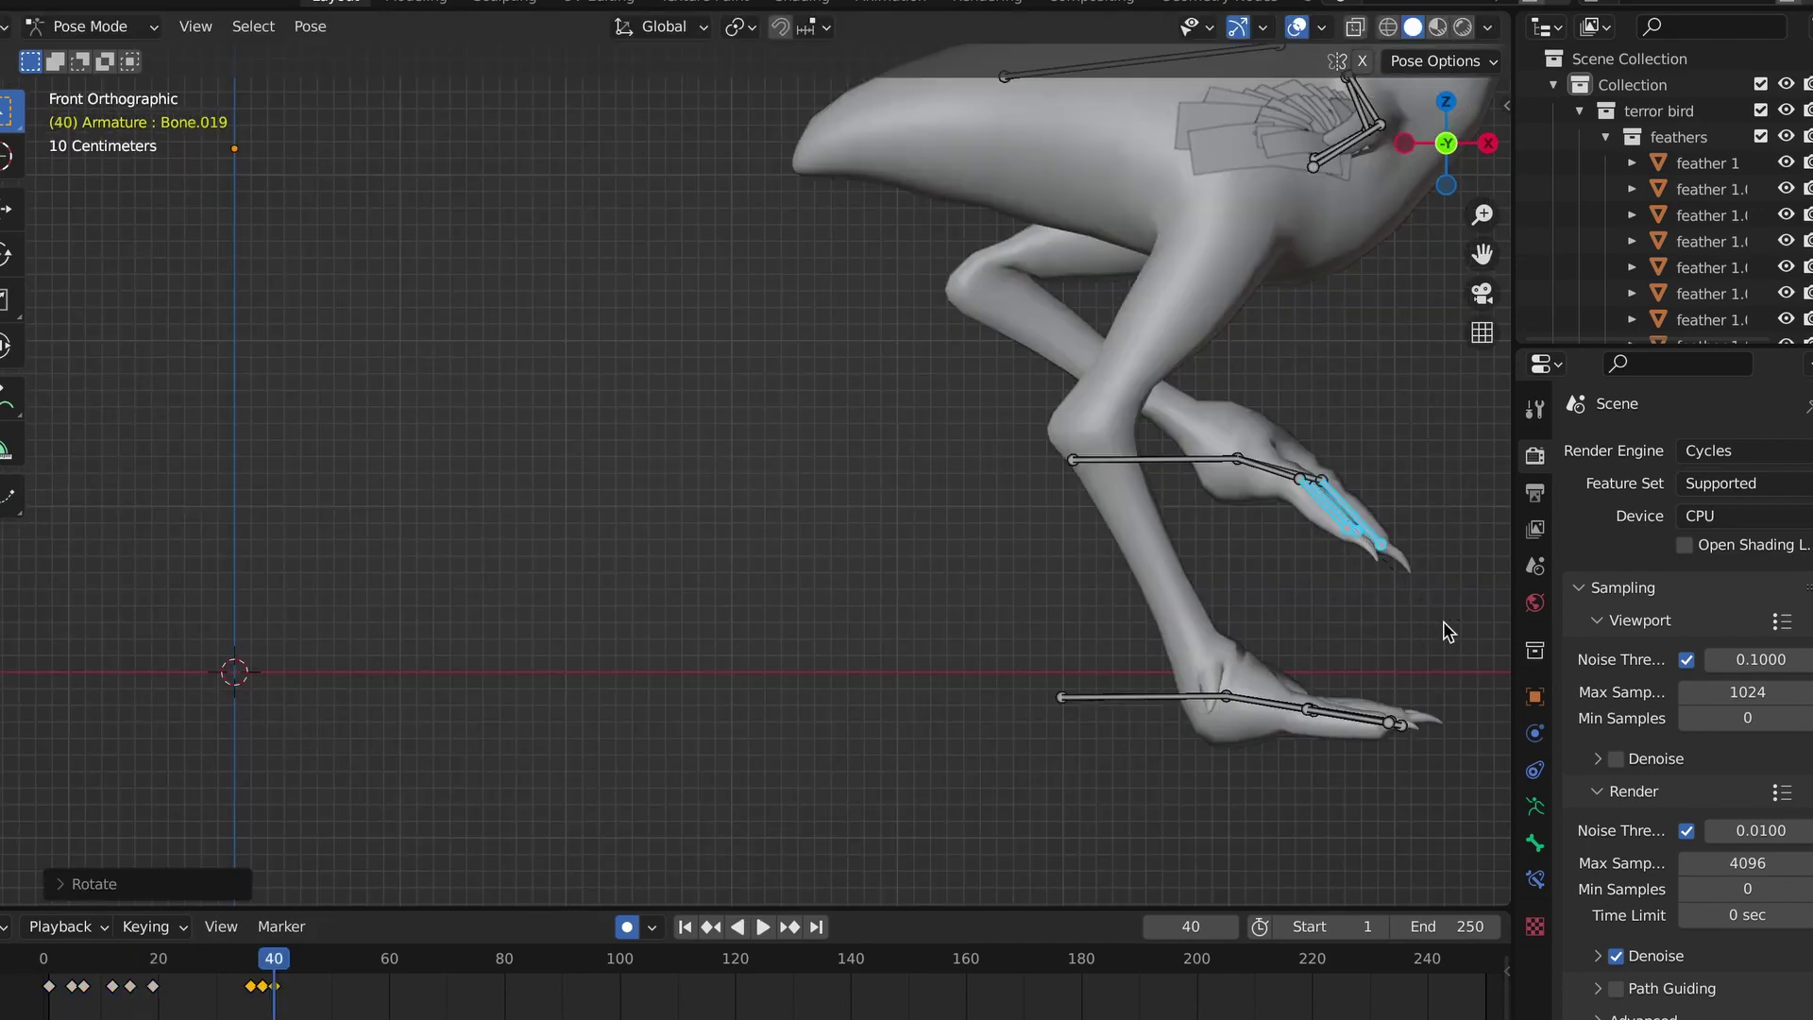
pyautogui.press('Right')
pyautogui.press('Right')
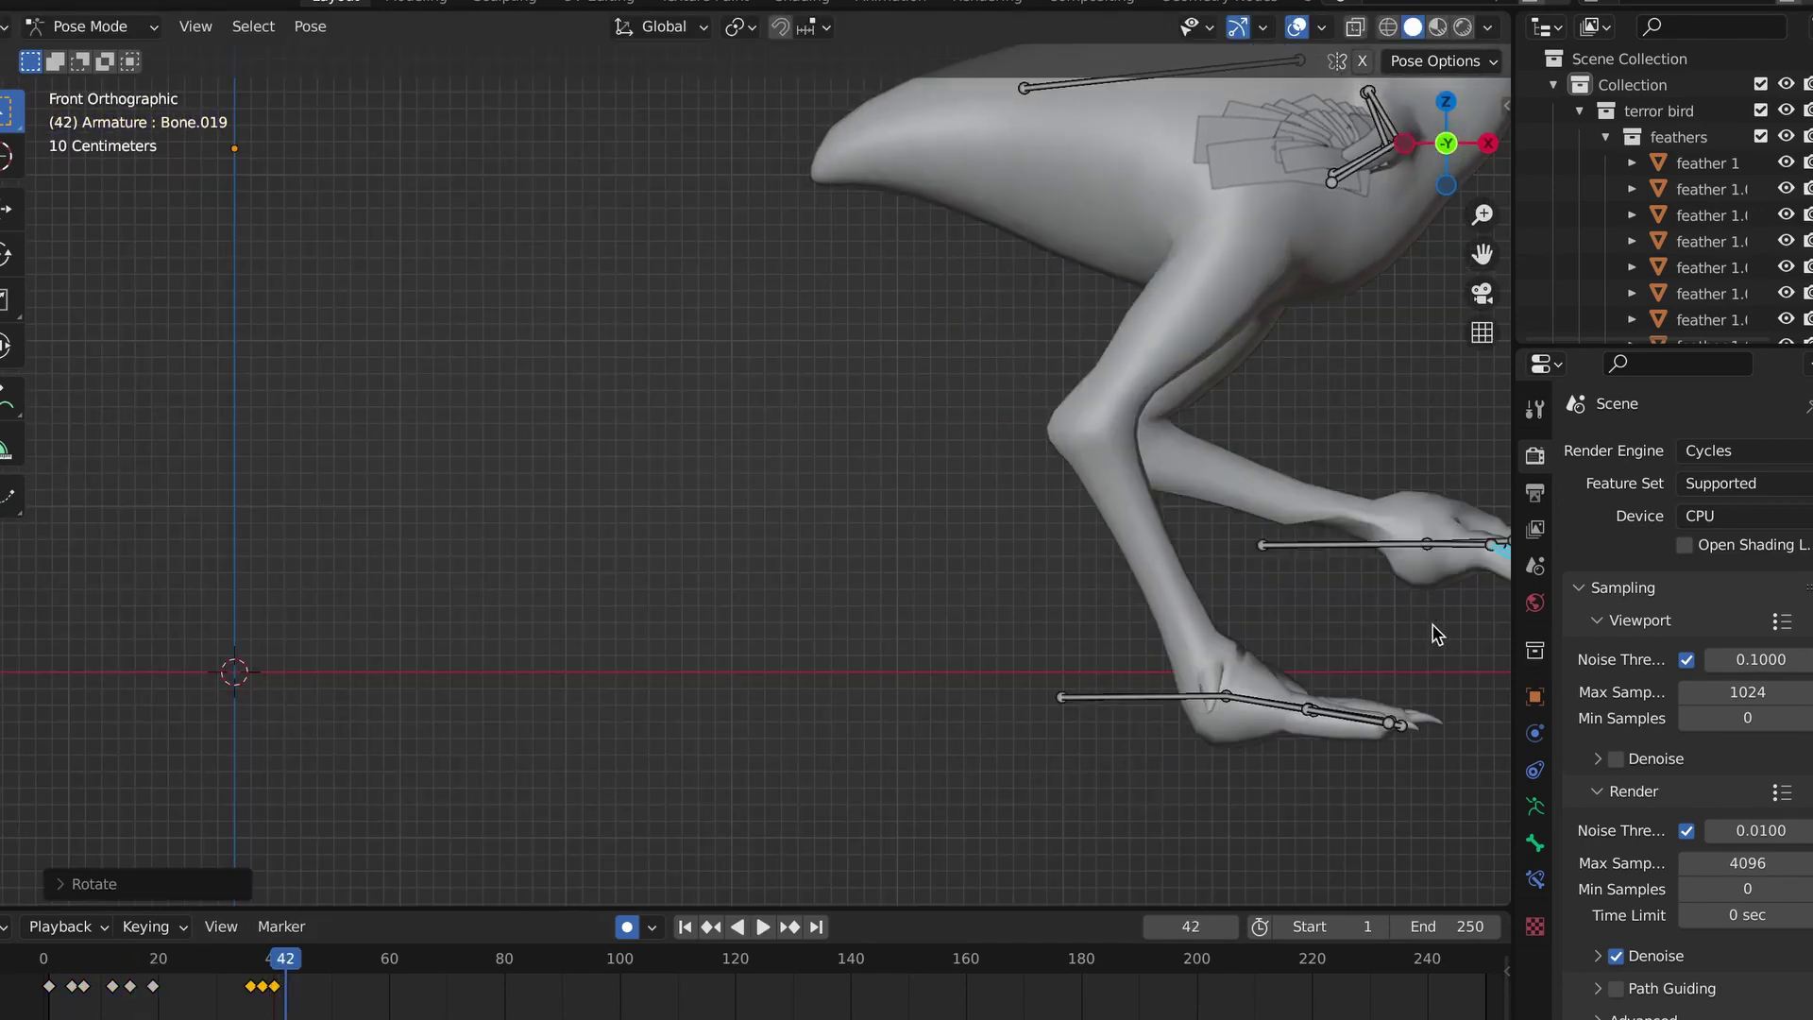
pyautogui.hscroll(10, 1425, 627)
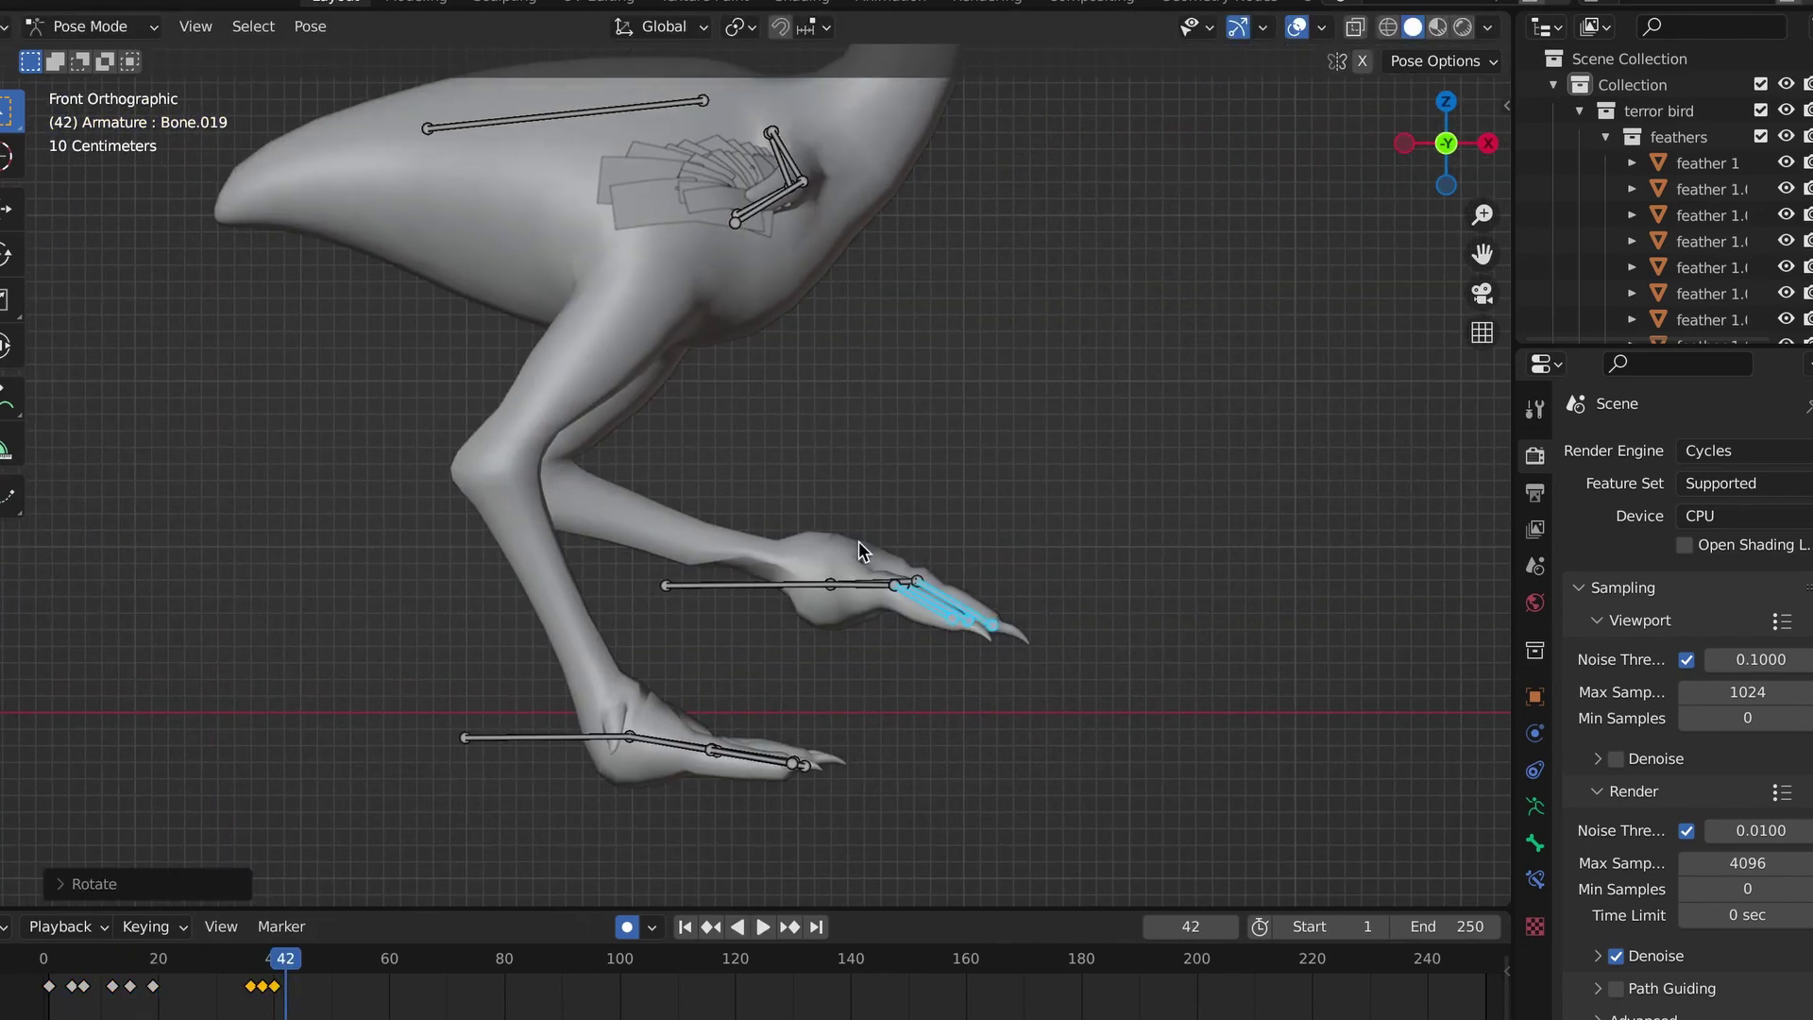
pyautogui.press('space')
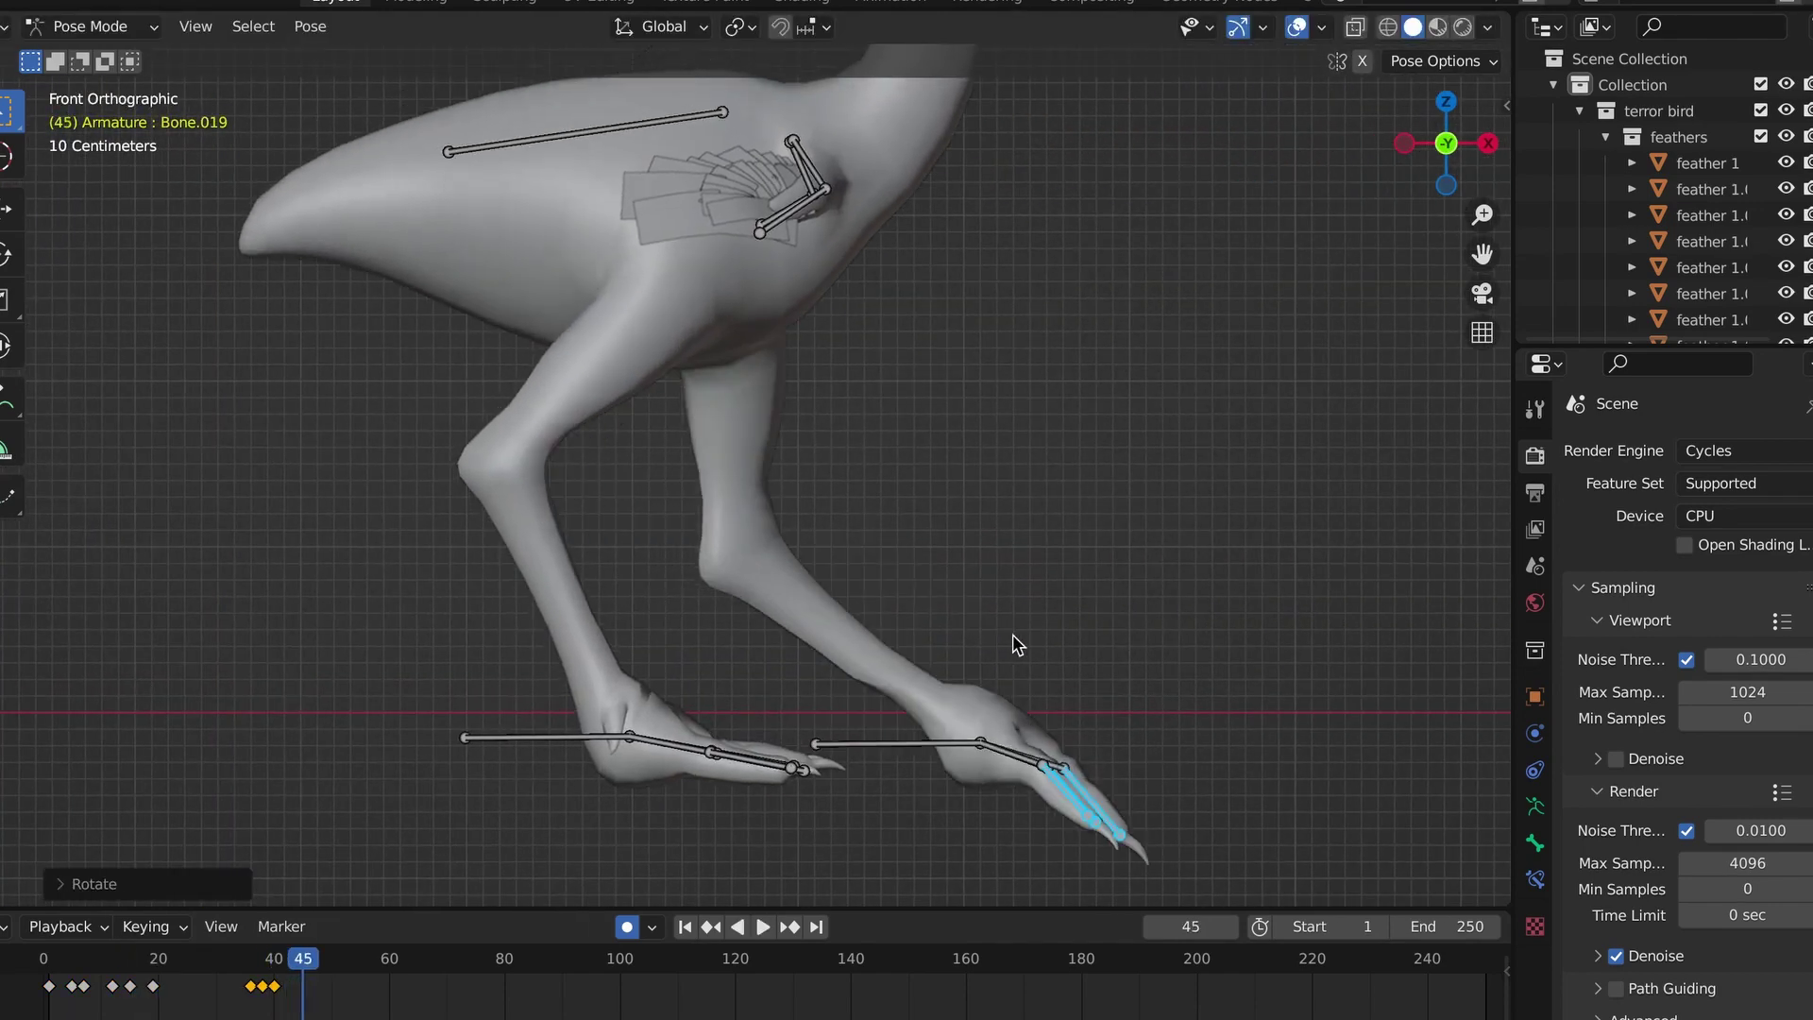
pyautogui.click(294, 961)
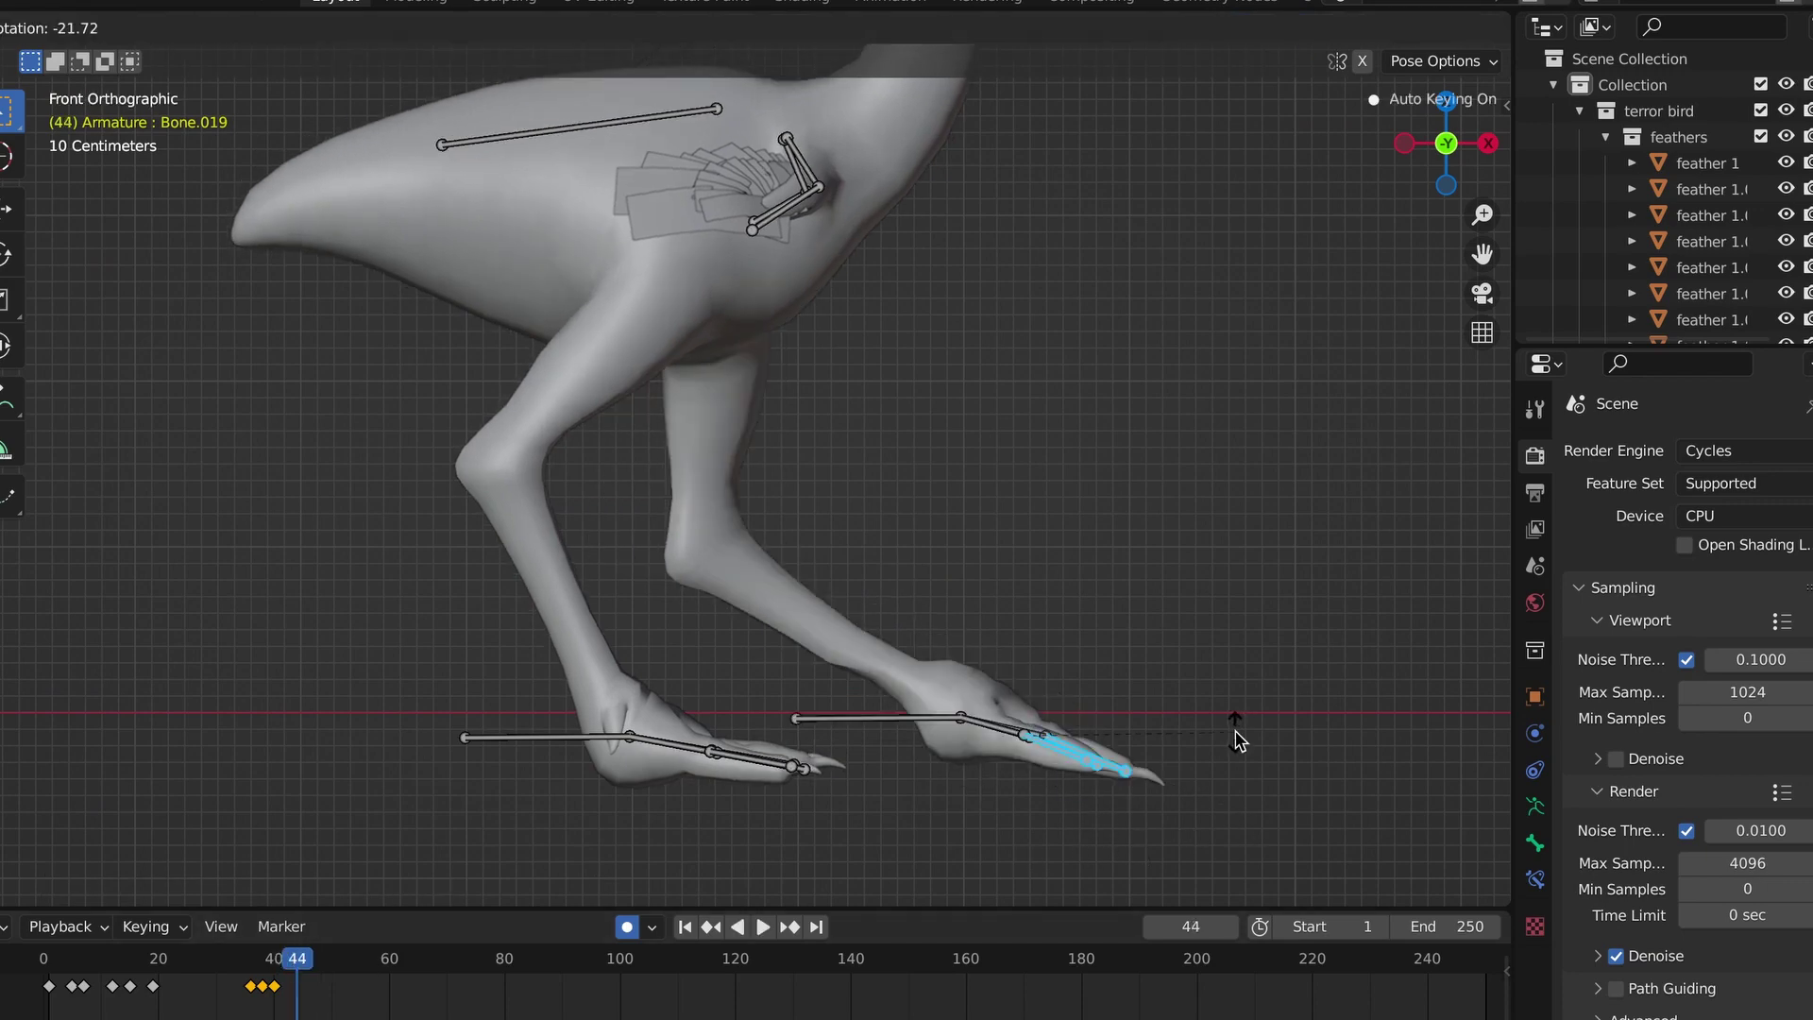
pyautogui.click(1236, 741)
# Play back the walk from frame 13 to review the toe curls.
pyautogui.press('space')
pyautogui.moveTo(1253, 654); pyautogui.dragTo(1247, 661, button='middle')
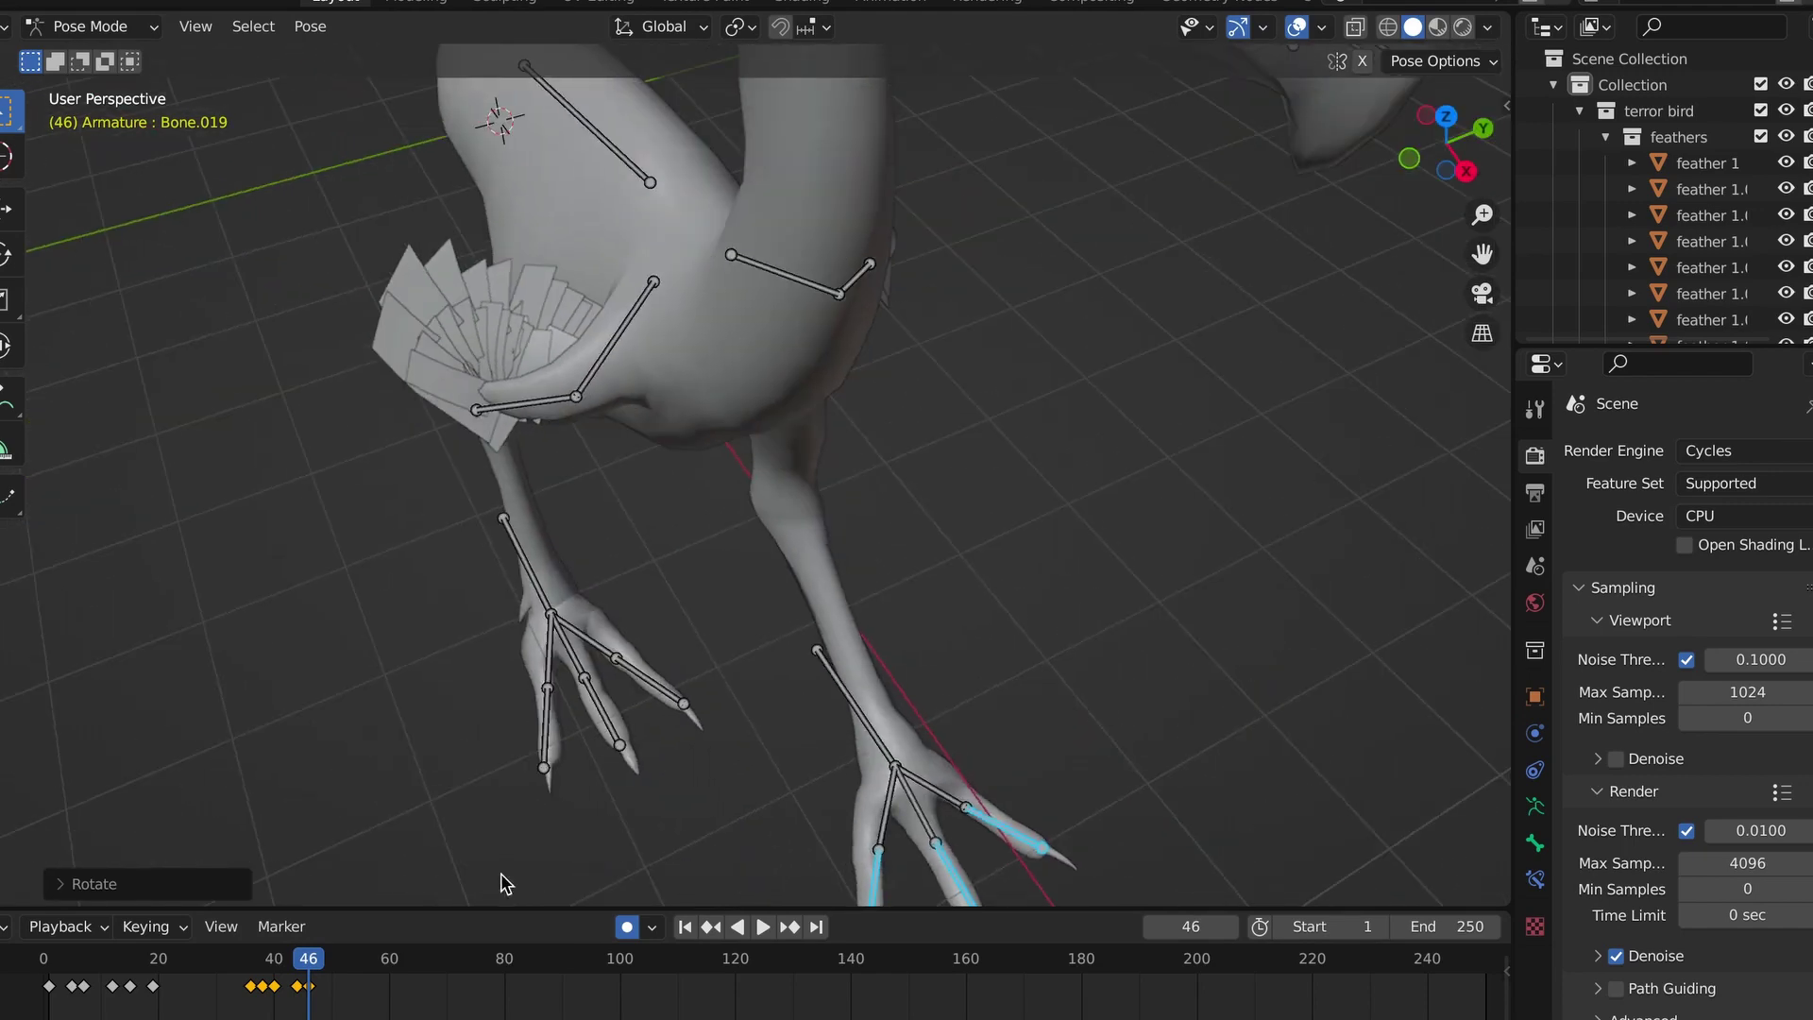
pyautogui.click(234, 966)
pyautogui.press('space')
pyautogui.click(112, 961)
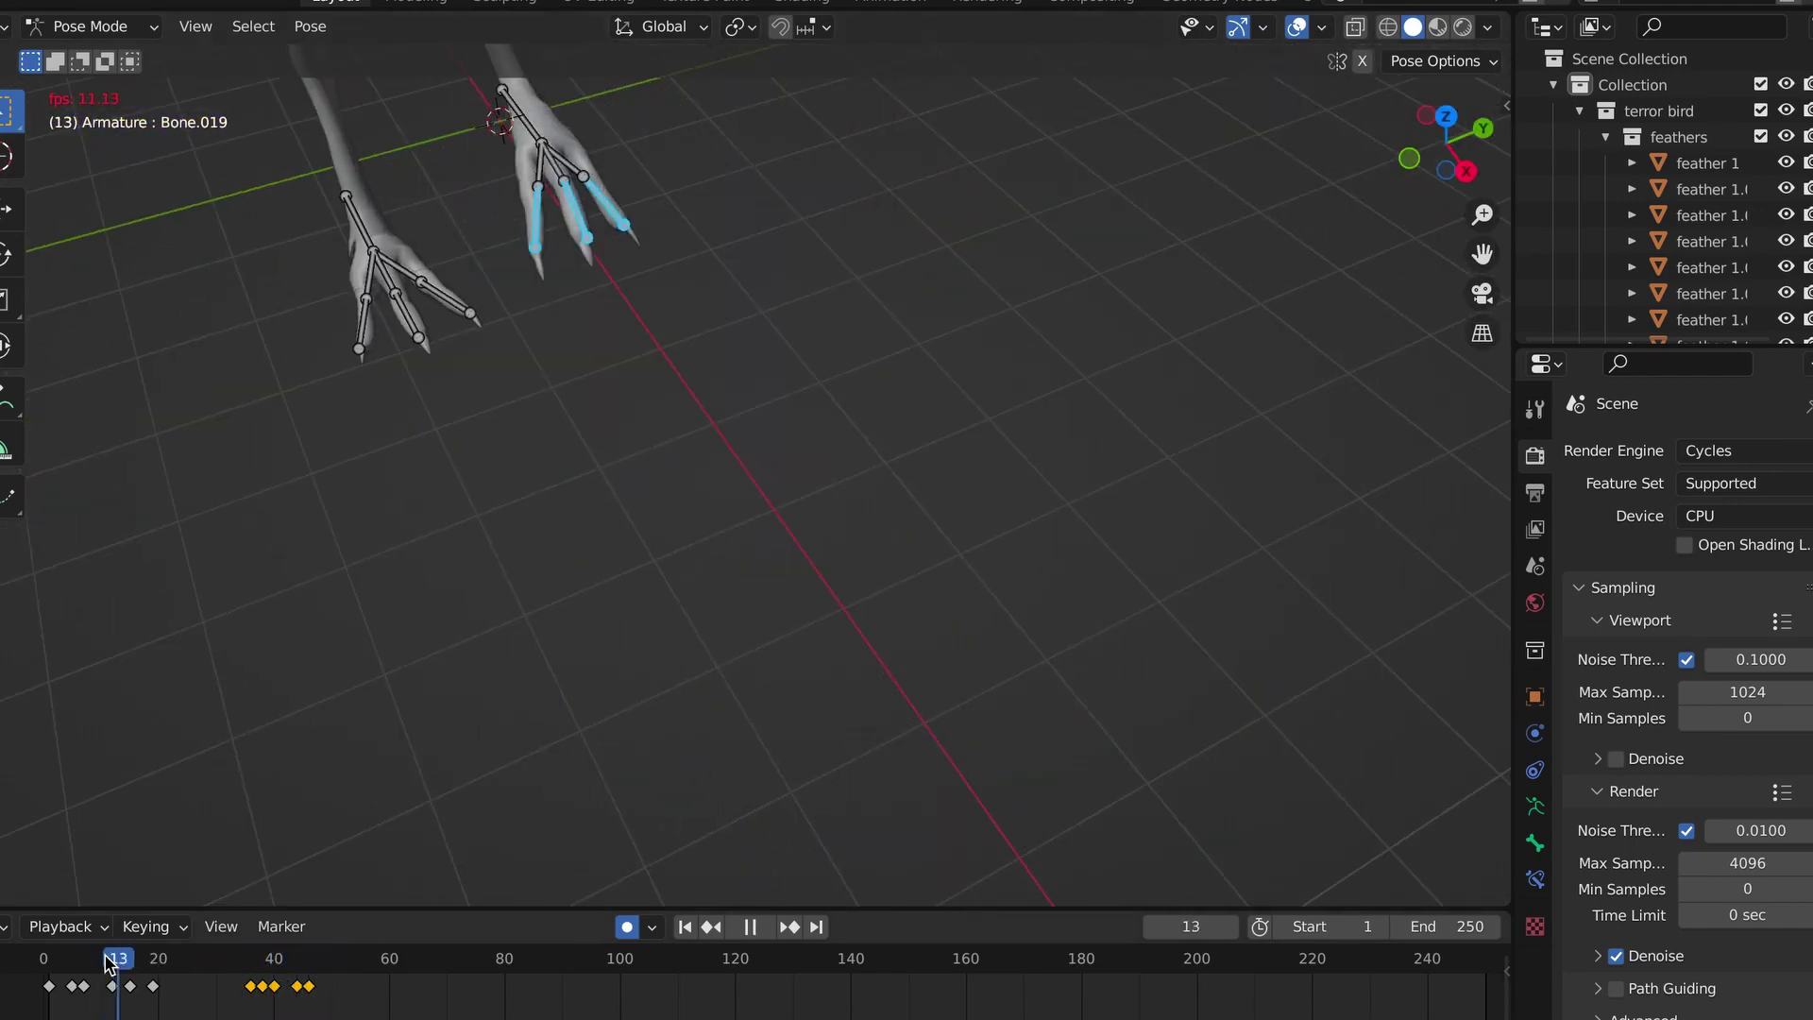